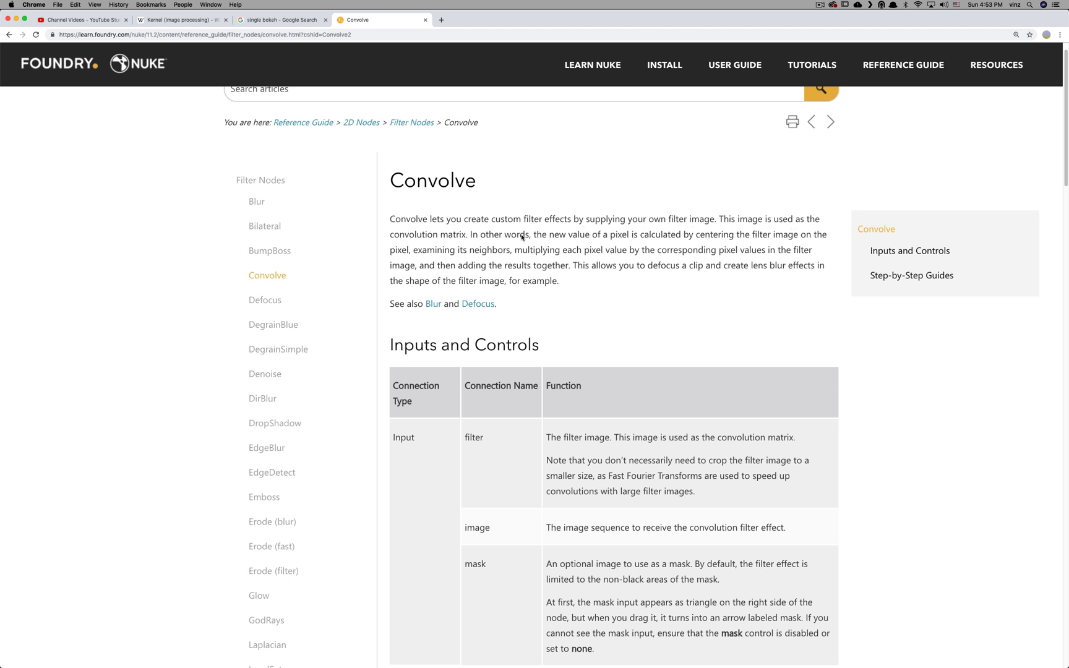
Step: Examine the table of kernel matrices and example image results in the Wikipedia article on image-processing kernels
key(super+Tab)
key(super+Tab)
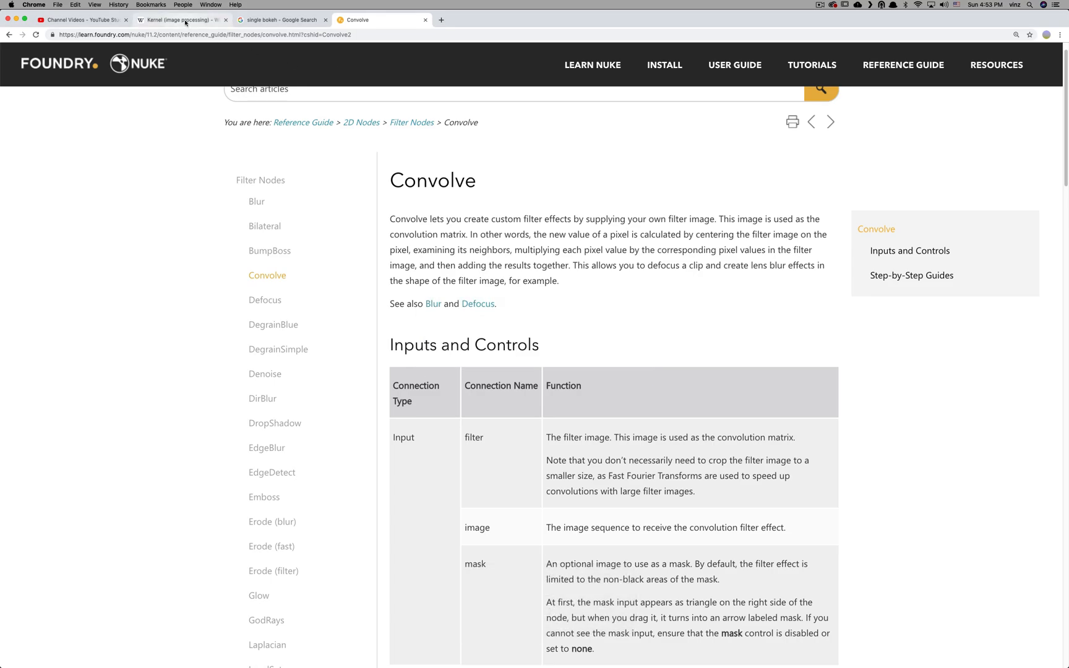
click(186, 20)
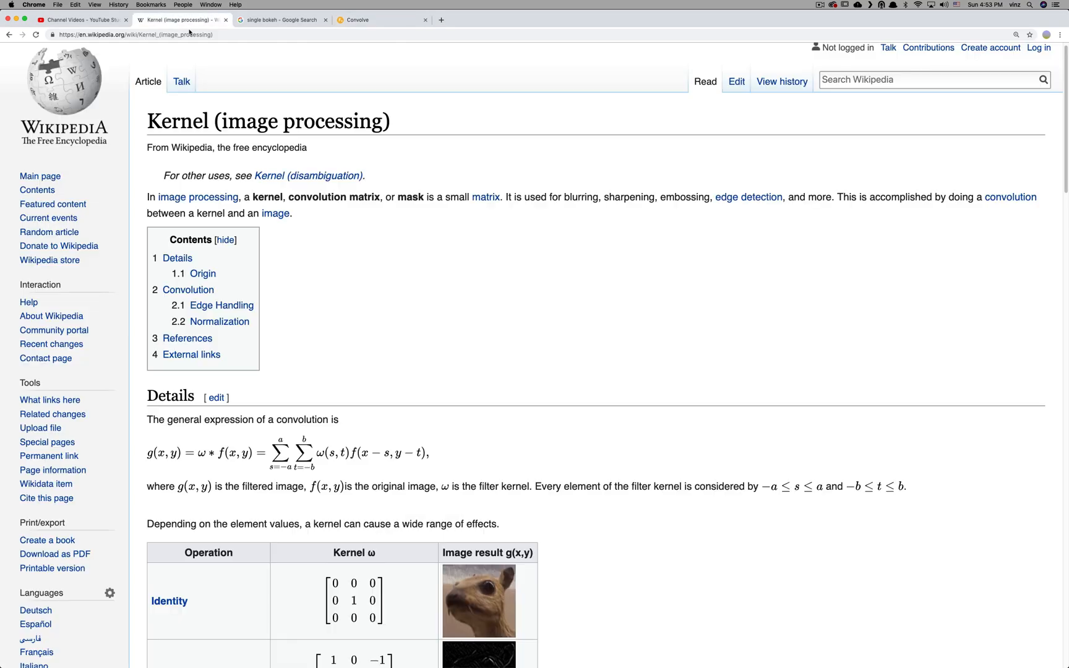
scroll(539, 259, down, 2)
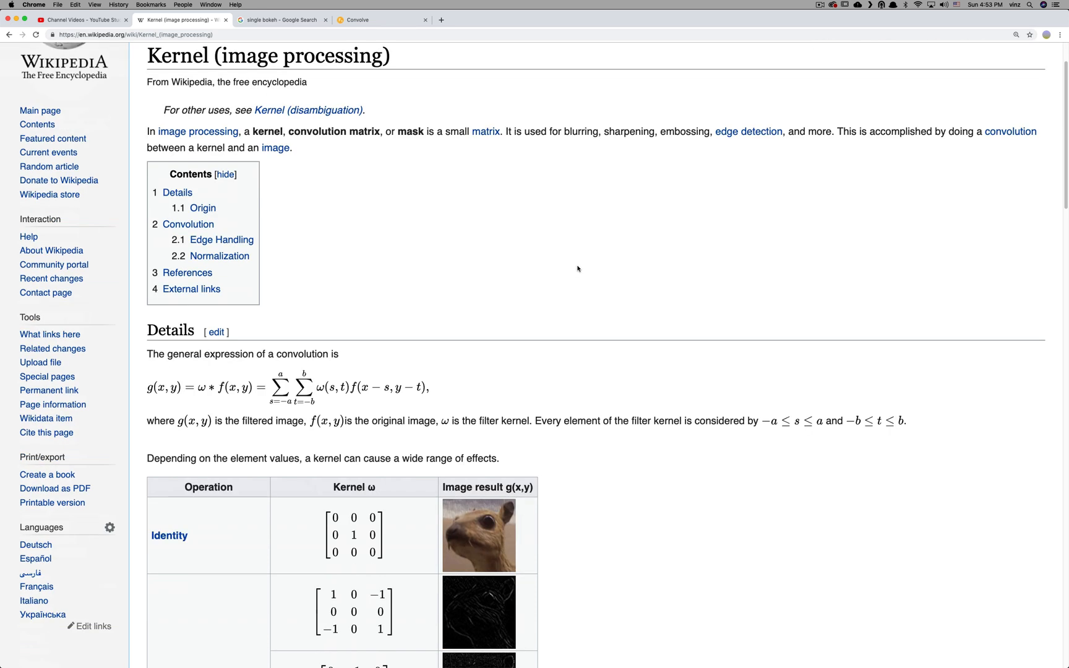
scroll(560, 265, down, 2)
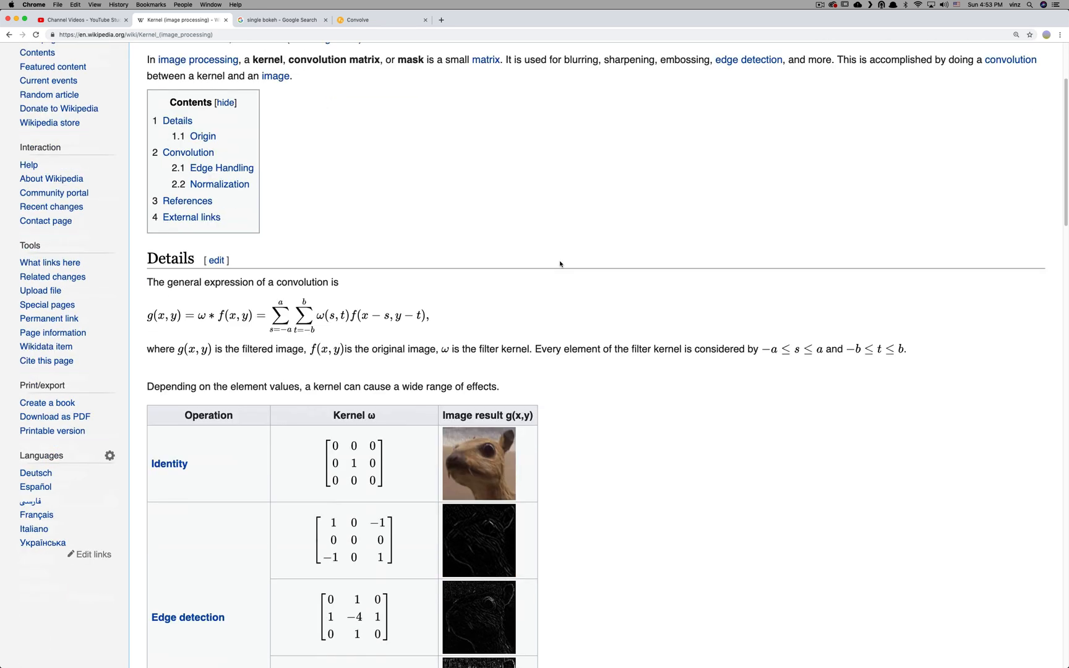
scroll(495, 291, down, 5)
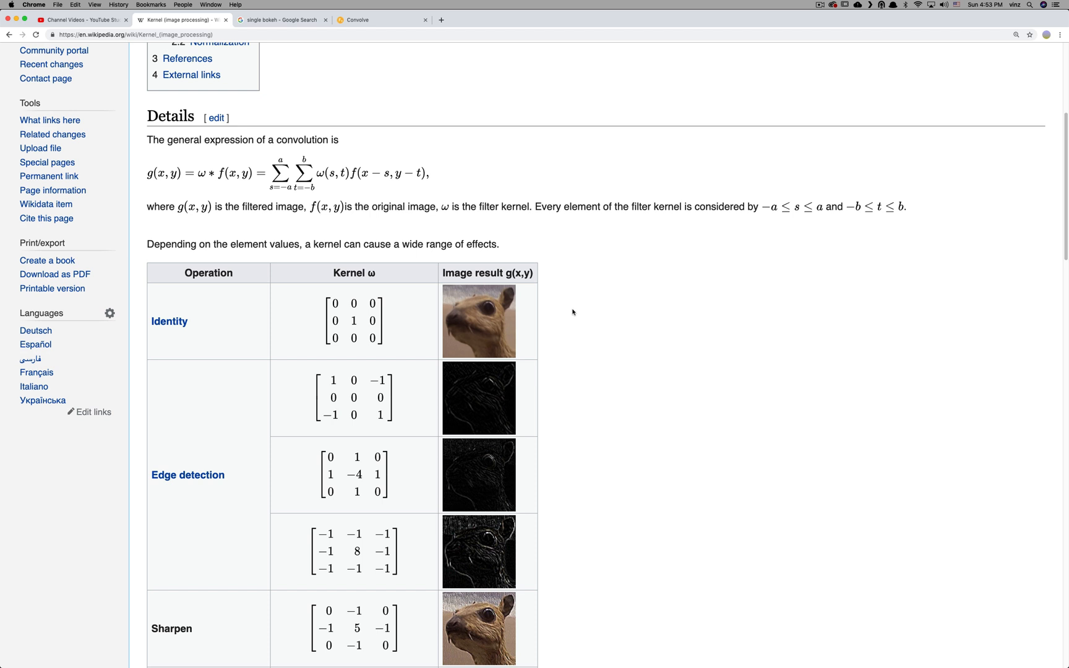
scroll(574, 314, down, 1)
key(super)
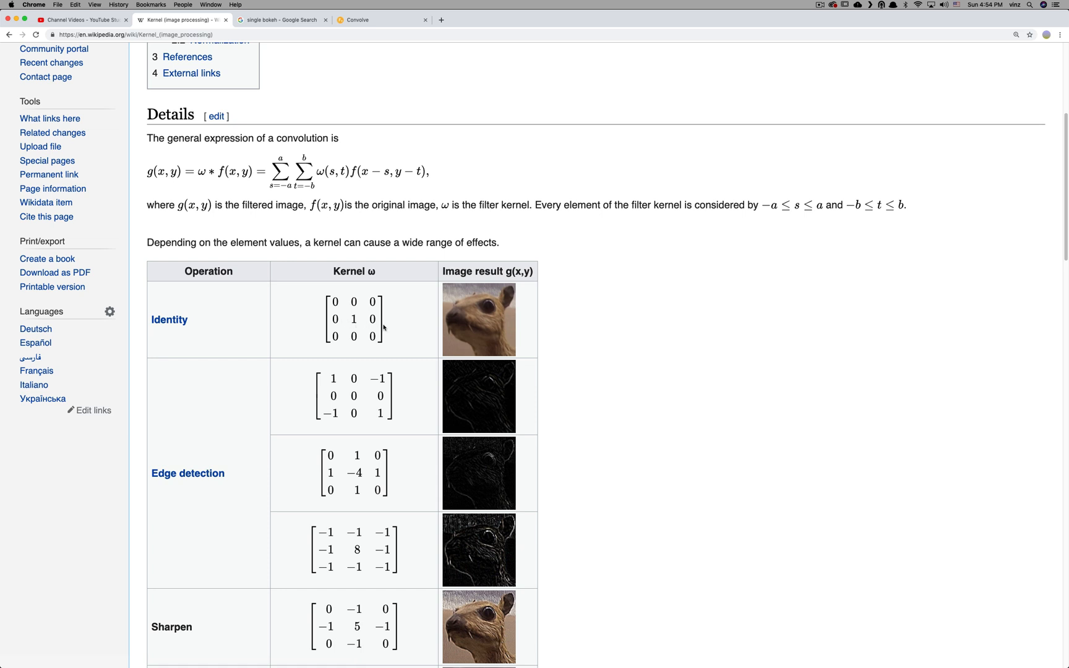
scroll(412, 325, down, 5)
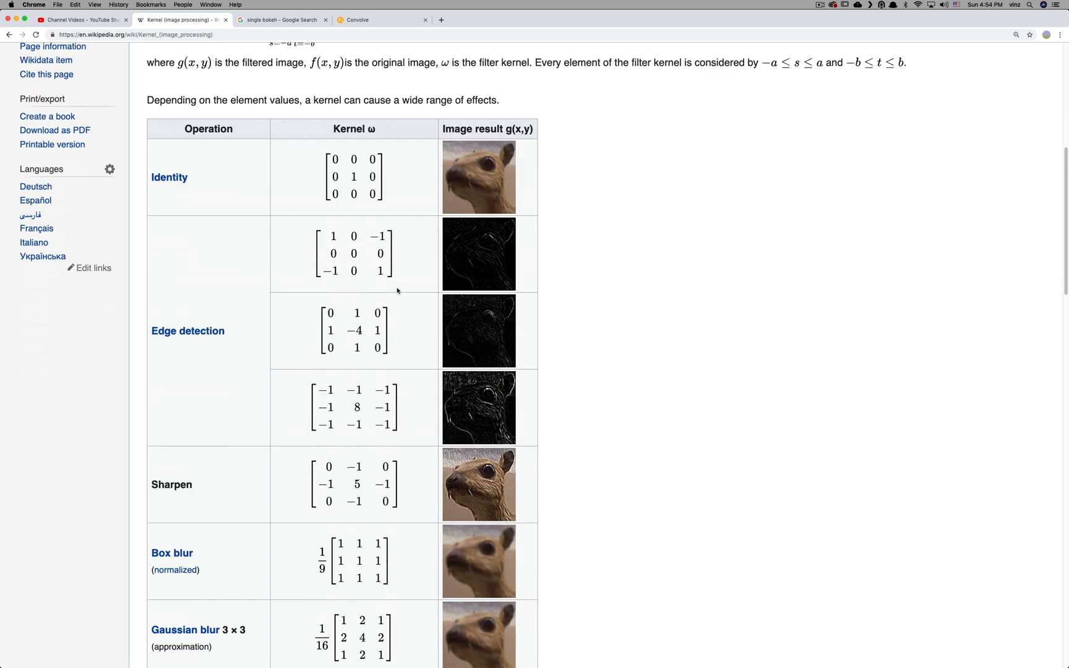
scroll(400, 294, down, 1)
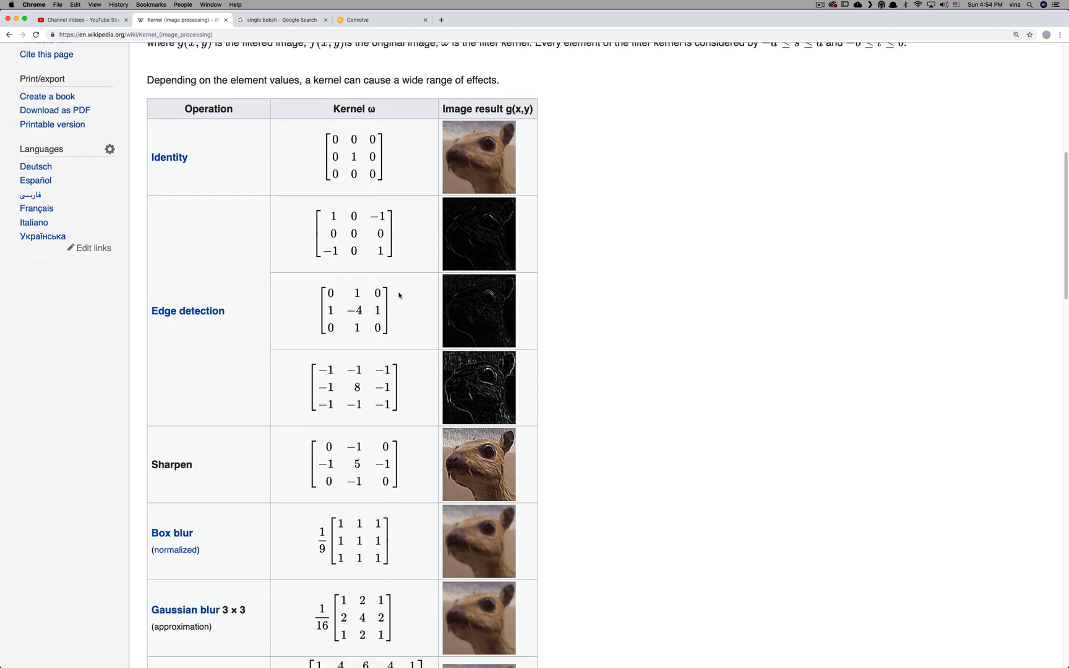
scroll(399, 296, down, 3)
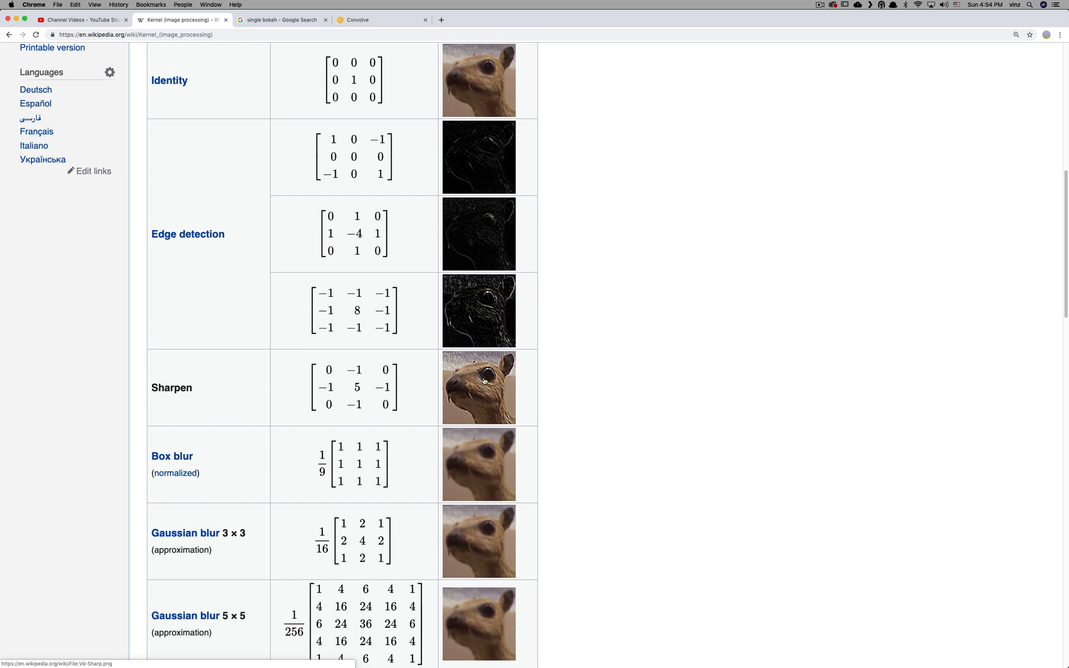
scroll(396, 426, down, 1)
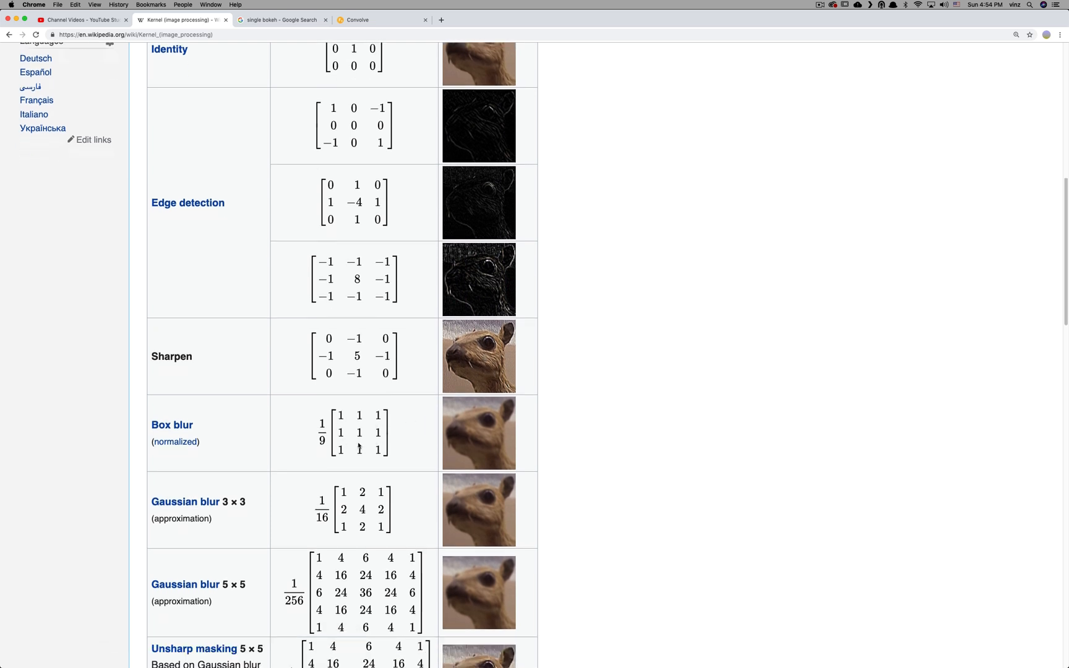
scroll(408, 443, down, 2)
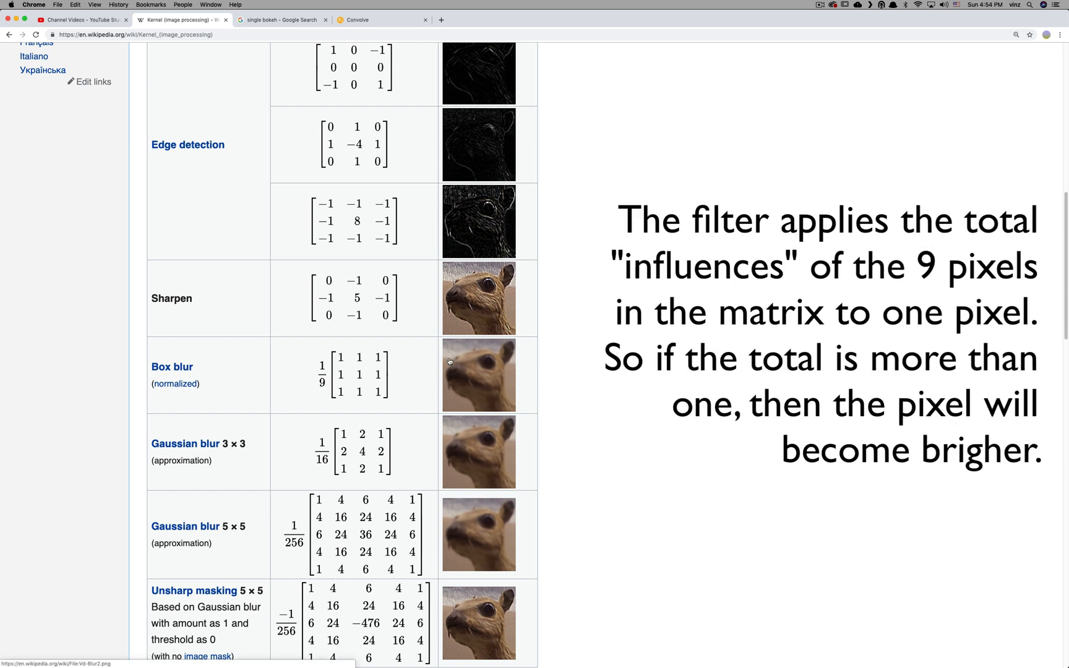
scroll(463, 439, down, 3)
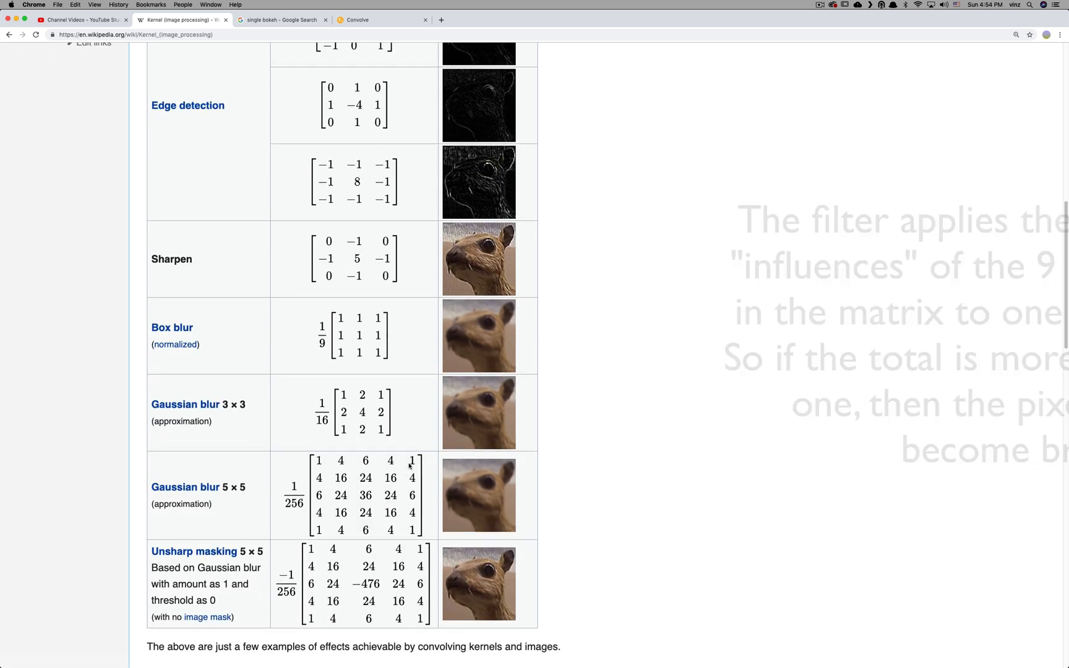
scroll(396, 444, up, 5)
Step: Switch to NukeX and move the Convolve node directly below the Viewer node, leaving it deselected
key(super+Tab)
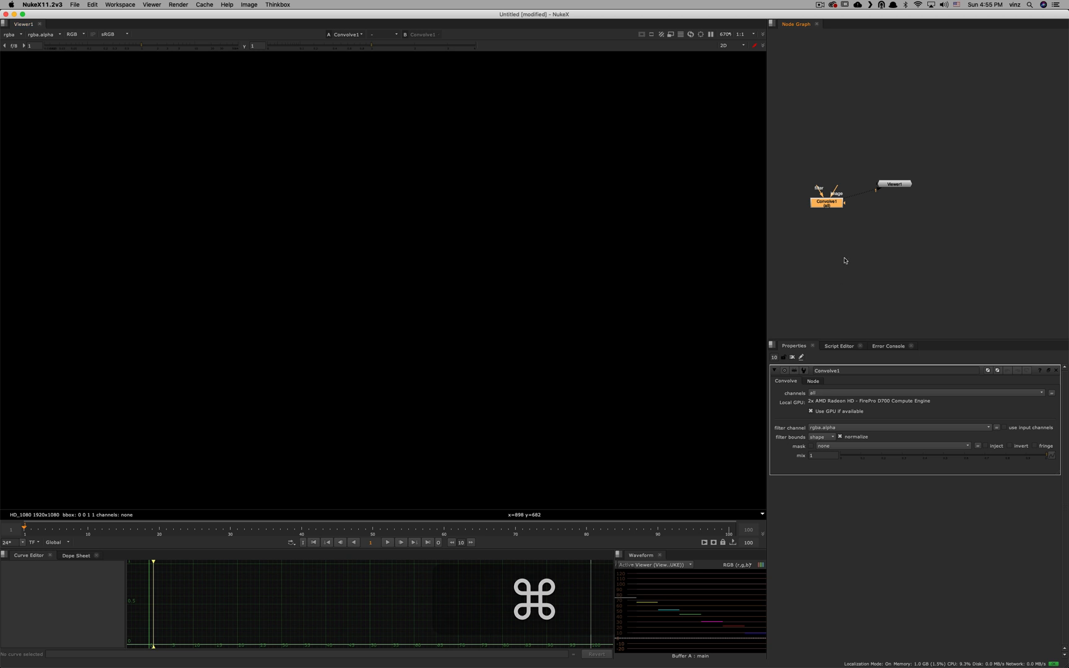
click(843, 259)
drag(815, 205, 881, 234)
click(848, 228)
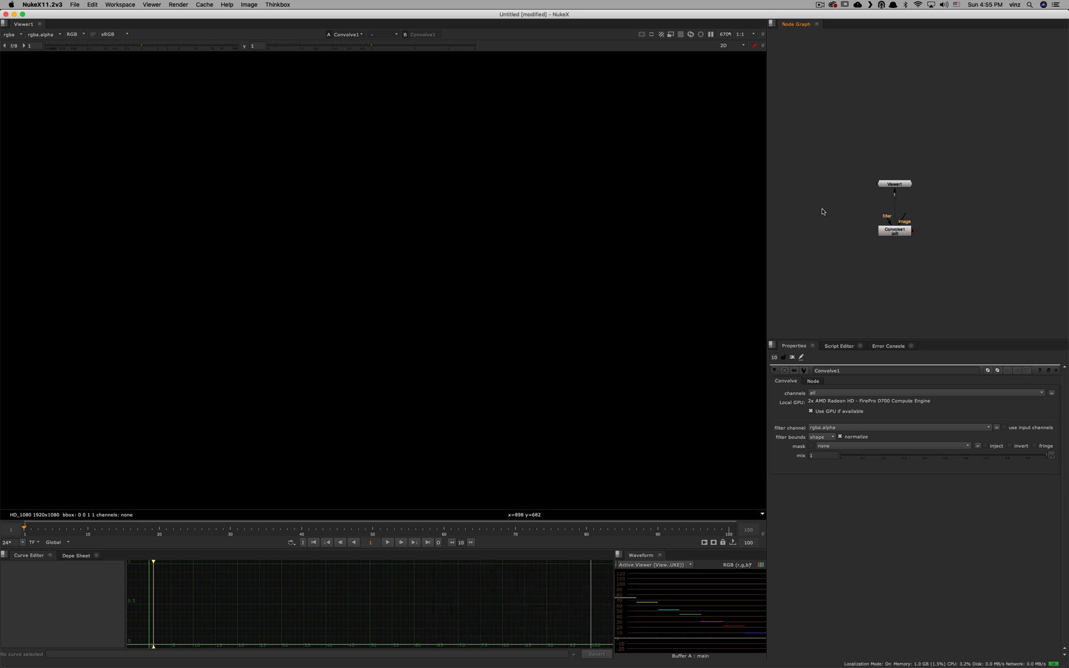
Step: Add an unconnected Noise node to the node graph and show its full image in the viewer
key(Tab)
text(noi)
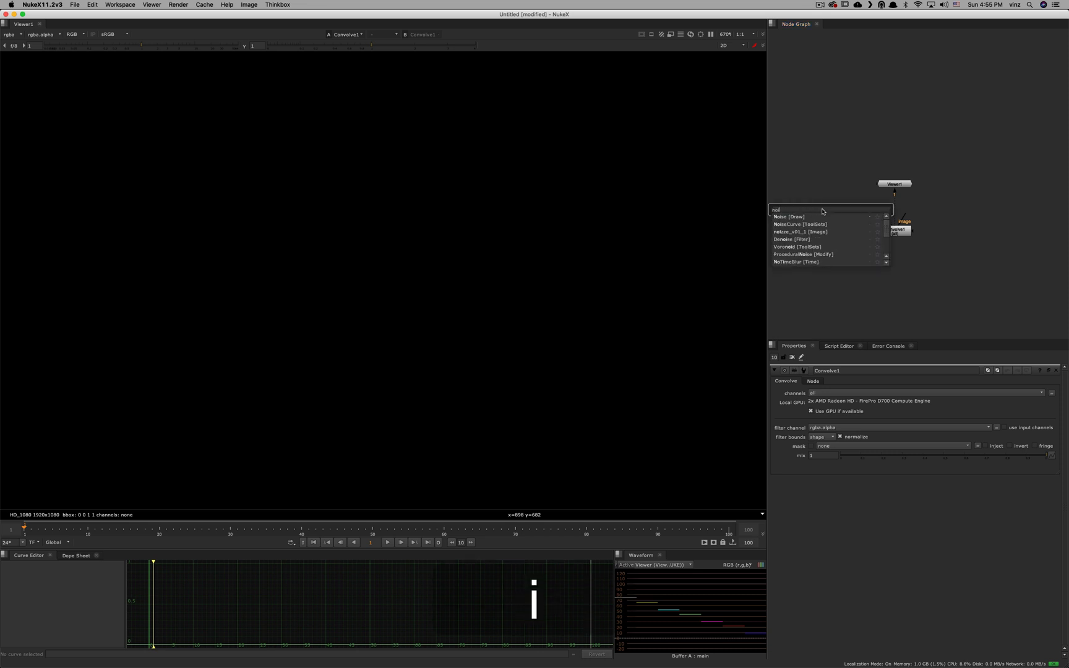
key(Return)
key(1)
scroll(539, 300, down, 10)
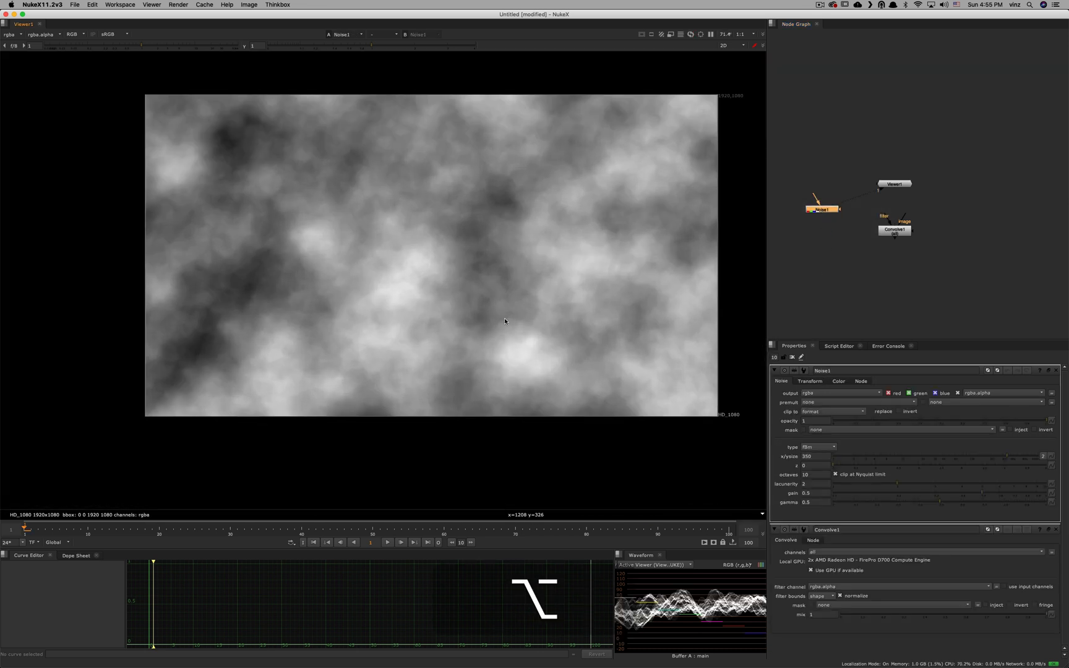
alt+drag(525, 320, 527, 340)
Step: Set the Noise node's x/ysize to 2.35 and its gamma to 0.018
drag(867, 459, 858, 461)
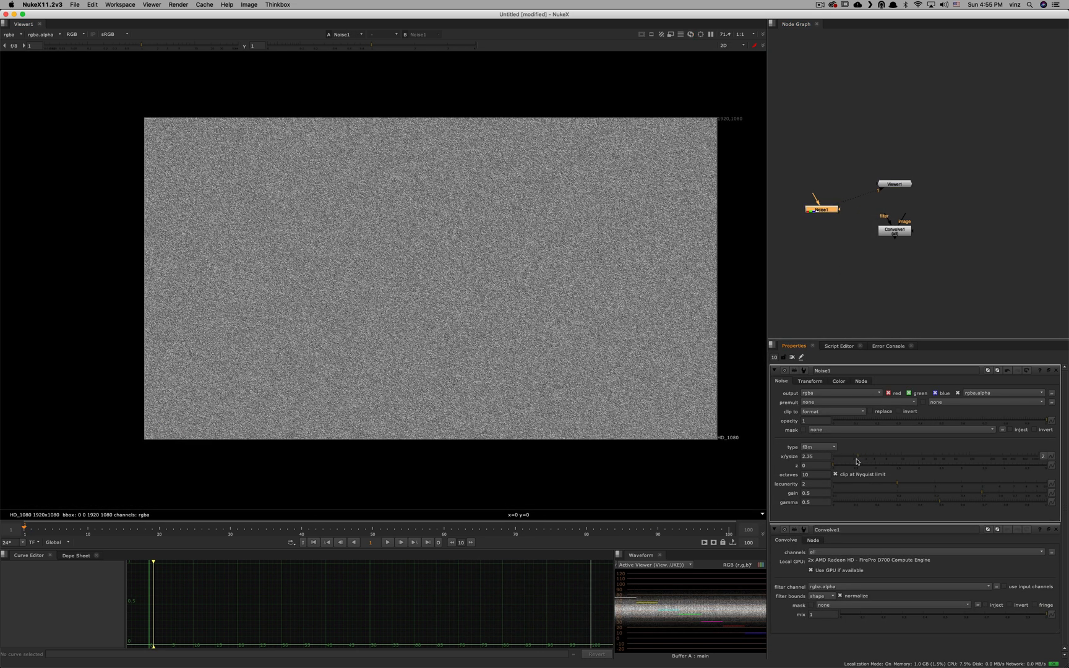
drag(889, 502, 836, 508)
scroll(669, 405, up, 5)
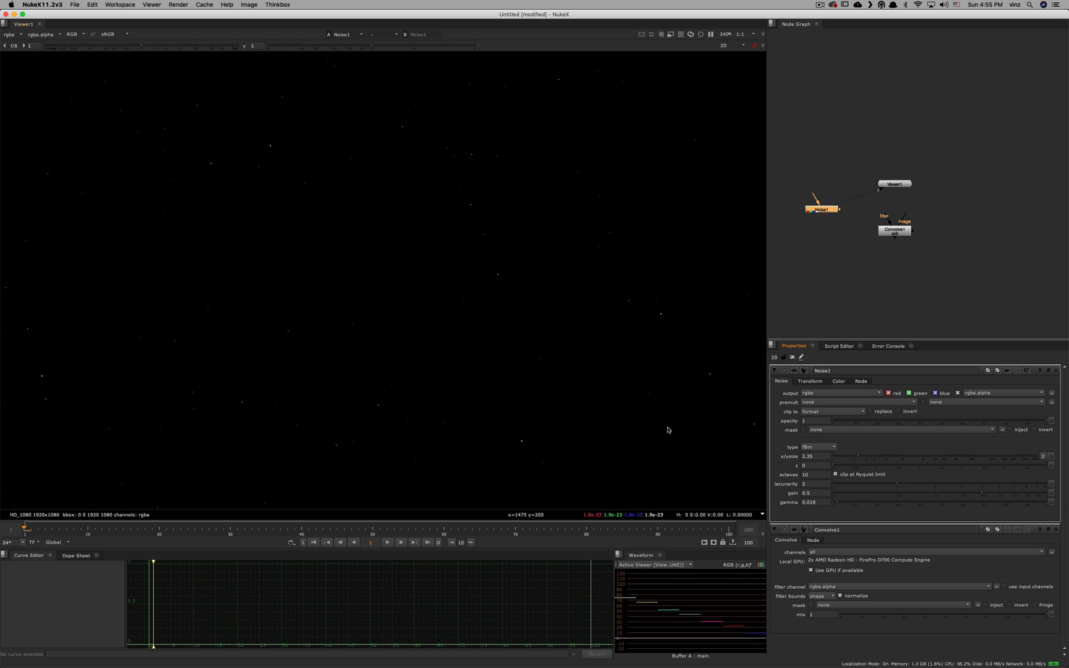
Step: Try a gain of 1 on the Noise node, settle on 0.6, and inspect the individual bright pixels up close
double_click(818, 493)
text(1)
key(Return)
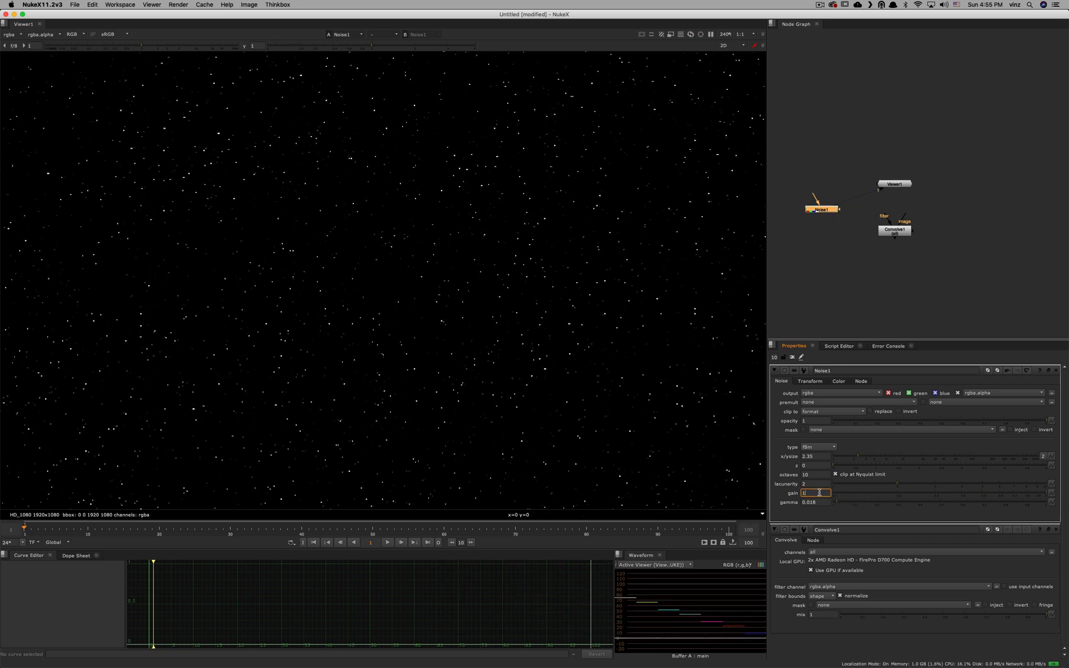
text(.6)
key(Return)
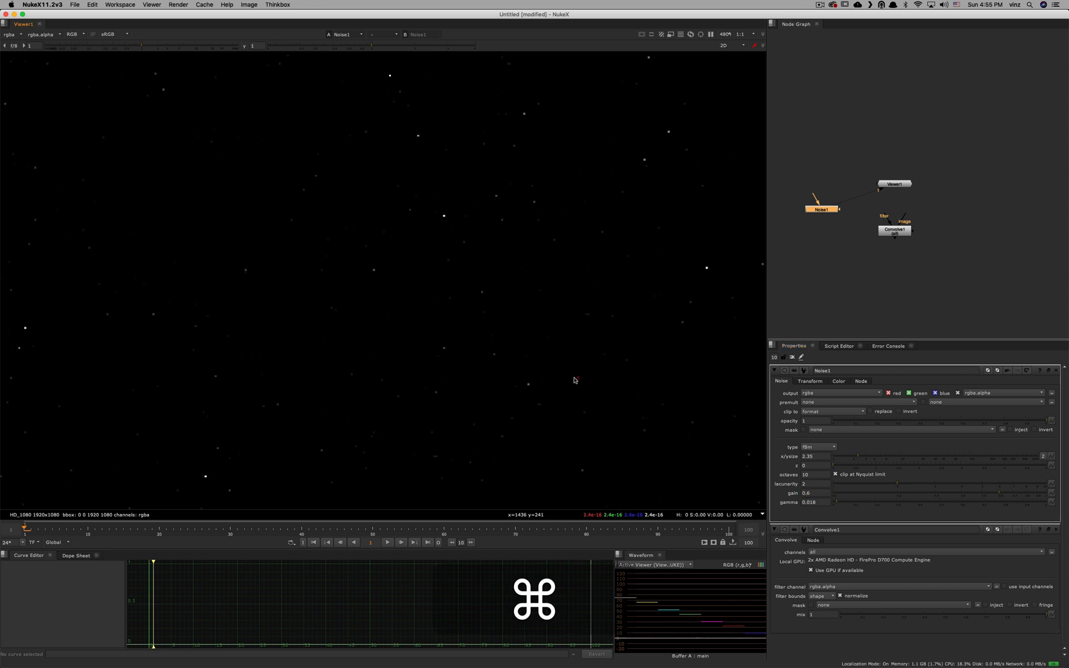
alt+super+scroll(576, 379, up, 10)
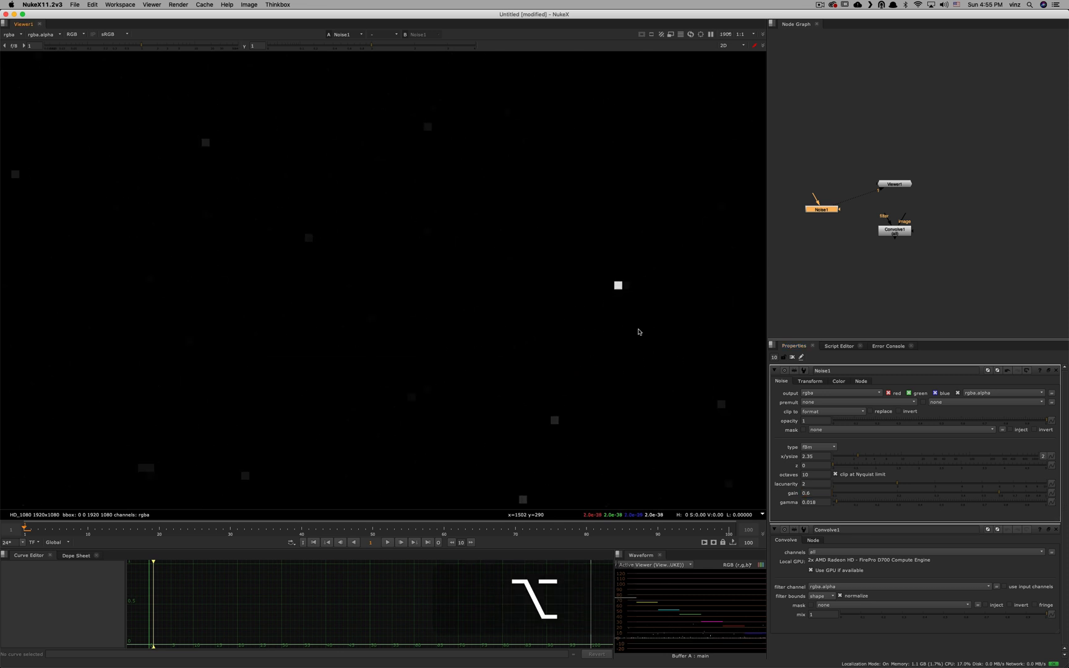
alt+super+click(539, 334)
alt+drag(585, 339, 472, 350)
Step: Move the Convolve node slightly away from the Viewer node and show the Noise node in the viewer
drag(894, 231, 907, 237)
click(827, 211)
key(1)
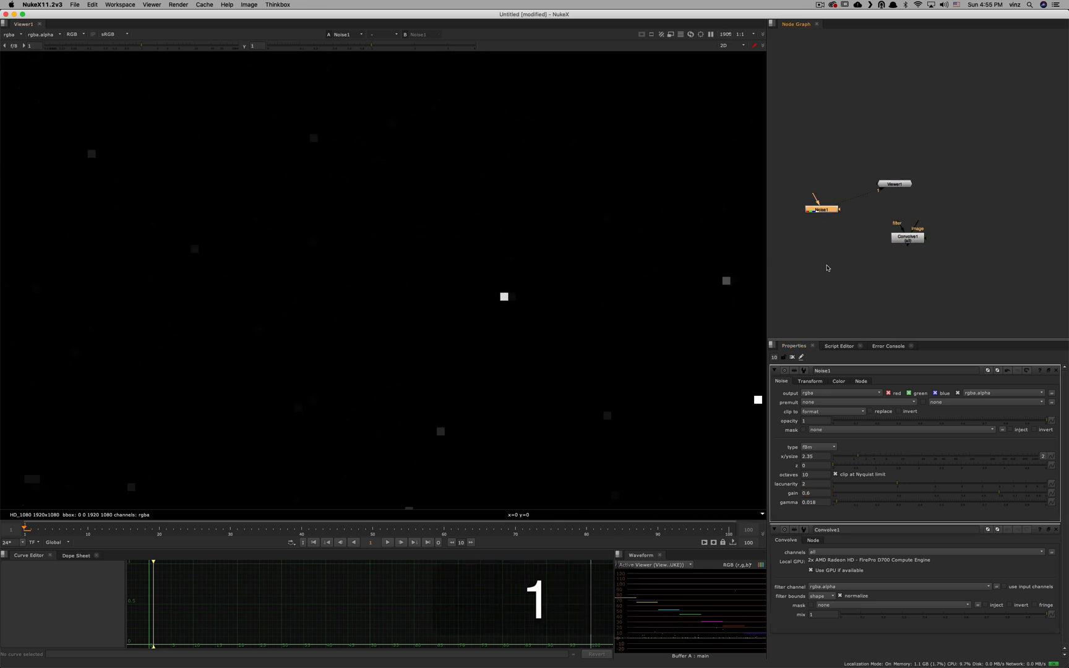
Step: Add a Matrix node with width 3 and height 3 after the Noise node, checking the kernel examples in the Wikipedia article
click(828, 262)
key(Tab)
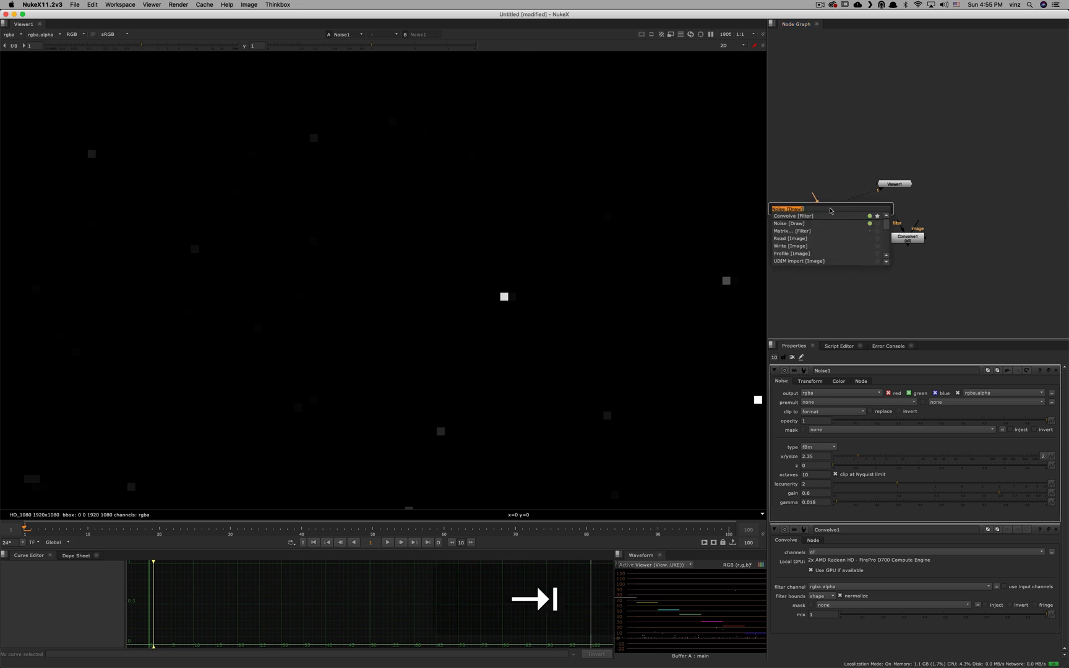
text(matr)
key(Down)
key(Return)
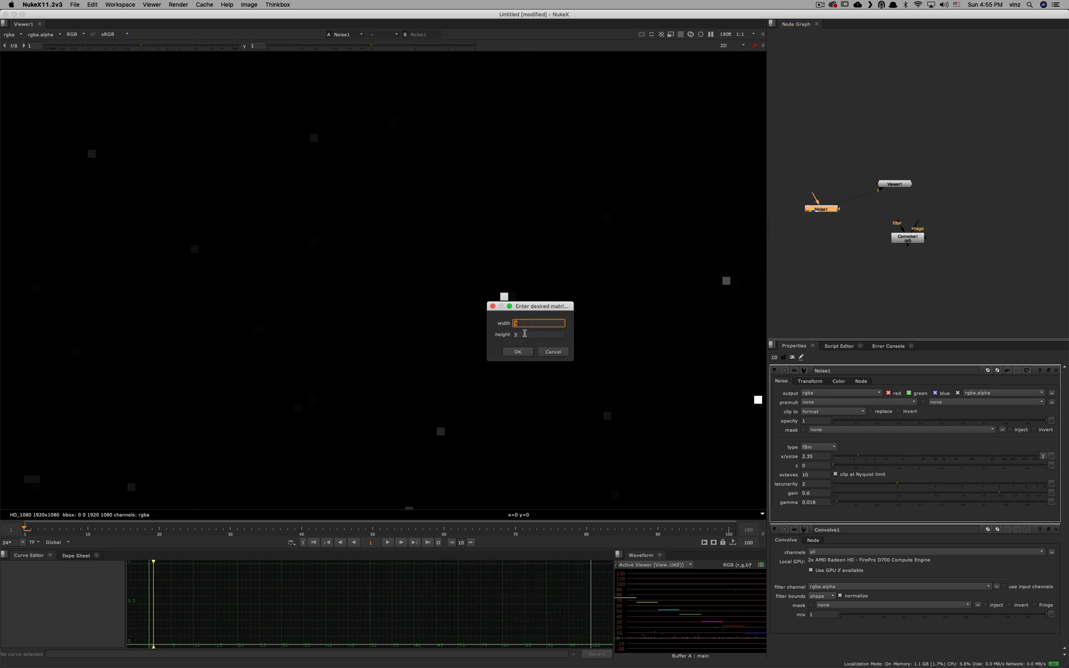
key(super+Tab)
scroll(426, 348, up, 5)
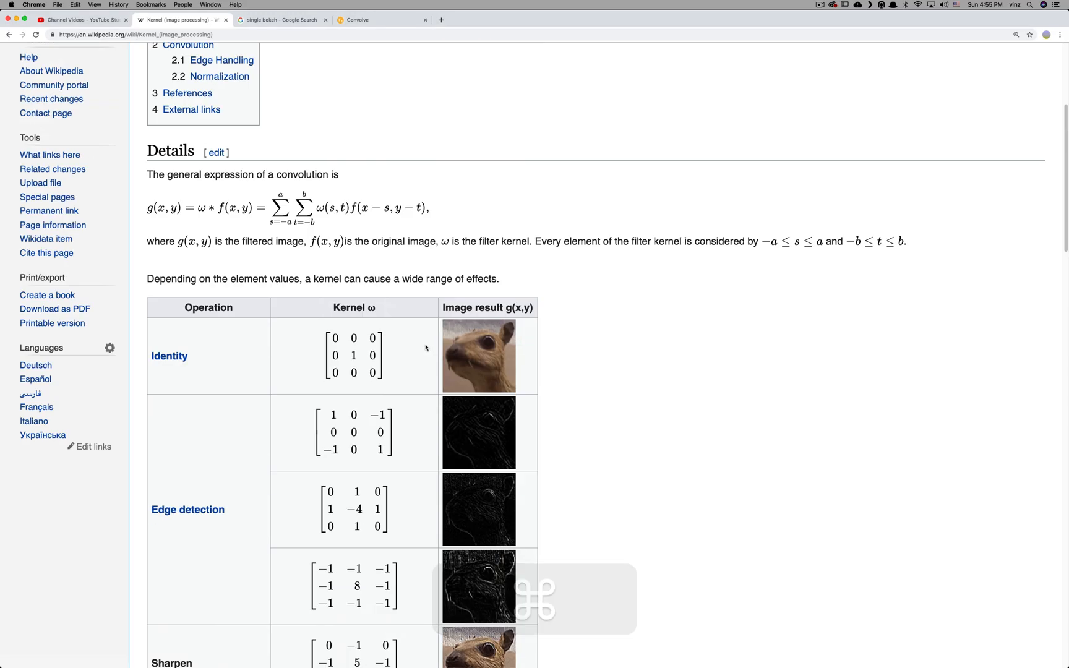
scroll(426, 348, down, 3)
key(super+Tab)
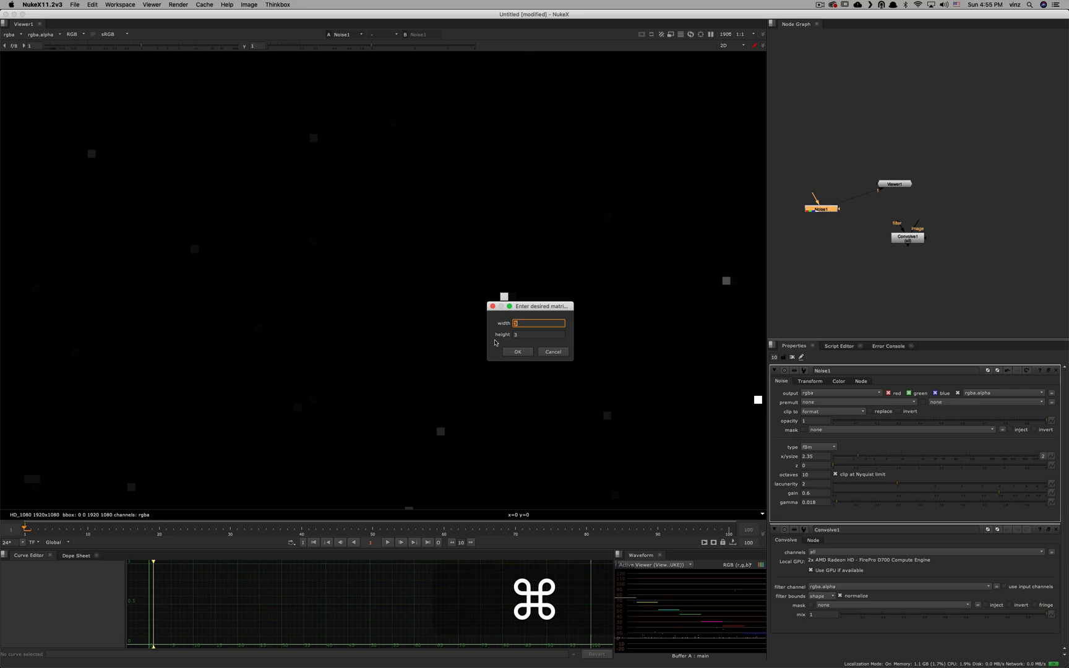
click(525, 357)
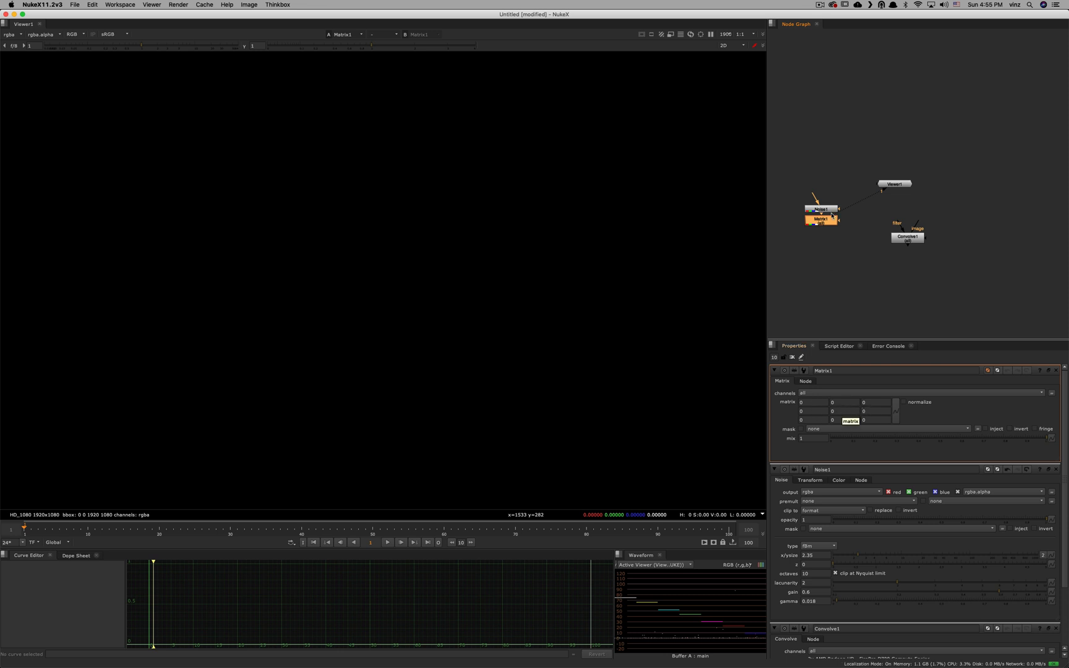
Step: Set the centre value of the Matrix node's 3 by 3 matrix to 1
key(1)
double_click(846, 412)
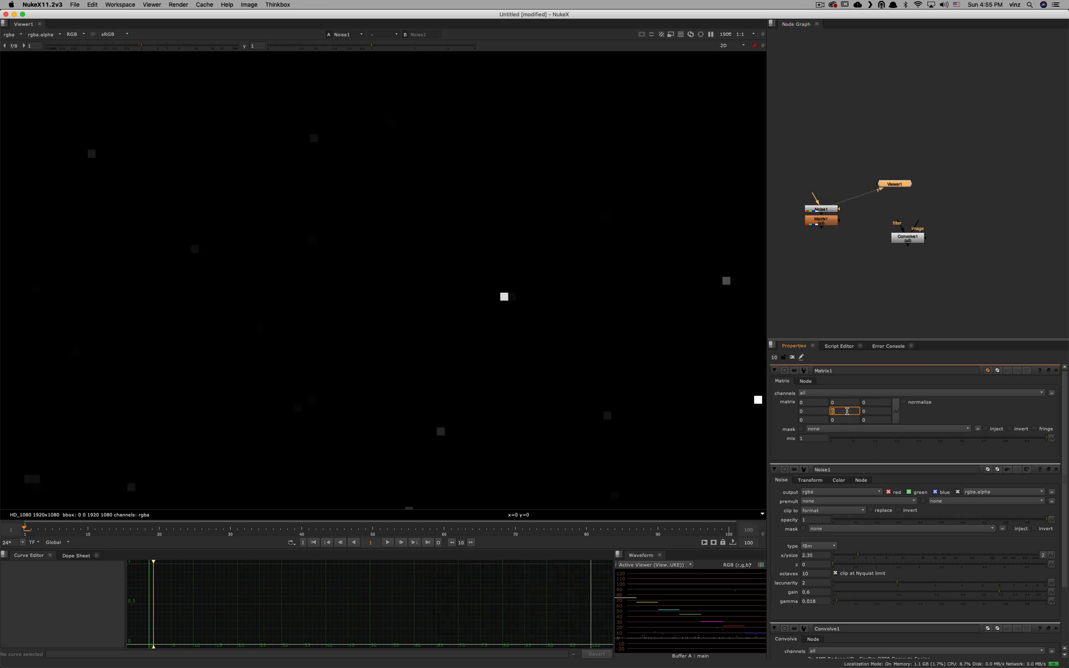
text(1)
key(Return)
Step: Connect the Noise and Matrix nodes to viewer inputs 1 and 2, and move the Matrix node further below the Noise node
click(828, 221)
key(1)
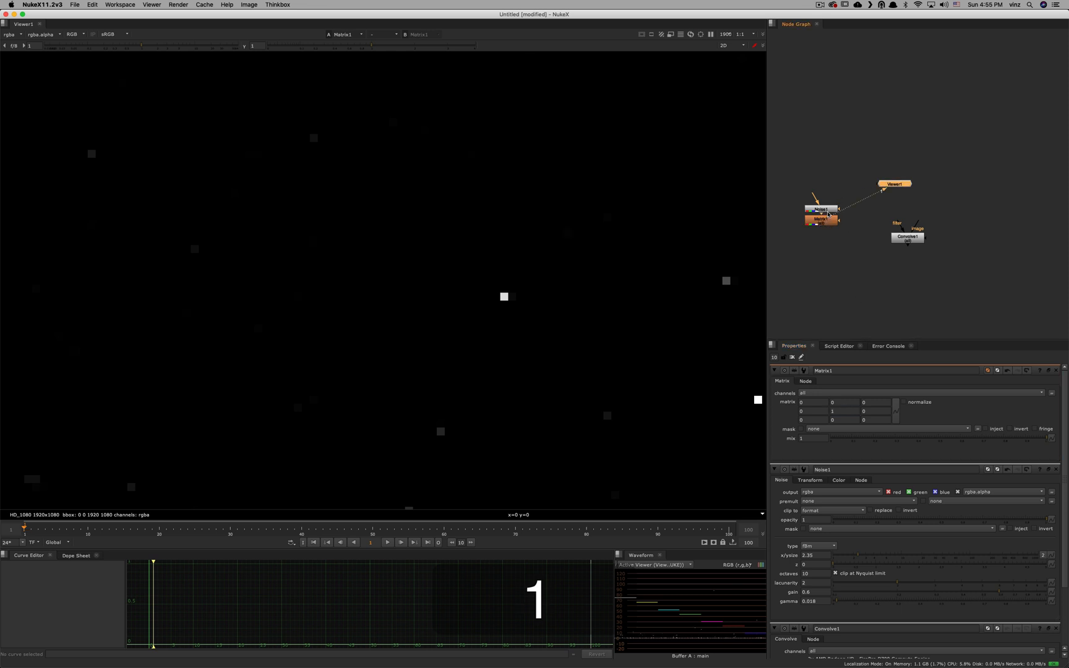
key(2)
drag(828, 223, 828, 235)
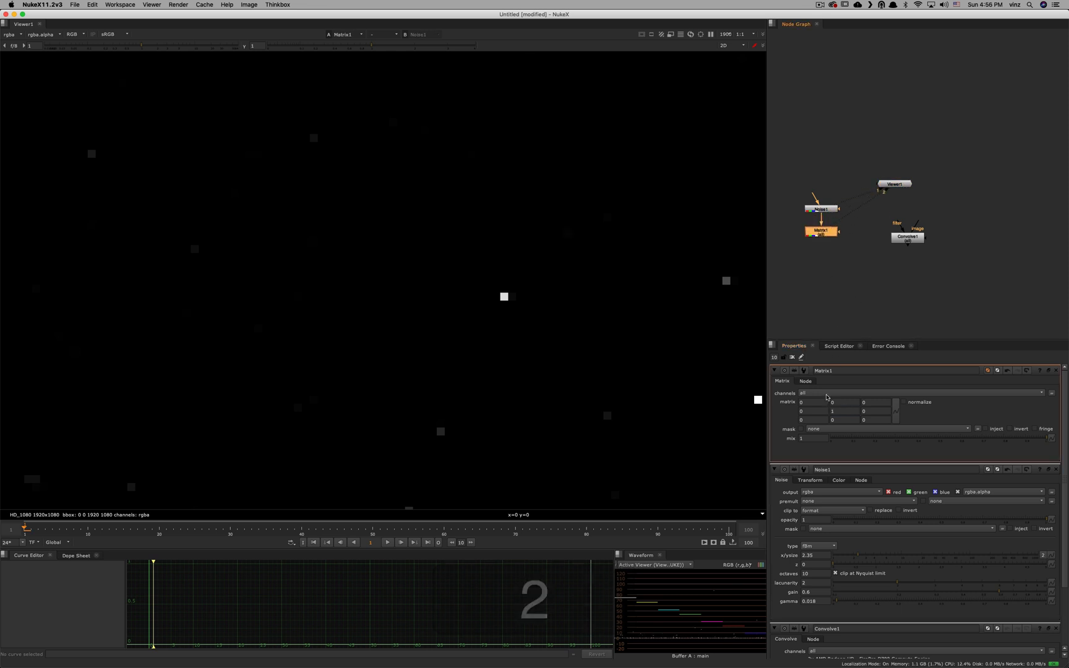
Step: Set the first and last values of the matrix's middle row to 1
double_click(813, 411)
text(1)
key(Tab)
key(Tab)
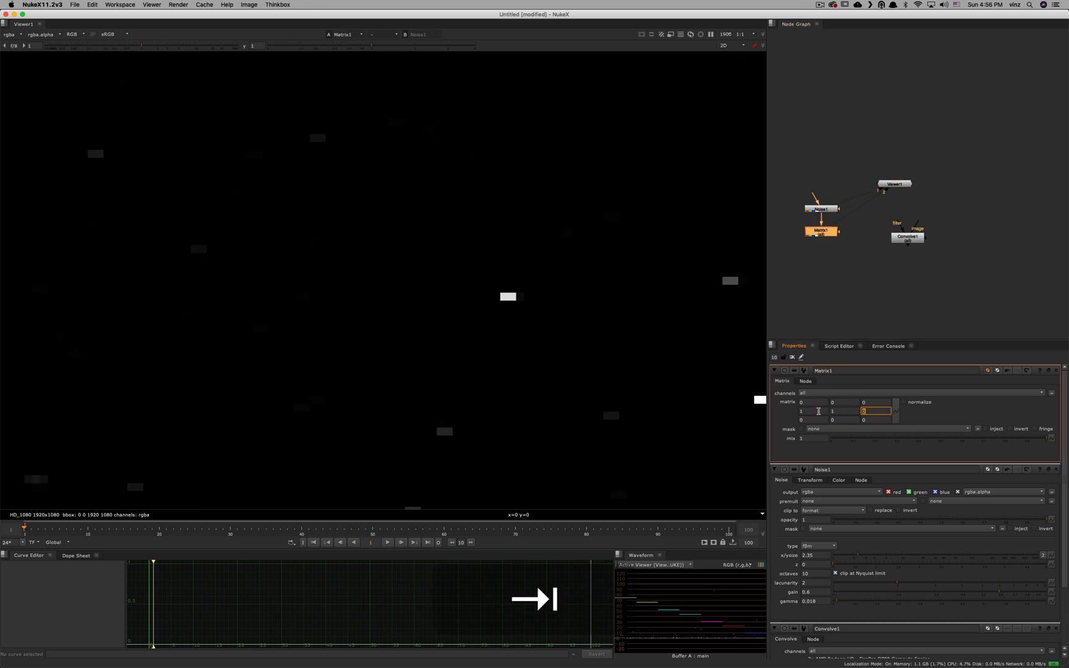
text(1)
key(Return)
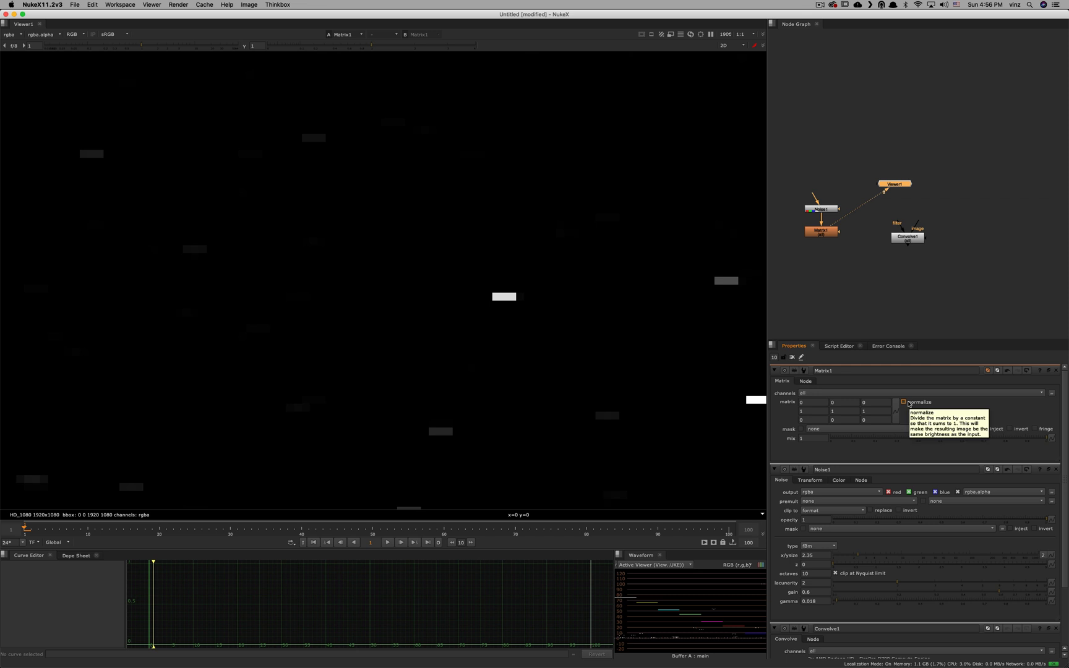
Step: Switch to Chrome and examine the box blur and Gaussian blur kernels in the Wikipedia table
key(super+Tab)
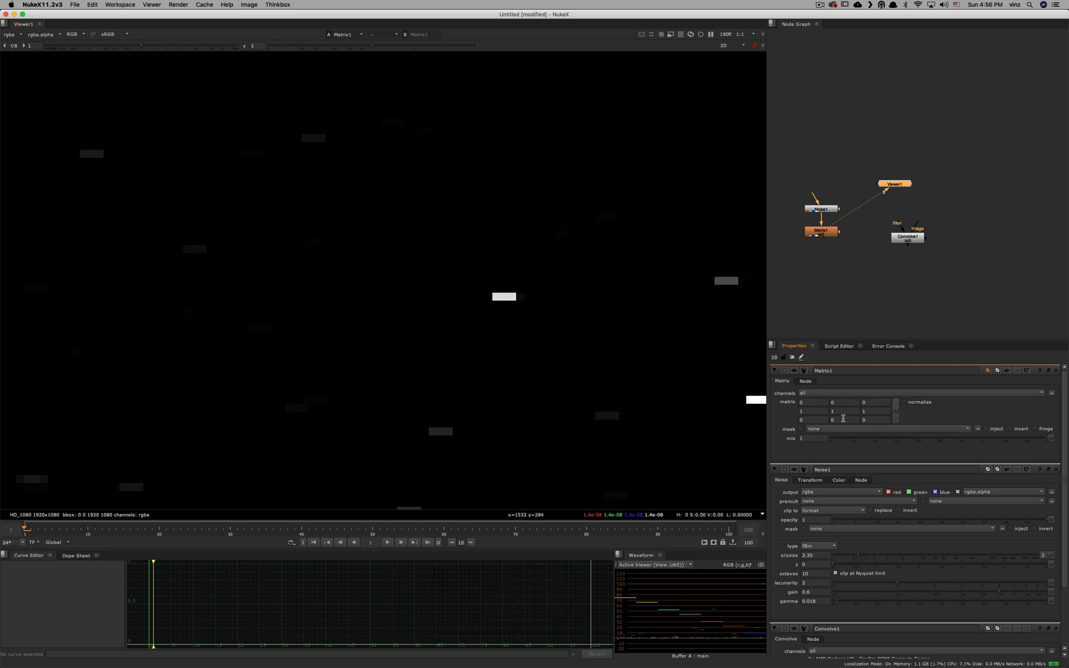
key(super+Tab)
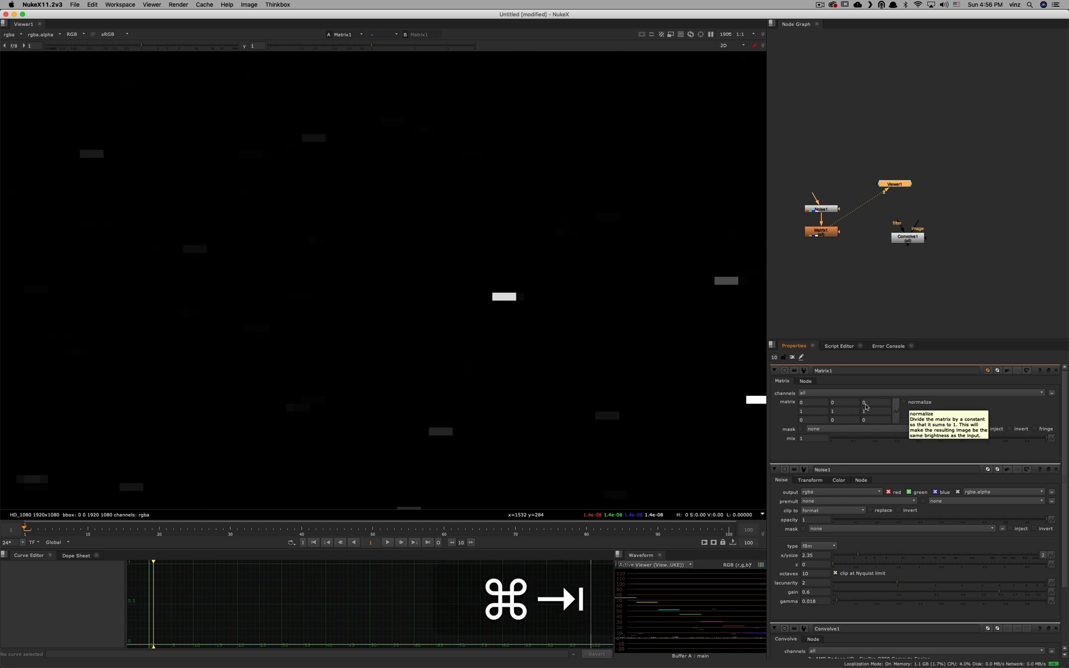
scroll(401, 467, down, 5)
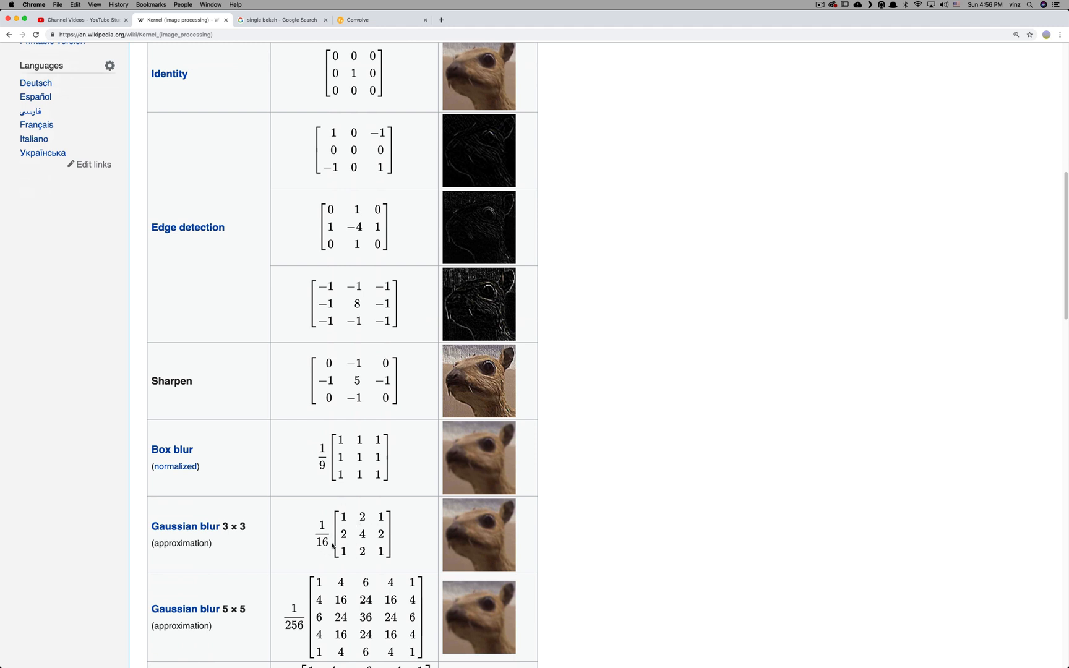
Step: Switch back to Nuke and set the middle values of the Matrix node's first and last rows to 1
key(super+Tab)
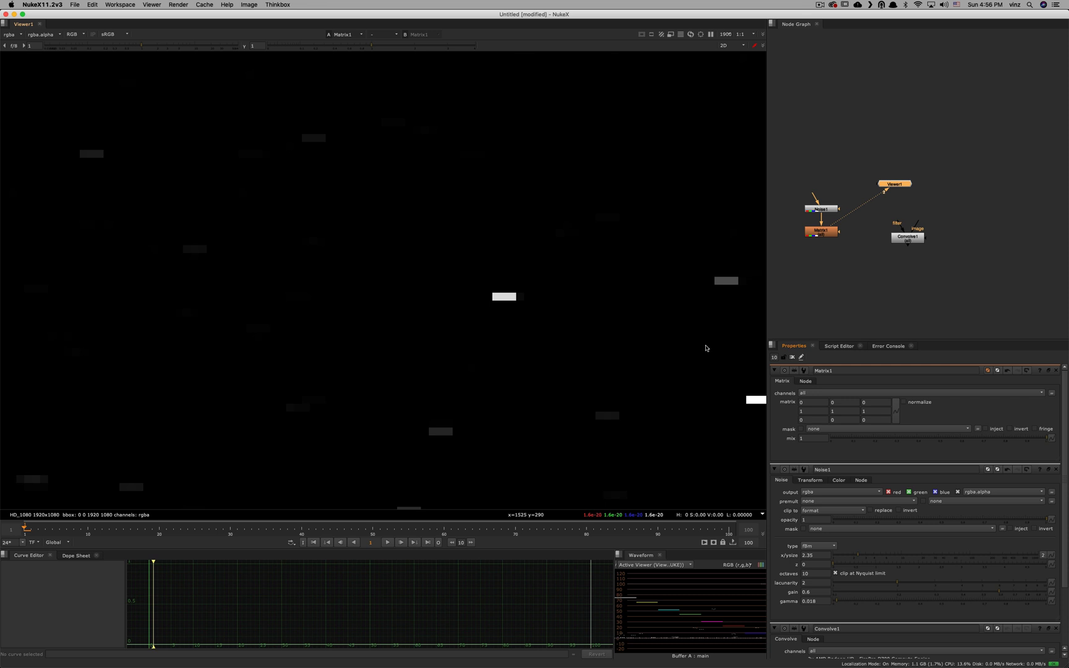
click(851, 400)
text(1)
key(Tab)
key(Tab)
key(Tab)
key(Tab)
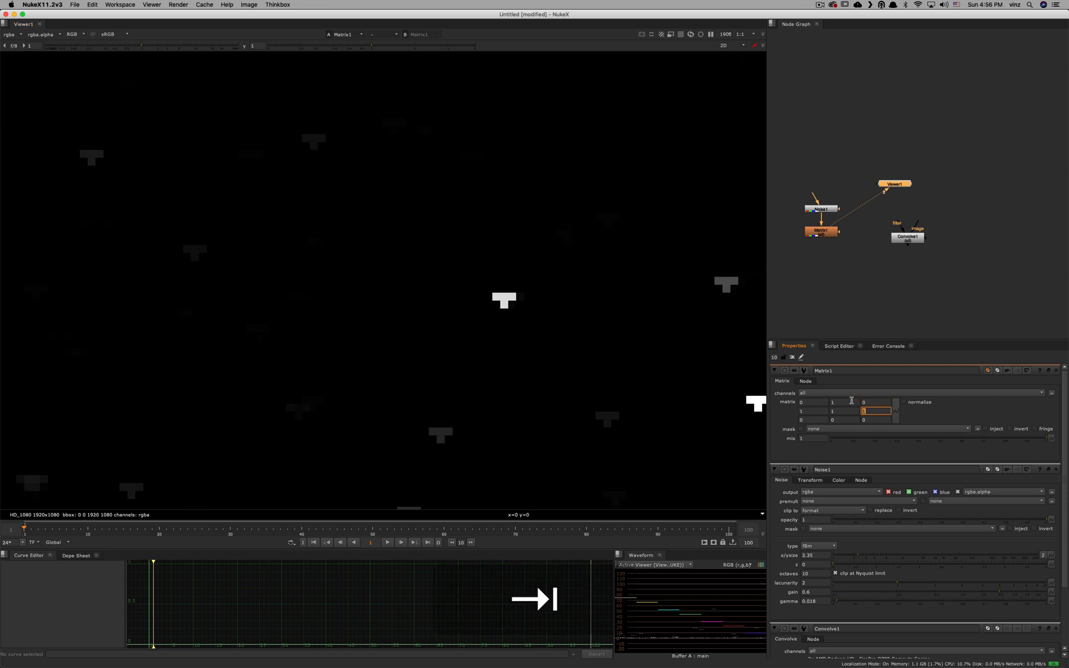
key(Tab)
key(Tab)
text(1)
key(Return)
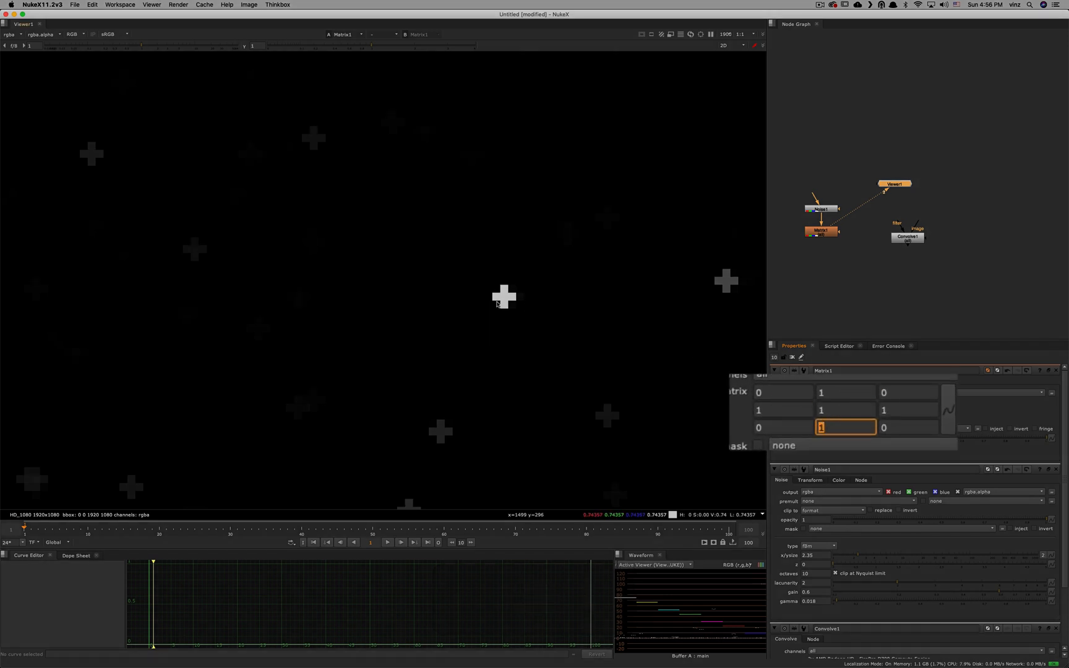
Step: Set all four corner values of the Matrix node's 3 by 3 matrix to 0.5
click(768, 395)
text(0.5)
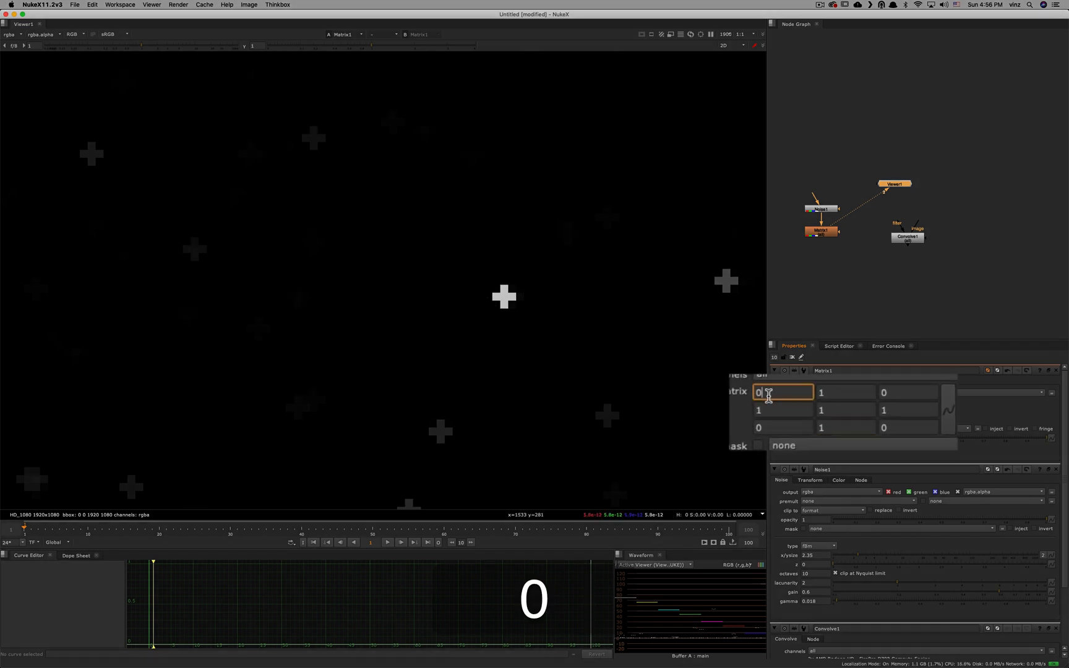
key(Tab)
key(Tab)
text(0.5)
key(Tab)
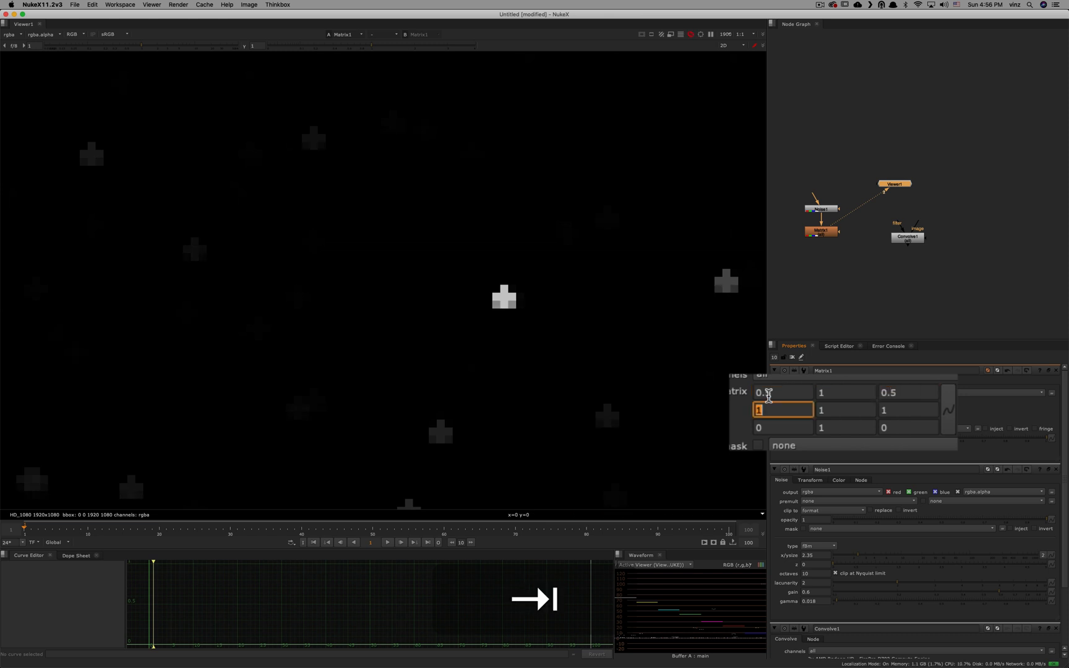
key(Tab)
key(Tab)
key(Tab)
text(0.5)
key(Tab)
key(Tab)
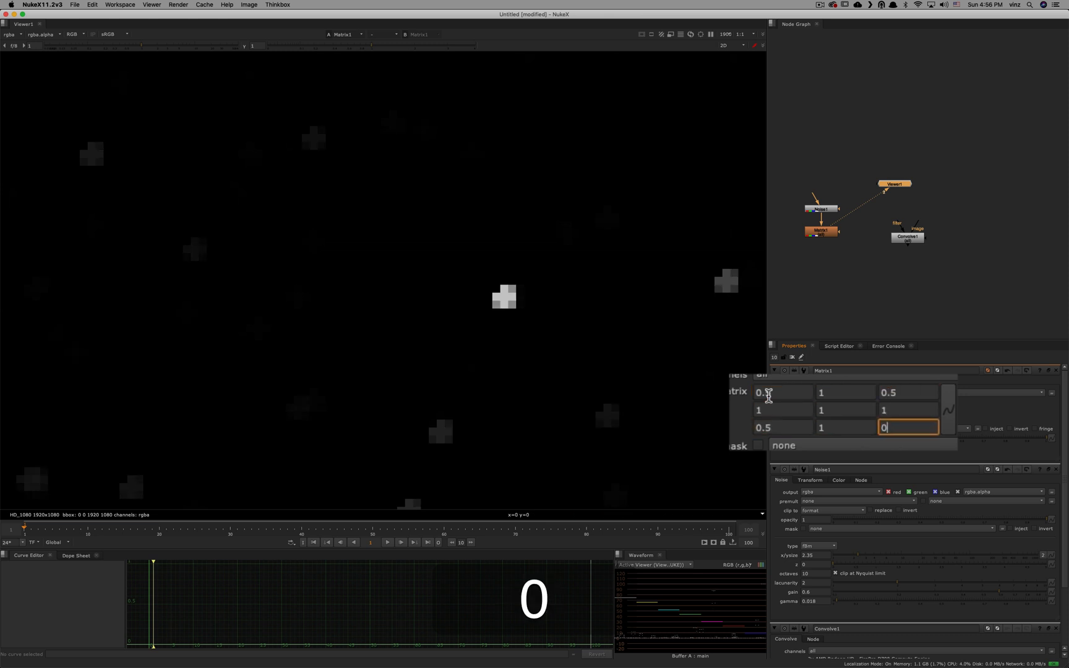
text(0.5)
key(Return)
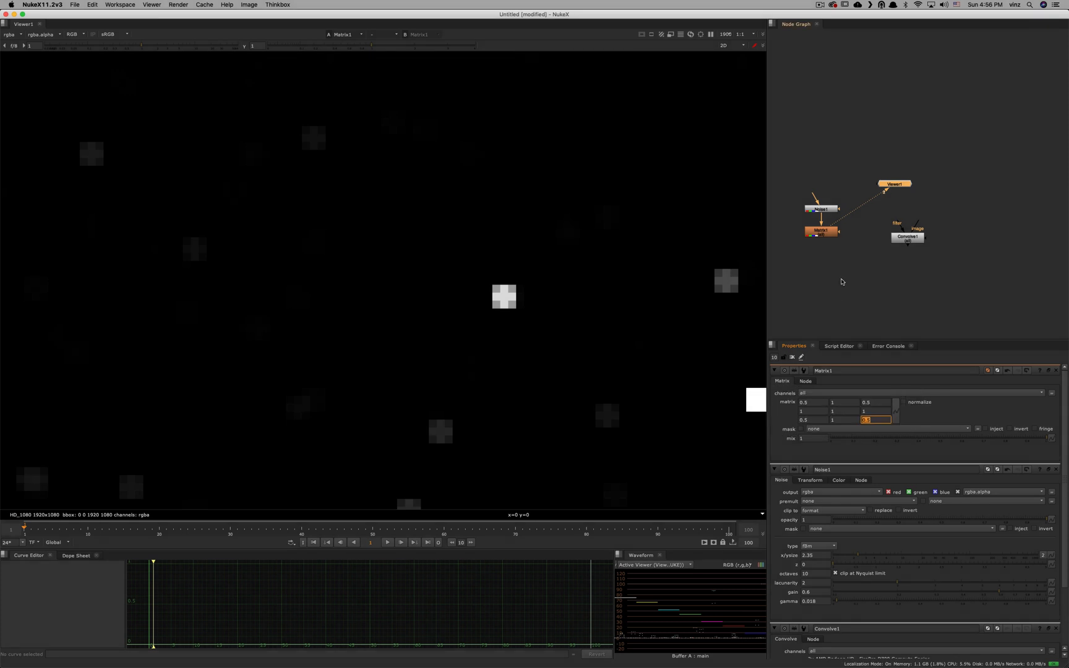
Step: Delete the Matrix node and arrange the Convolve node directly below the Noise node
click(841, 279)
click(828, 233)
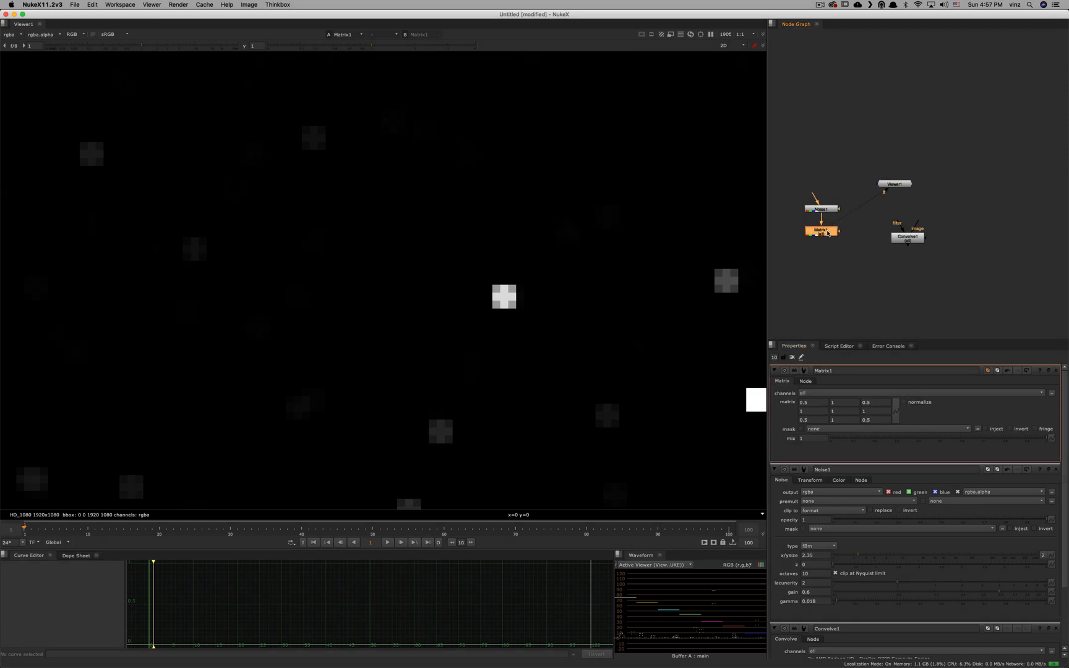
key(Delete)
mouse_move(921, 237)
mouse_down()
mouse_move(849, 241)
mouse_move(867, 263)
mouse_move(920, 243)
mouse_move(904, 218)
mouse_move(908, 233)
mouse_up()
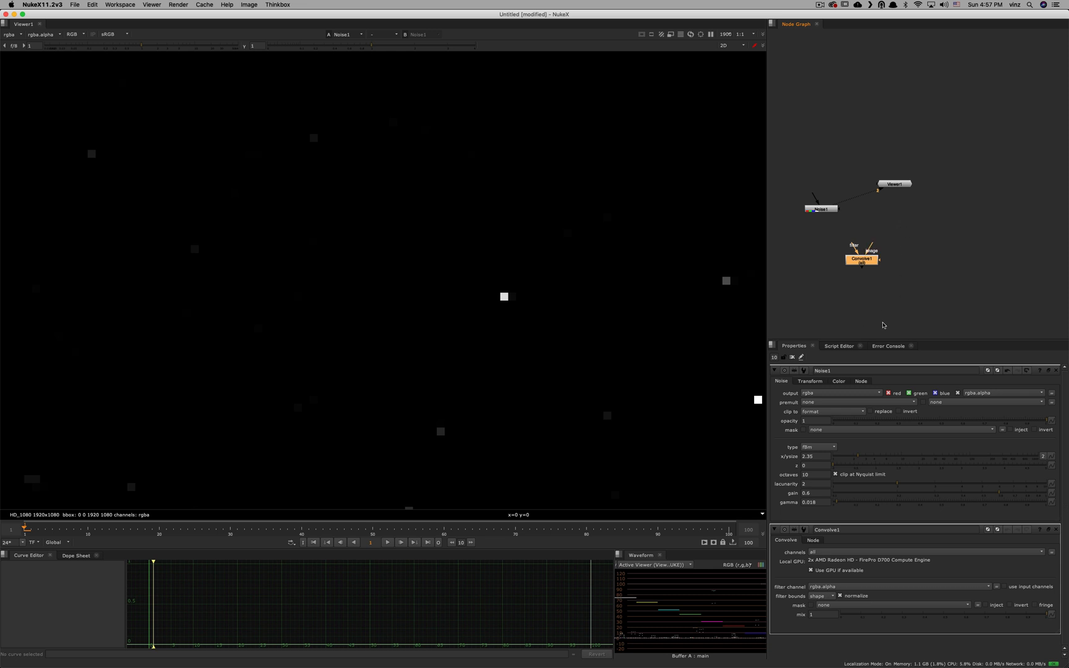
click(914, 252)
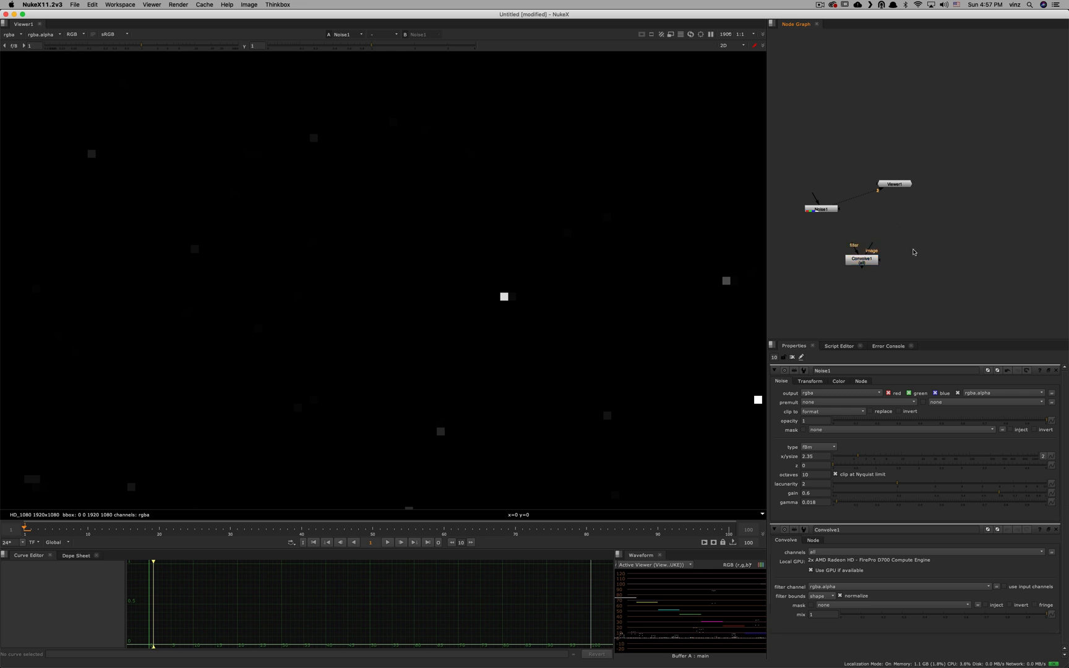
click(867, 263)
click(908, 259)
drag(854, 247, 828, 262)
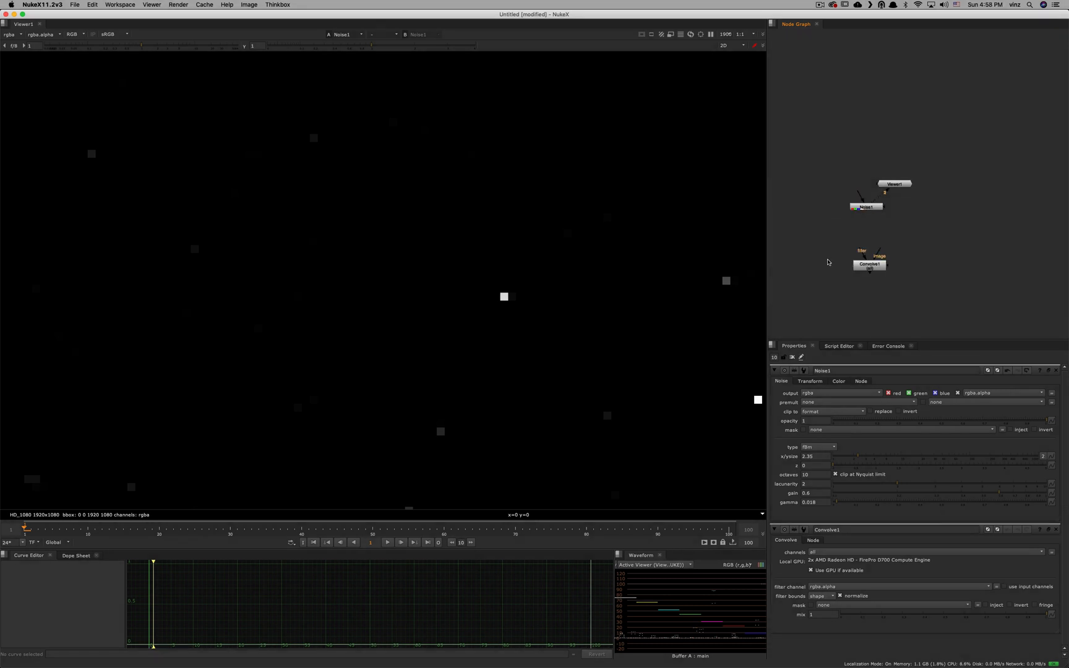
Step: Add a Constant node beside the Convolve node and show its full frame in the viewer
key(Tab)
text(cont)
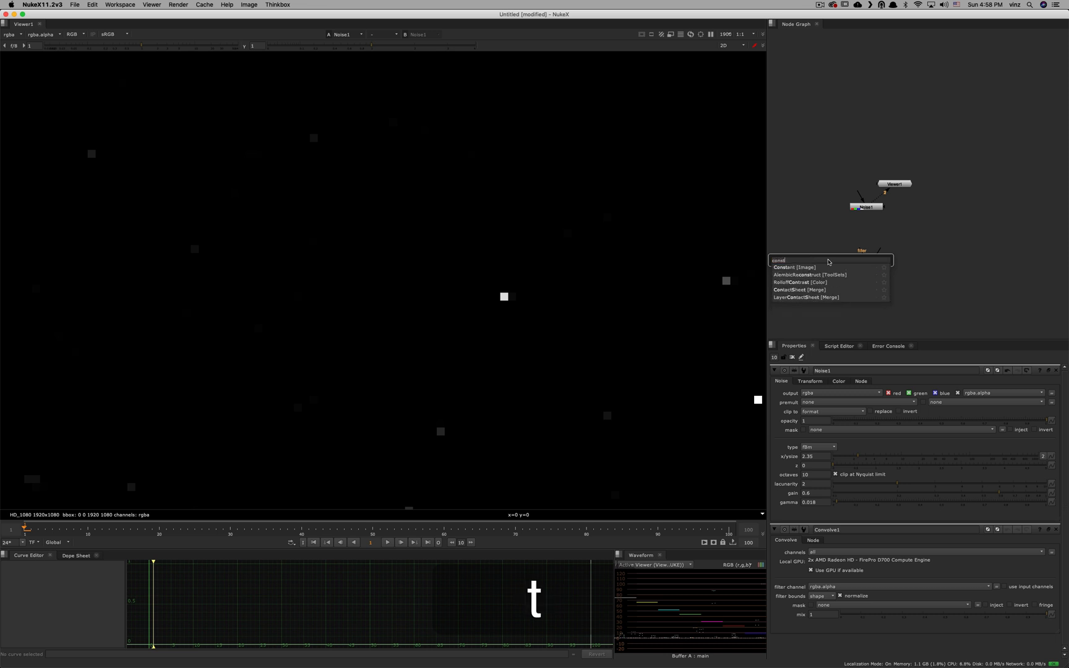
key(Down)
key(Return)
key(1)
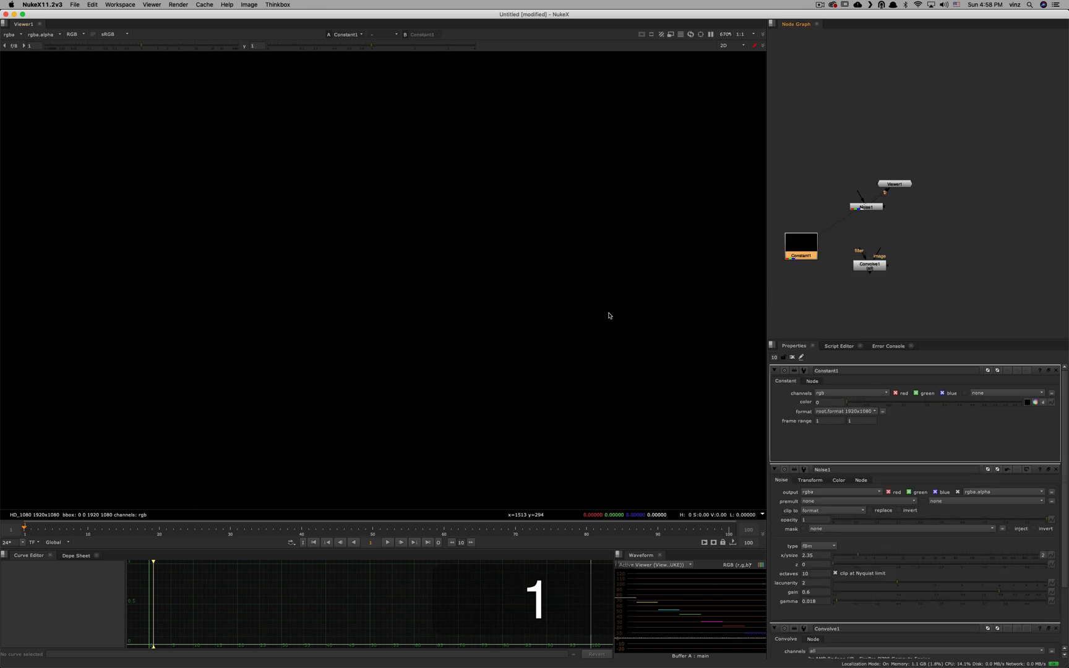
scroll(608, 315, down, 8)
alt+drag(608, 315, 591, 332)
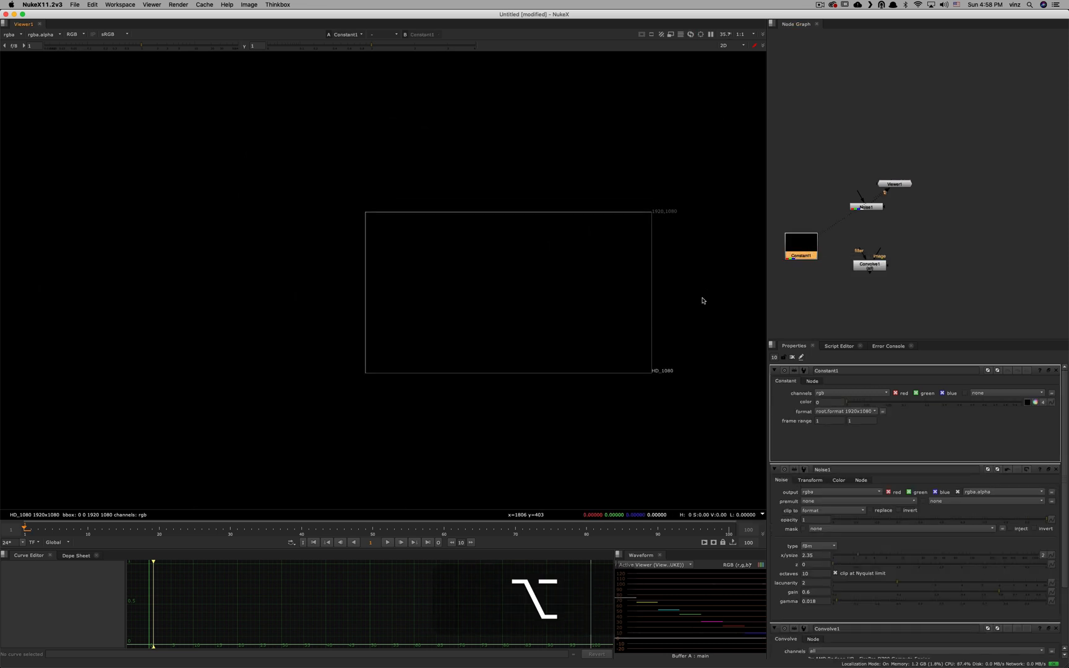
Step: View the Noise node's output, then return the viewer to the Constant node for comparison
click(869, 267)
key(1)
click(866, 205)
key(1)
scroll(570, 301, up, 7)
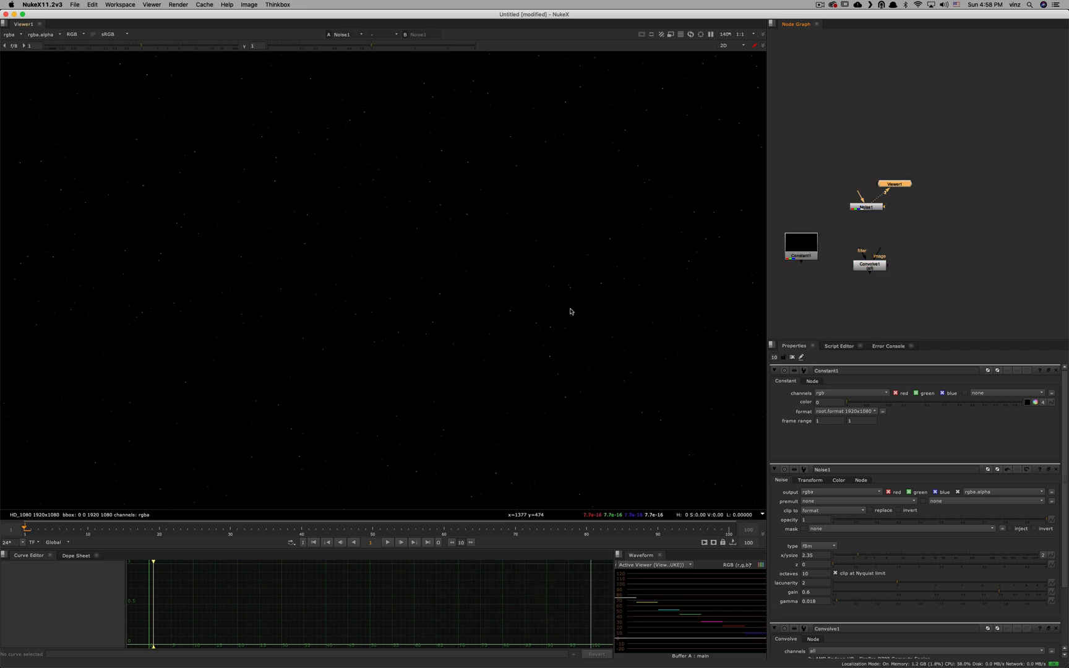
click(809, 250)
key(1)
scroll(636, 310, down, 7)
alt+drag(635, 310, 617, 316)
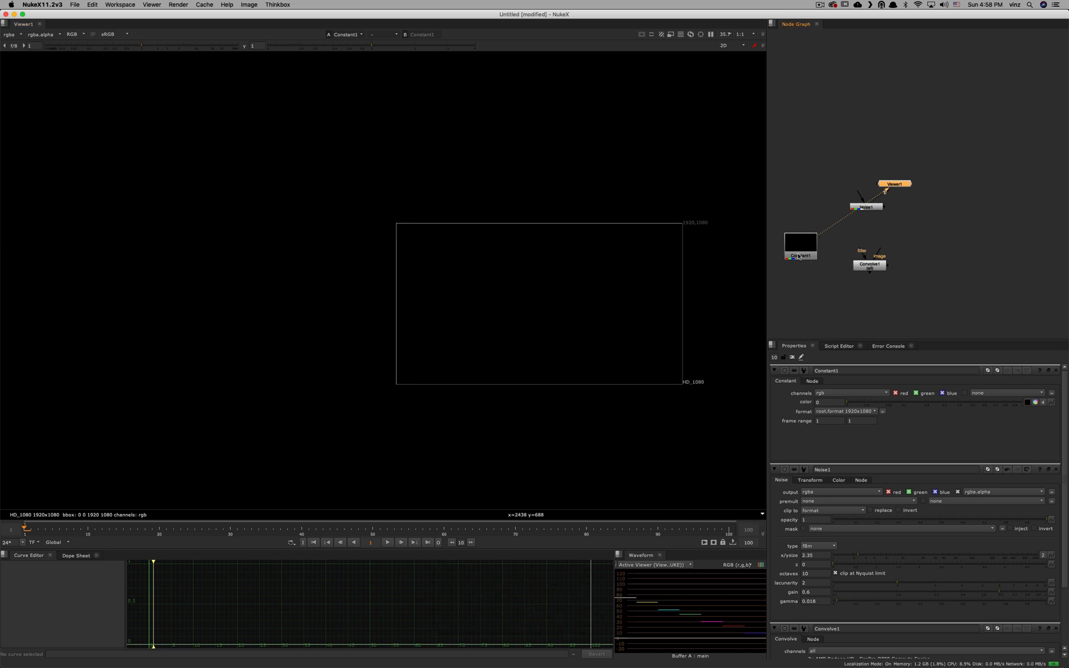
Step: Set the Constant node's format to square_256 256x256
drag(798, 257, 803, 252)
click(841, 393)
click(829, 409)
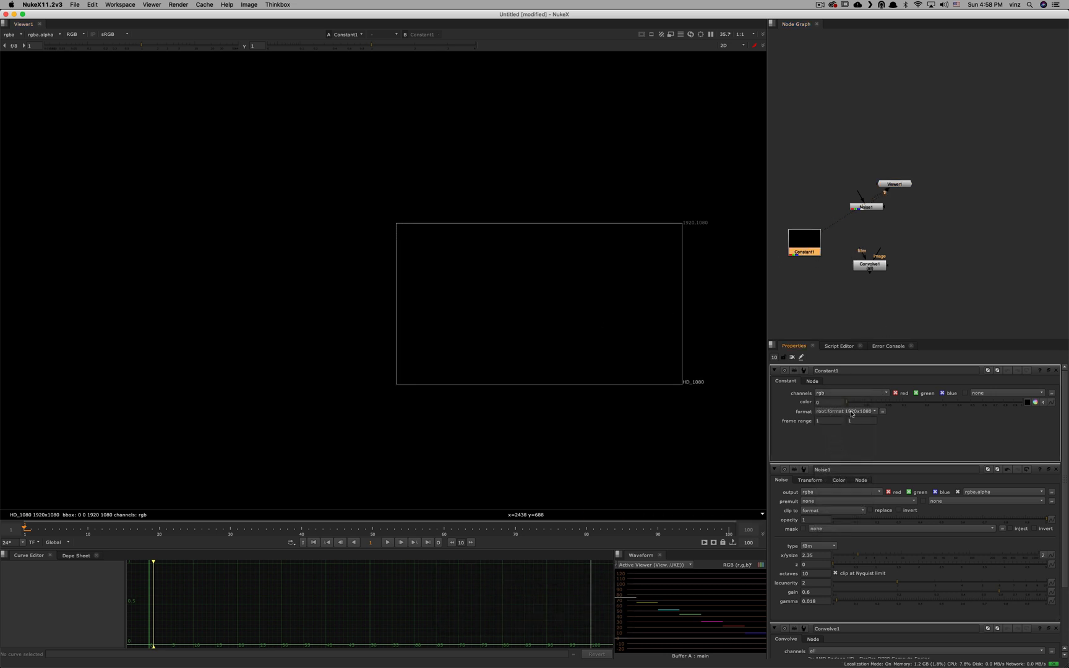
click(845, 412)
click(859, 555)
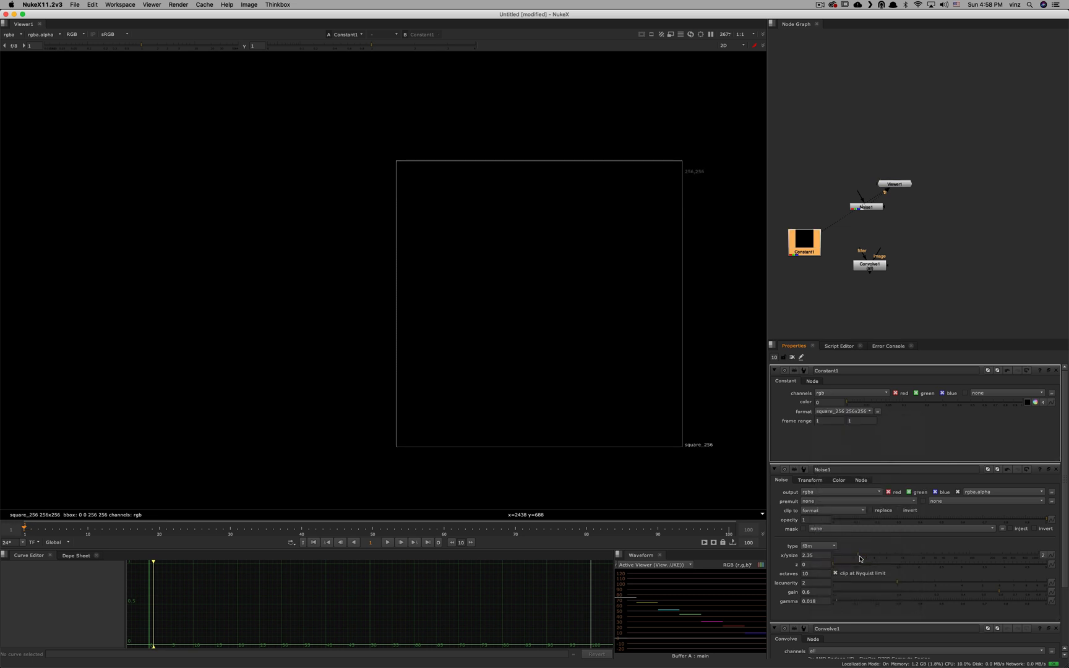
Step: Add a RotoPaint node below the Constant and paint a large white C-shaped brush stroke inside the square
key(1)
key(p)
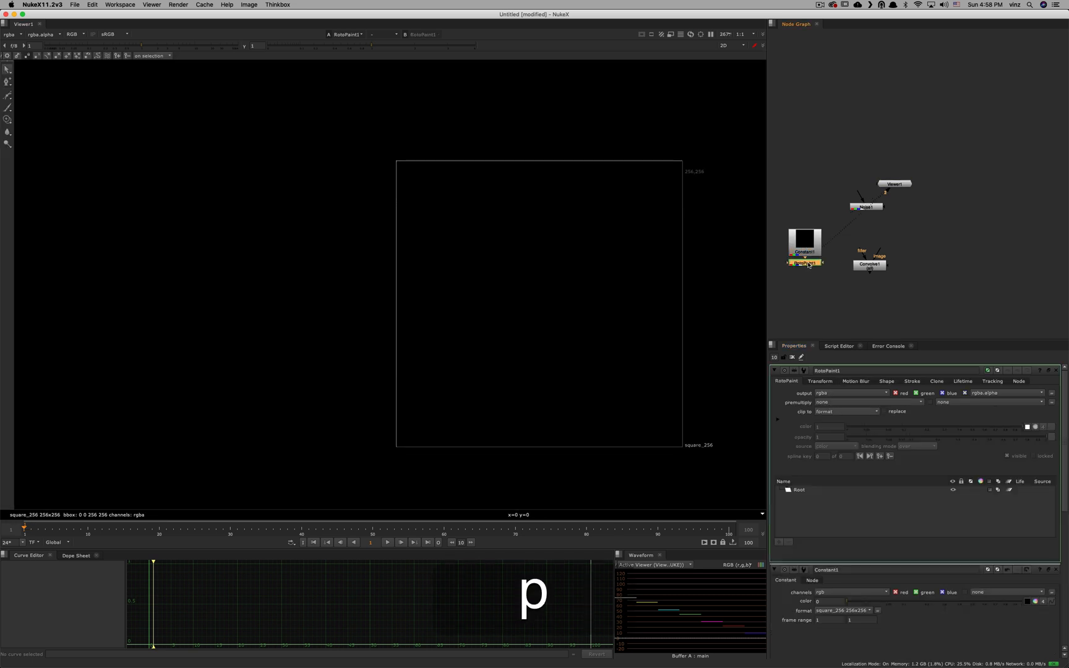
key(1)
click(28, 107)
mouse_move(572, 224)
mouse_down()
mouse_move(529, 350)
mouse_move(615, 303)
mouse_up()
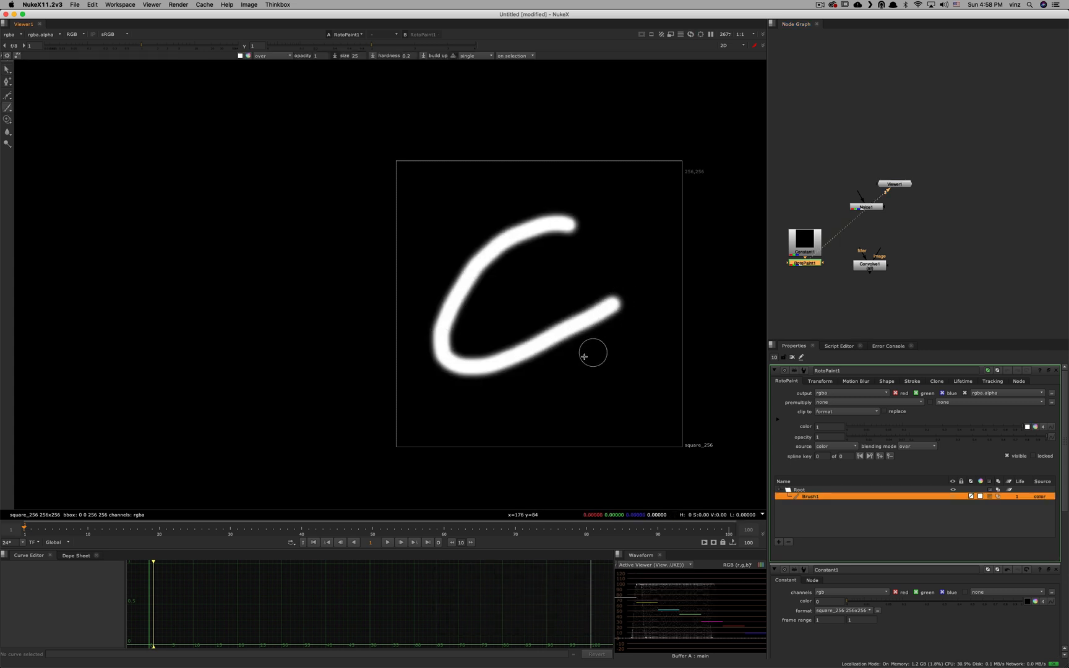
Step: Connect the Convolve node's filter input to RotoPaint and its image input to Noise, and view the convolved result
drag(888, 269, 795, 290)
drag(920, 289, 898, 178)
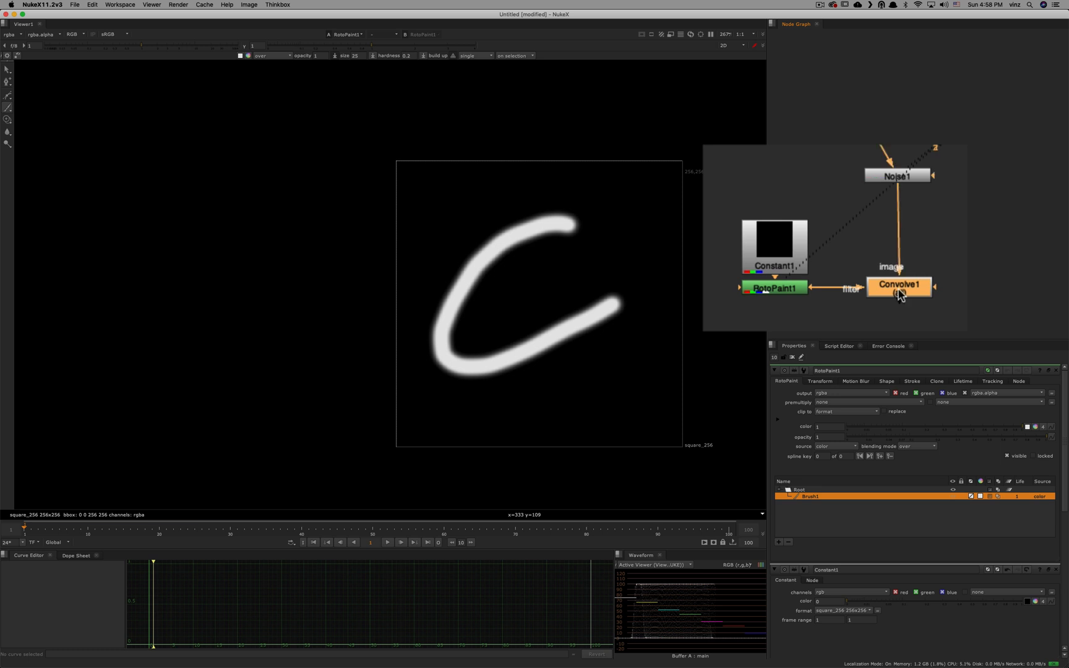
key(1)
scroll(577, 284, up, 5)
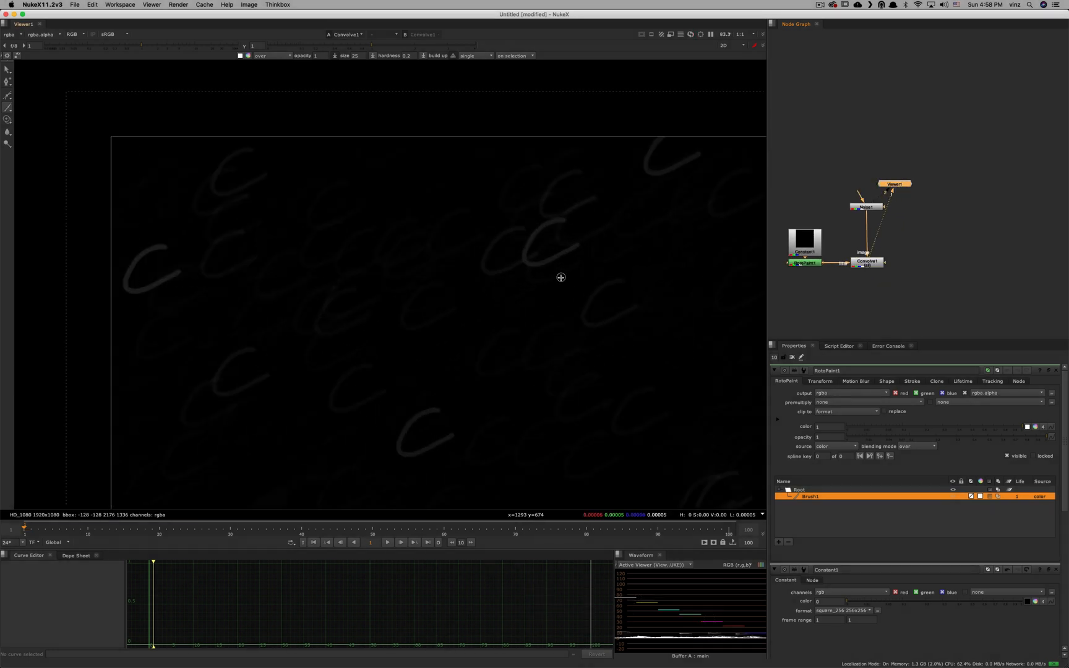
scroll(561, 278, up, 1)
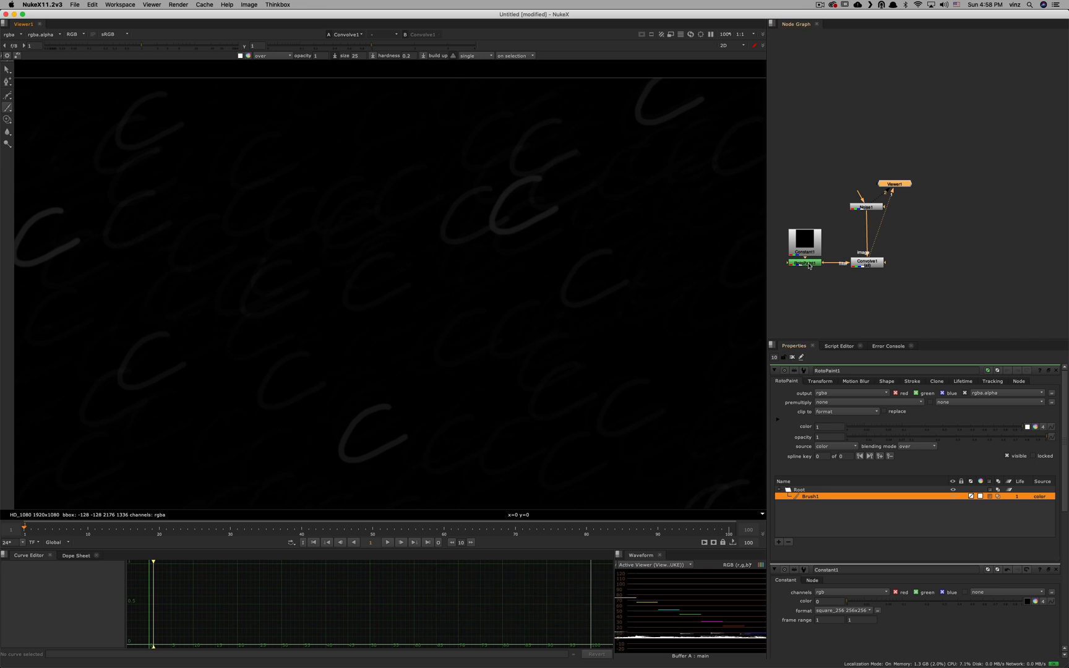
Step: Compare the Noise pixels with the Convolve output by alternating between the two in the viewer
key(1)
key(1)
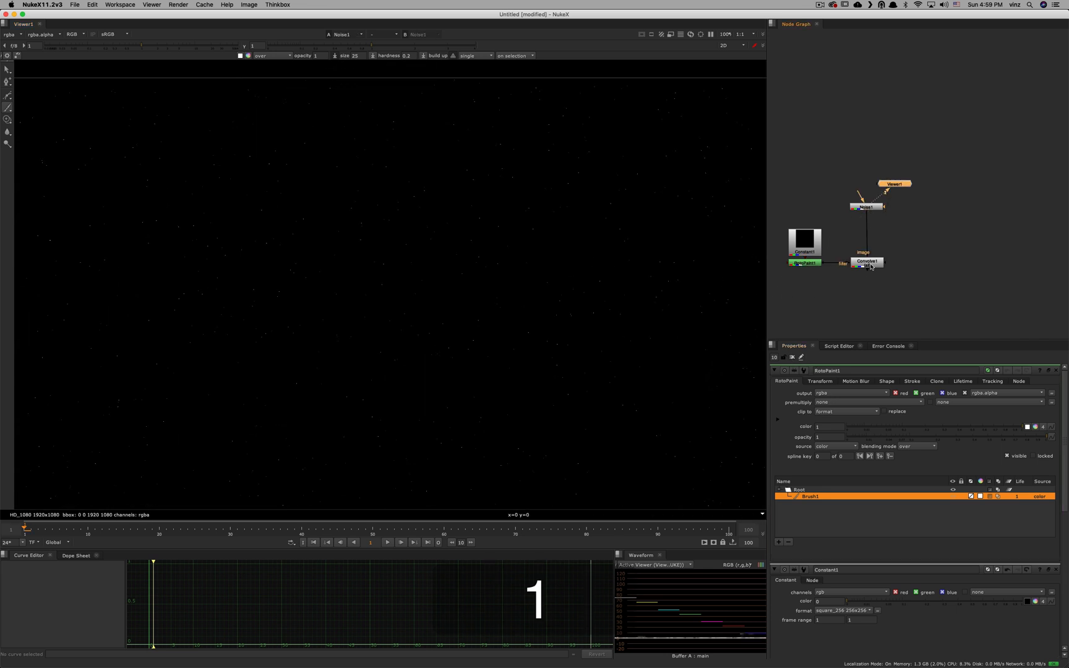
scroll(555, 227, up, 2)
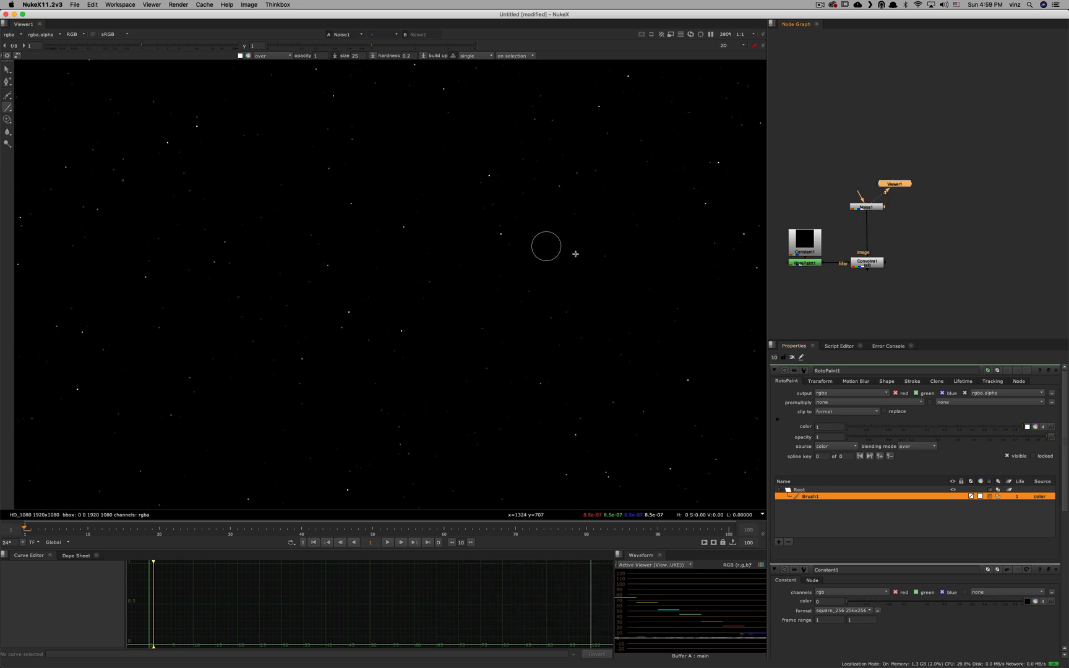
key(1)
alt+drag(613, 322, 477, 298)
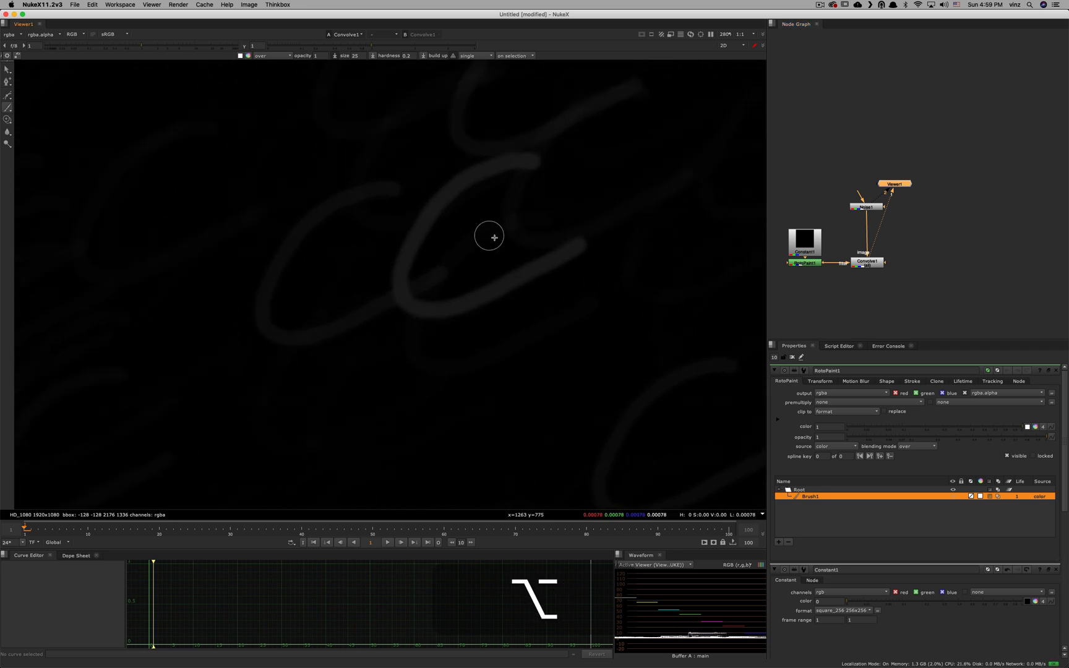
key(1)
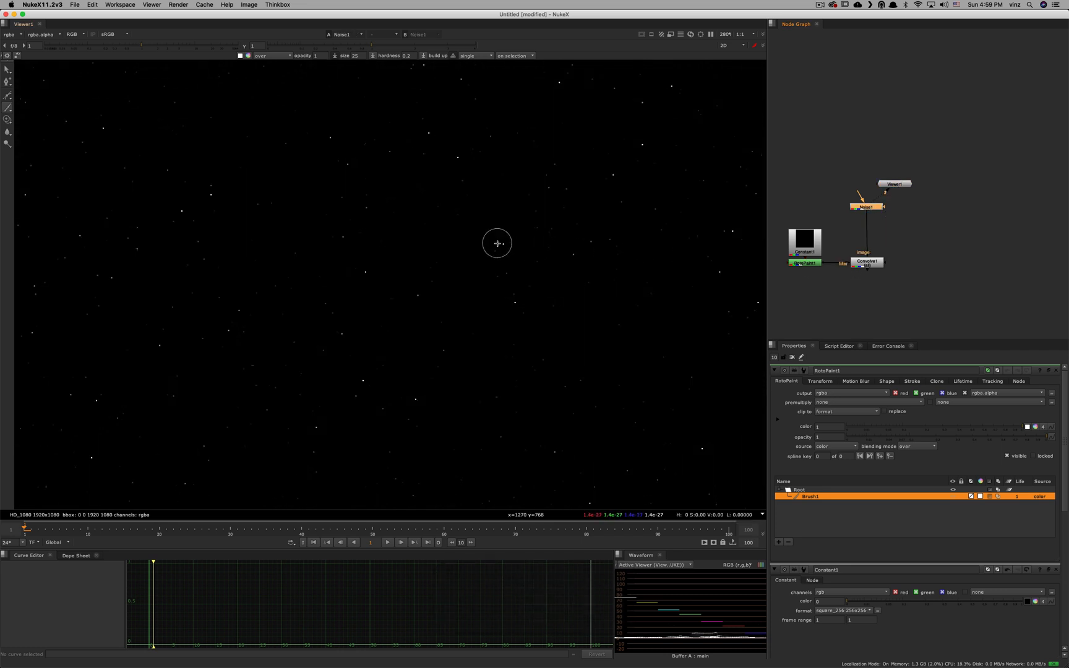
Step: Insert a Reformat node between RotoPaint and Convolve and set its type to "to box"
key(q)
key(Tab)
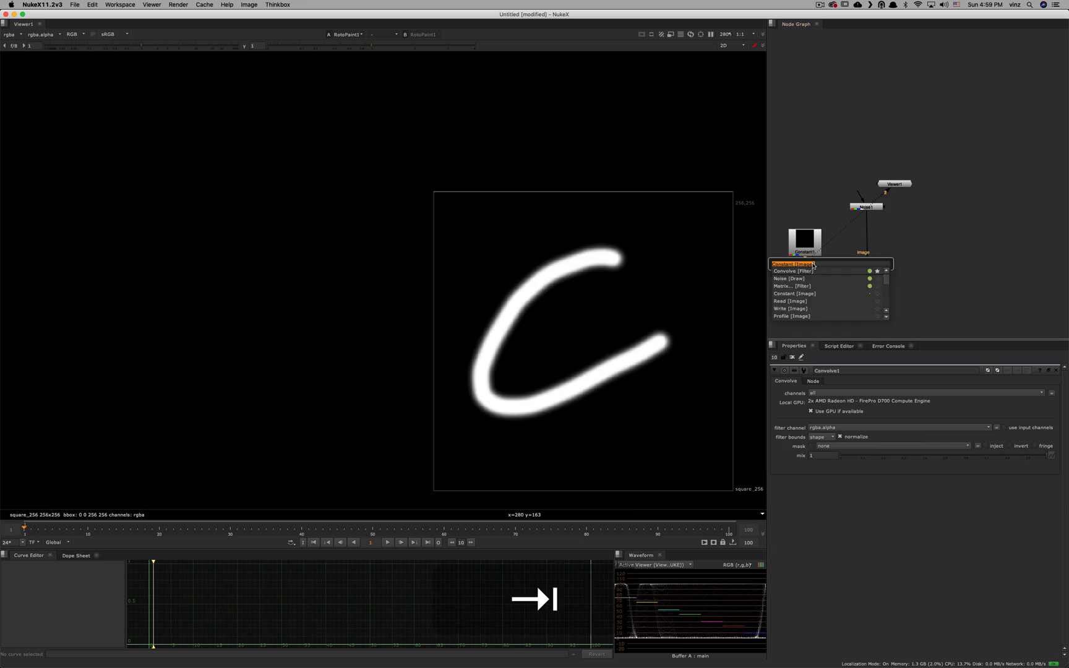
text(ref)
key(Down)
key(Return)
click(821, 393)
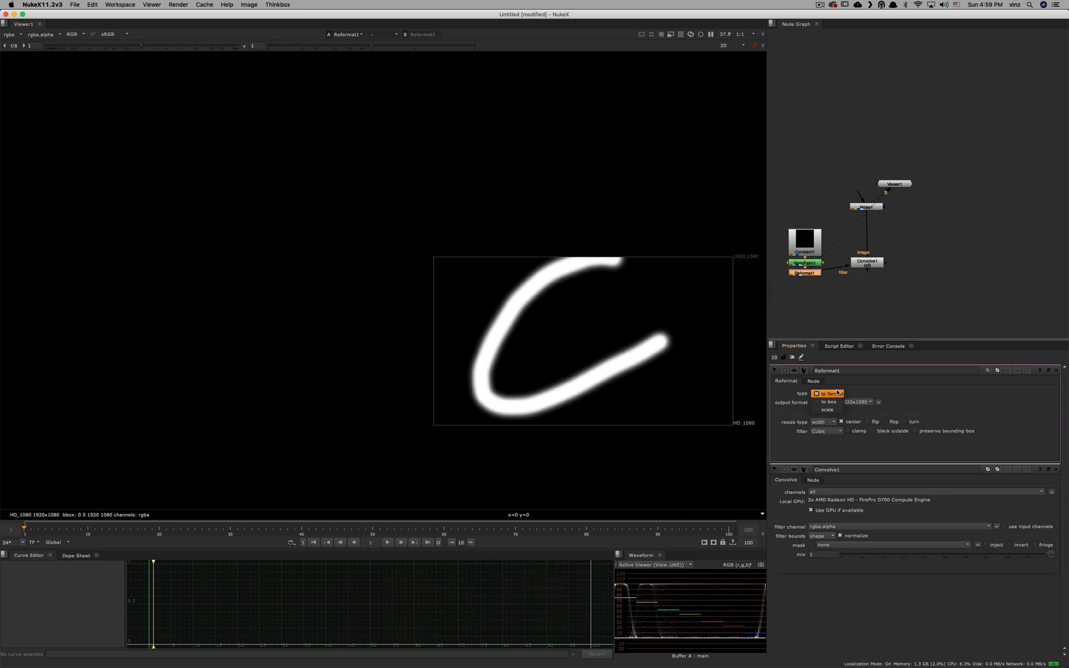
click(824, 402)
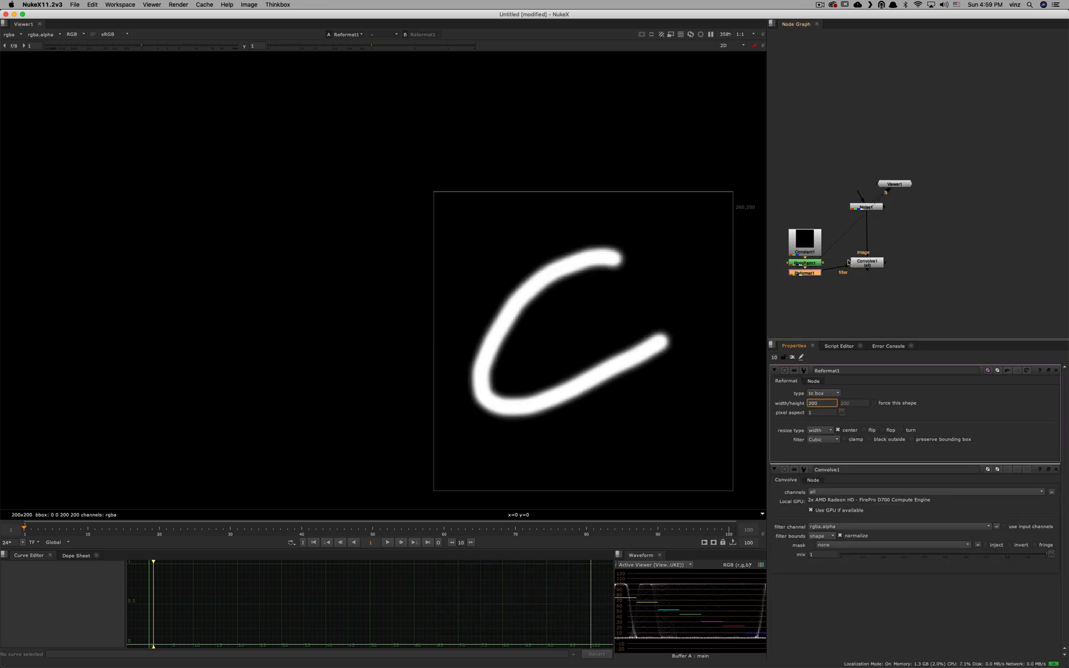
Step: Align the Convolve node level with the Reformat node and view the Reformat output
drag(851, 264, 856, 280)
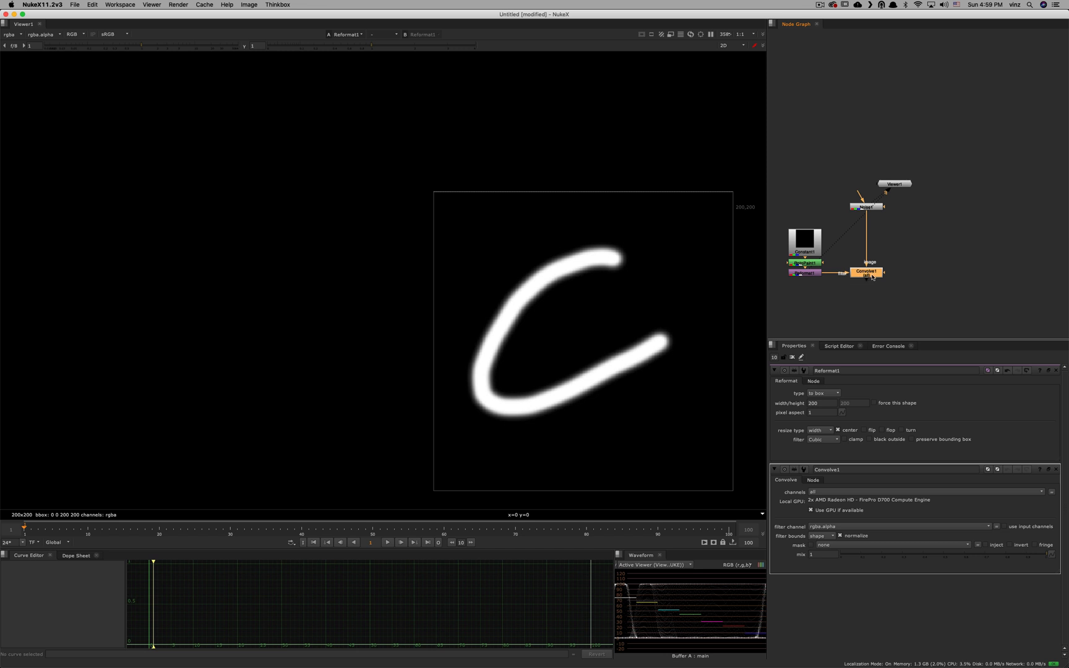
click(807, 273)
key(1)
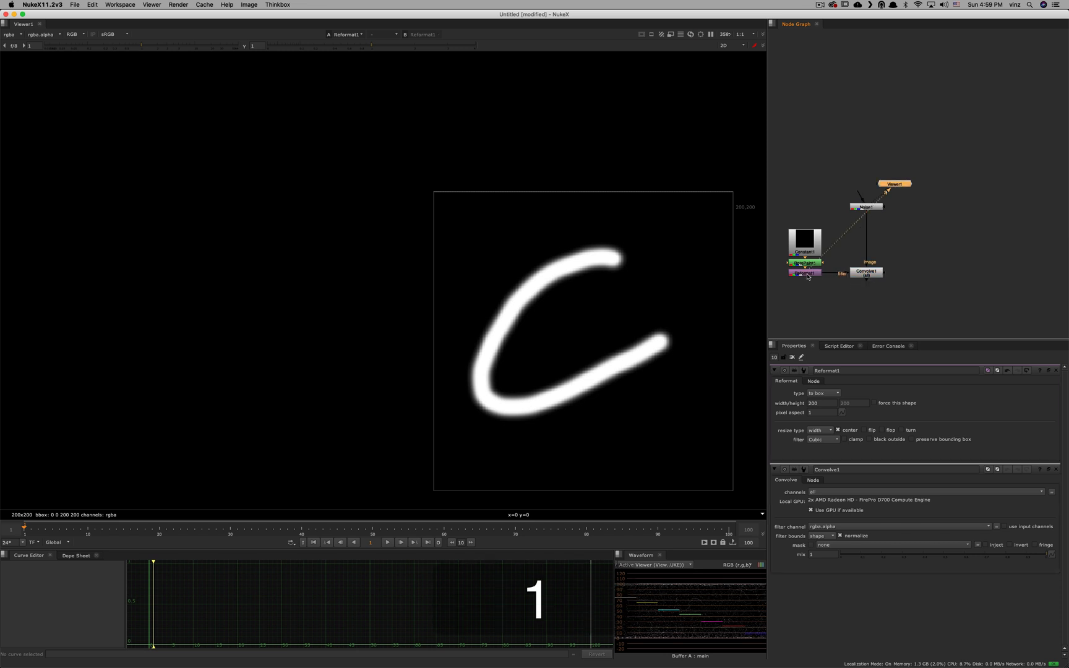
Step: Set the Reformat type to scale with a scale of 0.2, and view the Convolve output
click(826, 394)
click(819, 404)
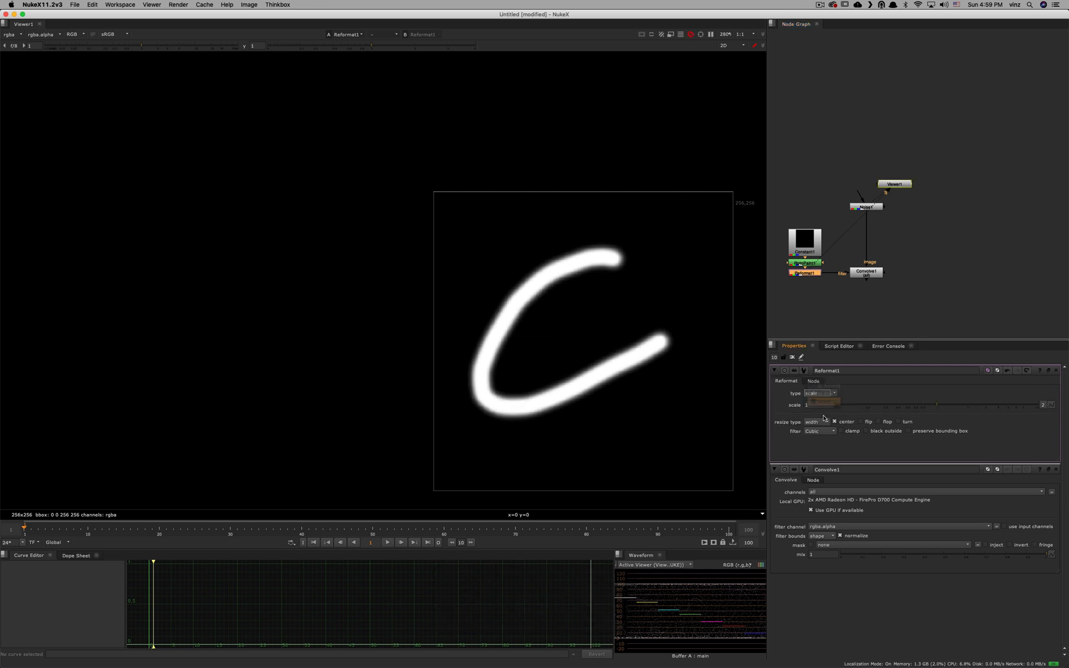
text(0.2)
key(Return)
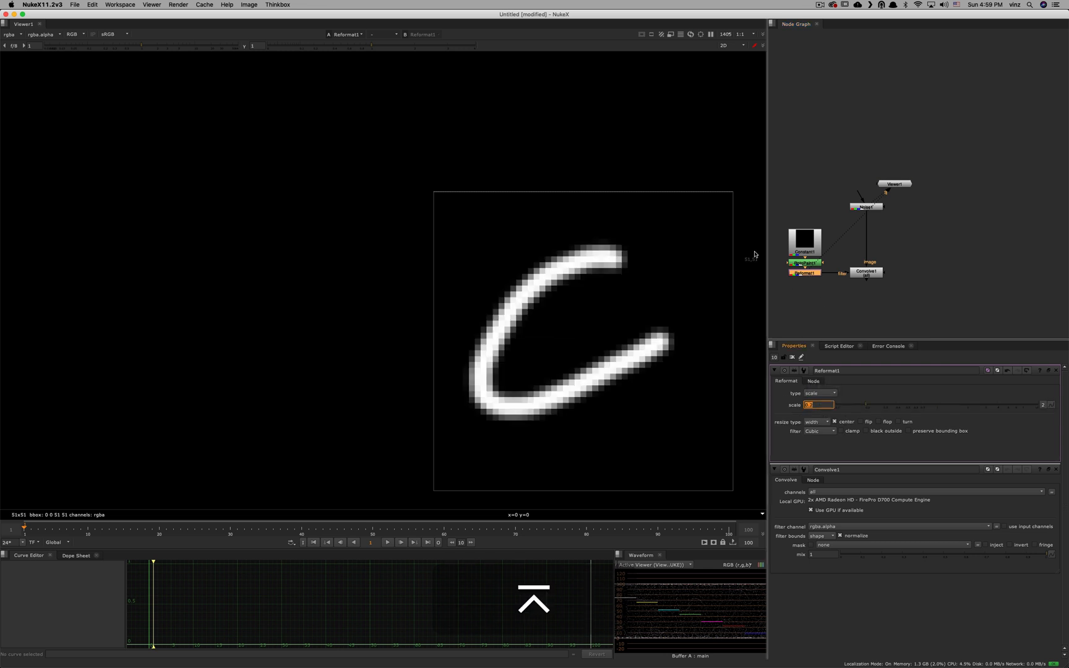
key(alt+1)
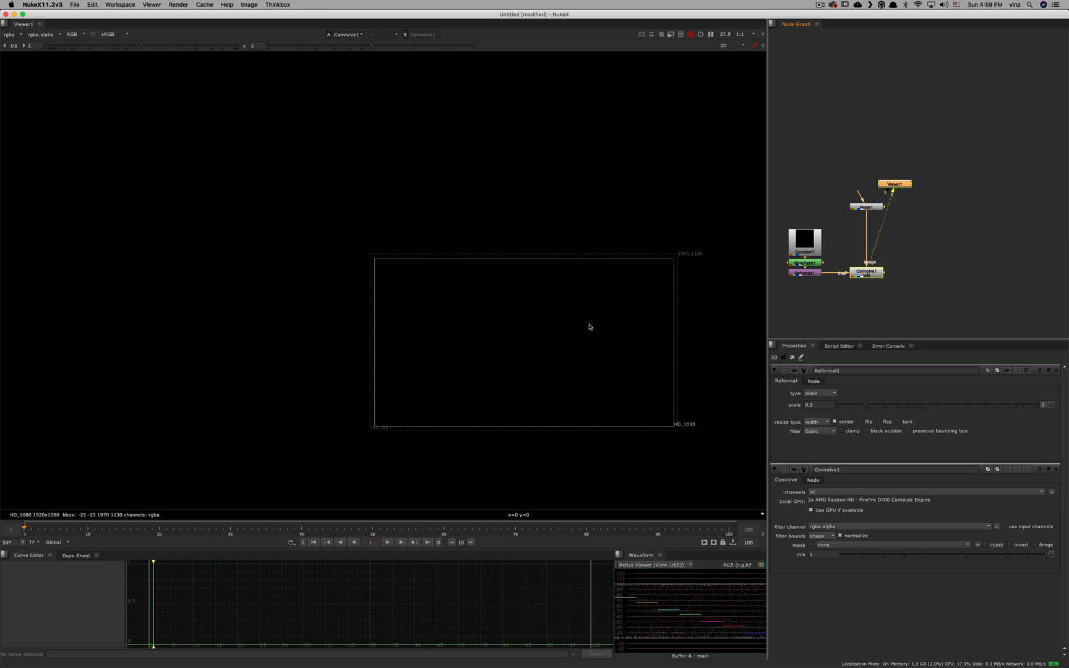
Step: Compare the Noise pixels with the Convolve output, and view the painted RotoPaint stroke used as the filter
scroll(589, 325, up, 5)
key(1)
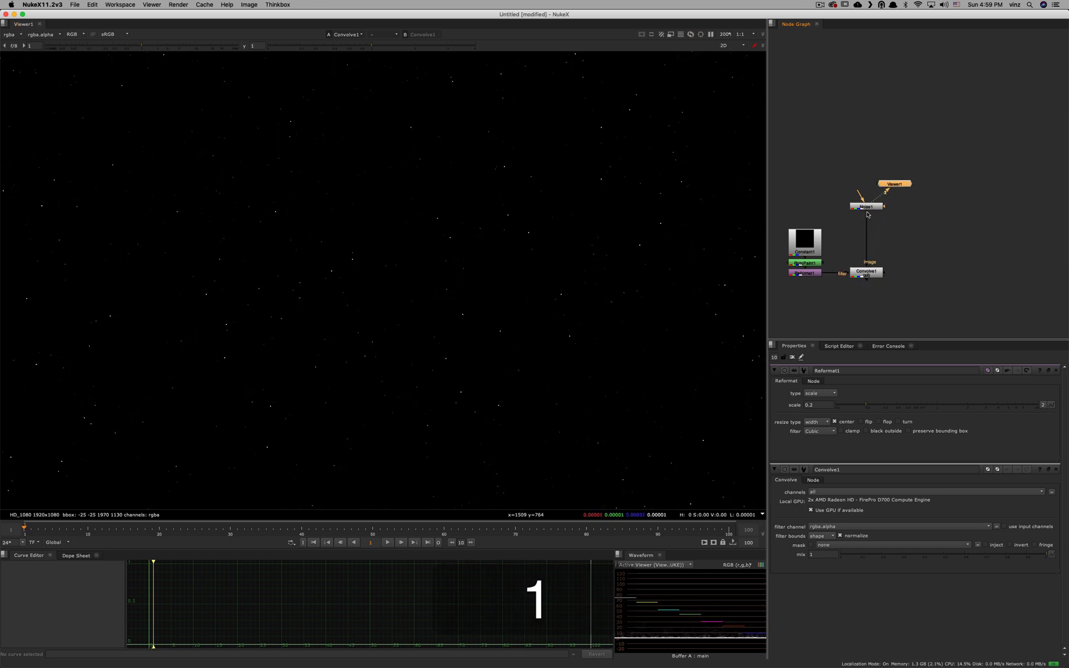
scroll(542, 296, up, 3)
scroll(547, 289, down, 1)
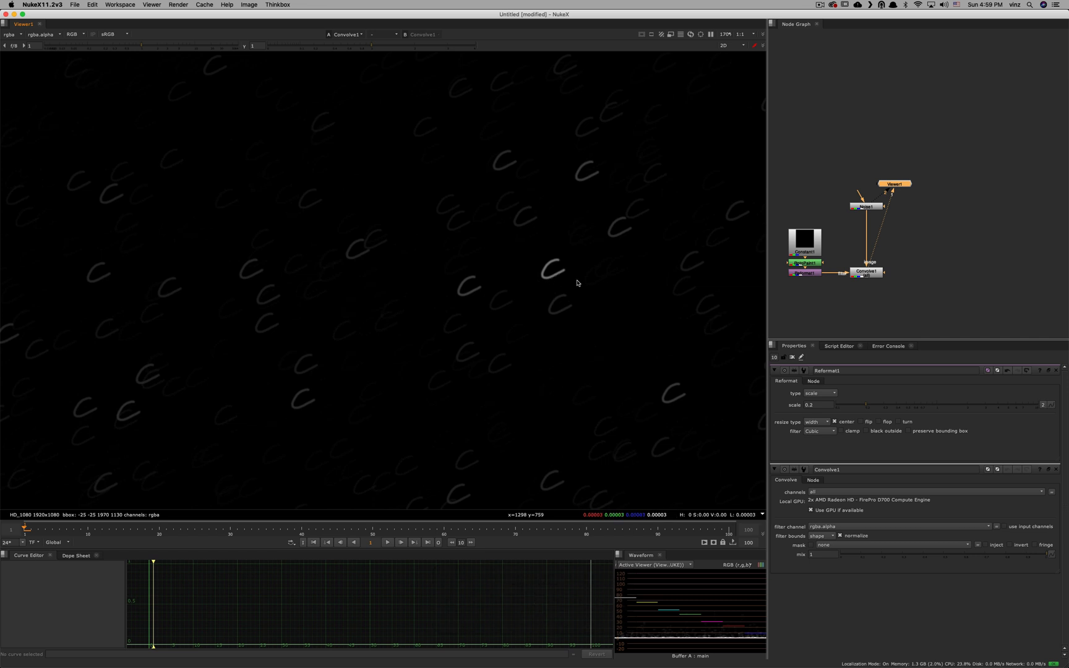
click(818, 262)
key(1)
scroll(591, 304, down, 3)
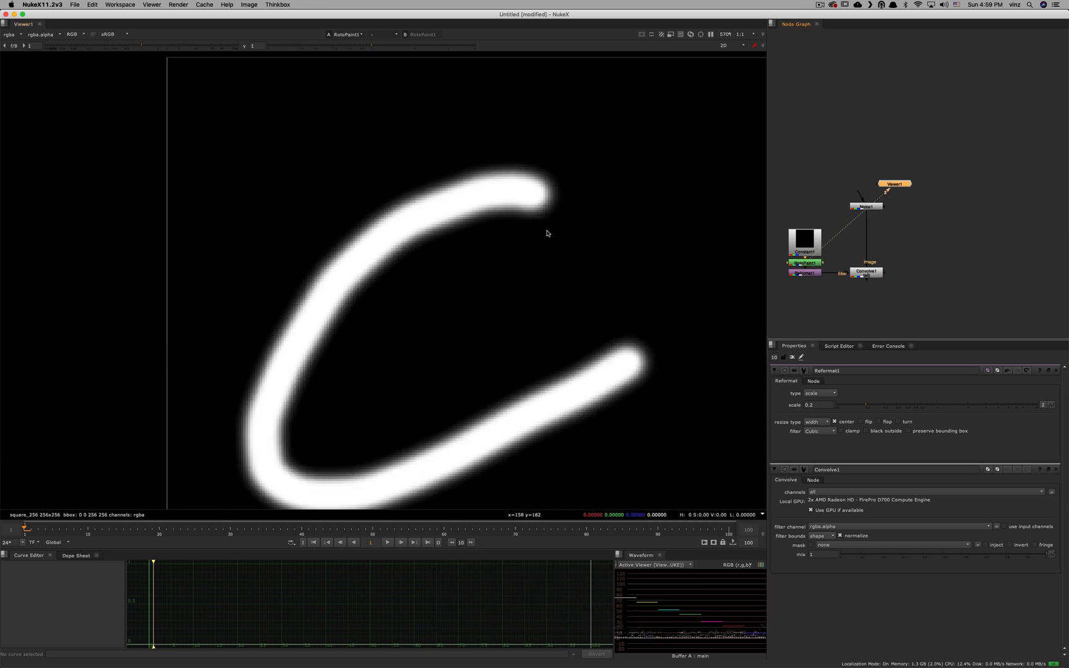
scroll(530, 382, down, 2)
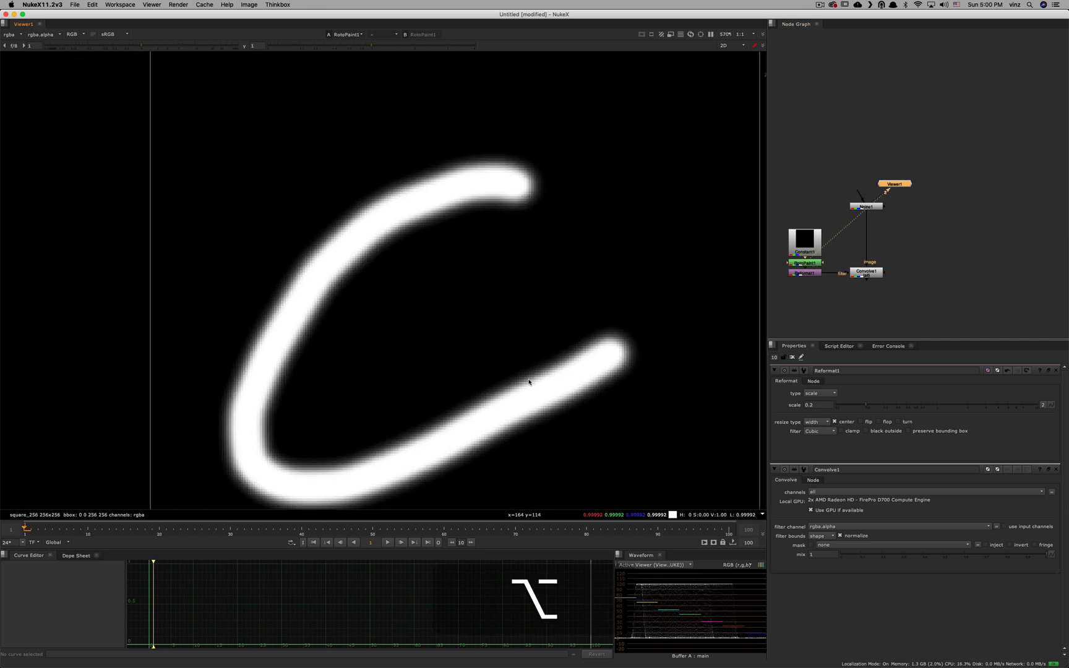
Step: Switch to Chrome, examine the kernel table on the Wikipedia image-processing page, and return to Nuke
key(super+Tab)
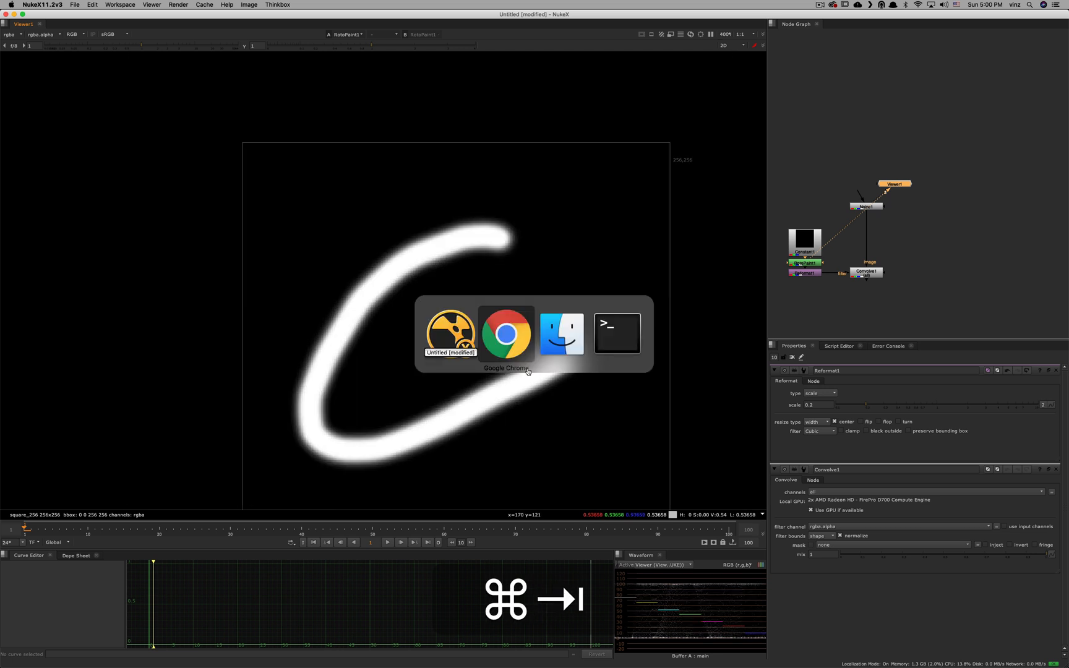
click(499, 344)
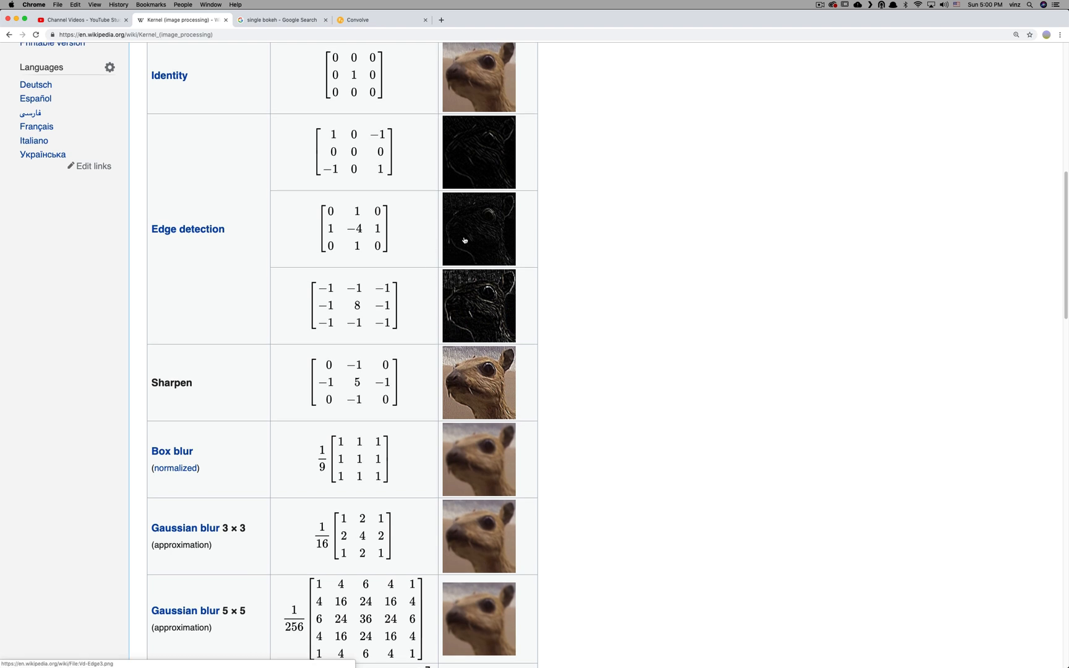
scroll(488, 315, down, 2)
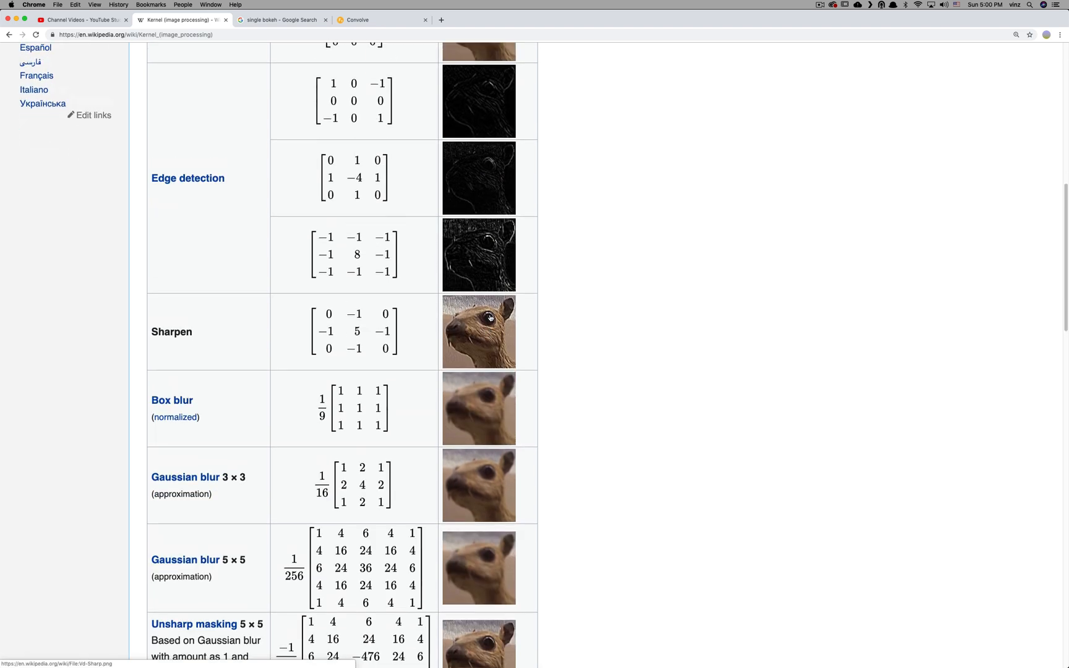
scroll(488, 315, up, 2)
key(super+Tab)
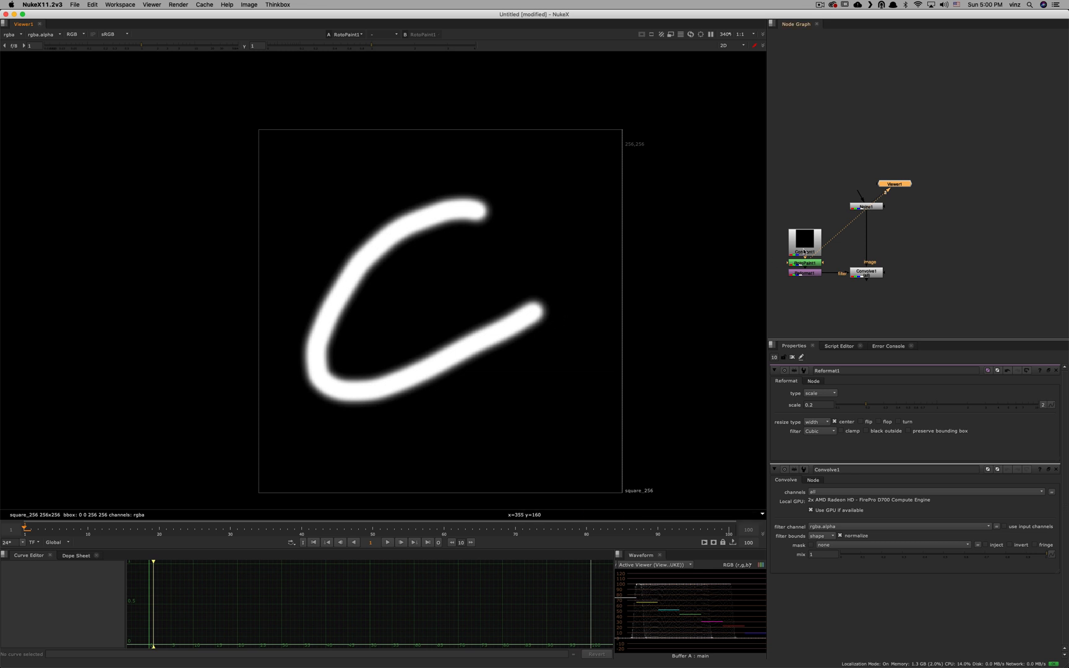
Step: Add a Defocus node beside Convolve, connect its input to the Noise node, and view its output
drag(804, 252, 804, 245)
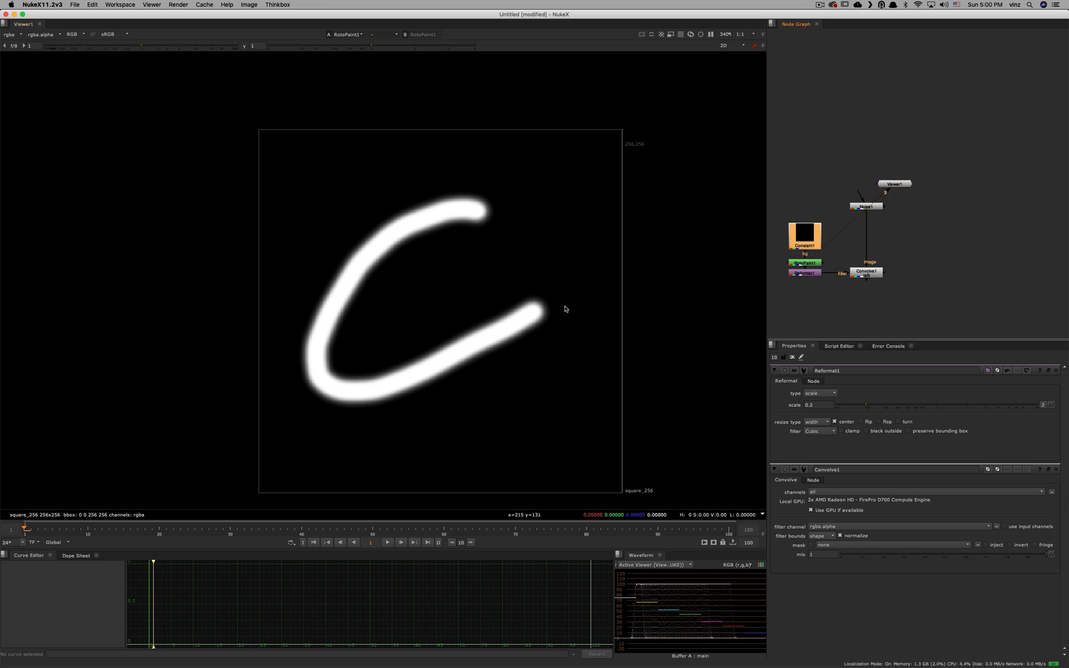
click(915, 289)
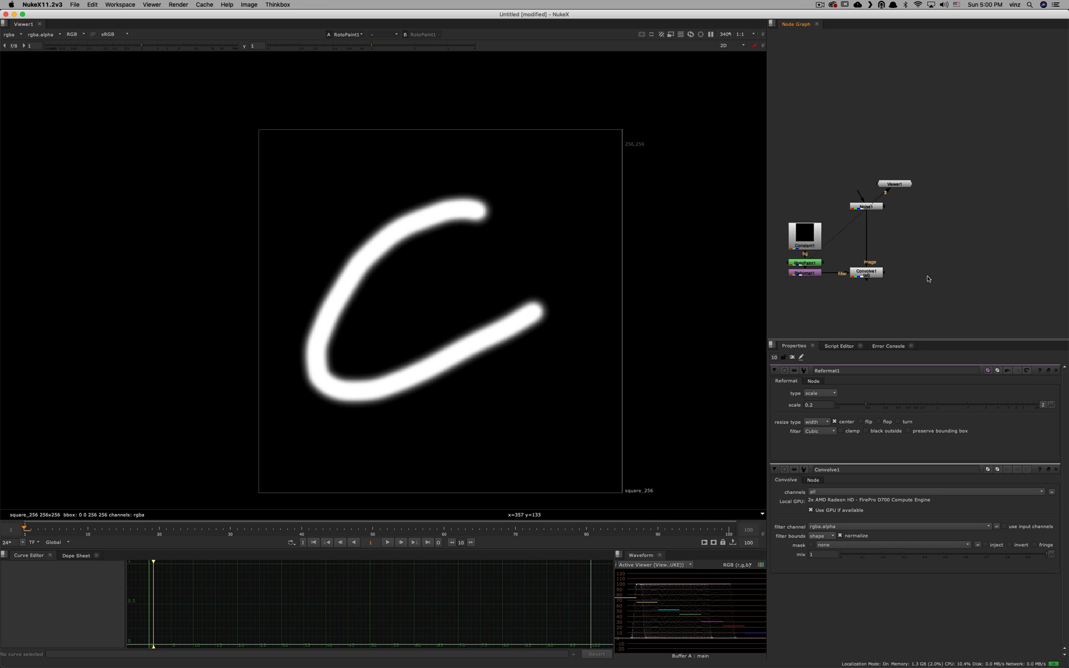
key(Tab)
text(fe)
key(Return)
key(1)
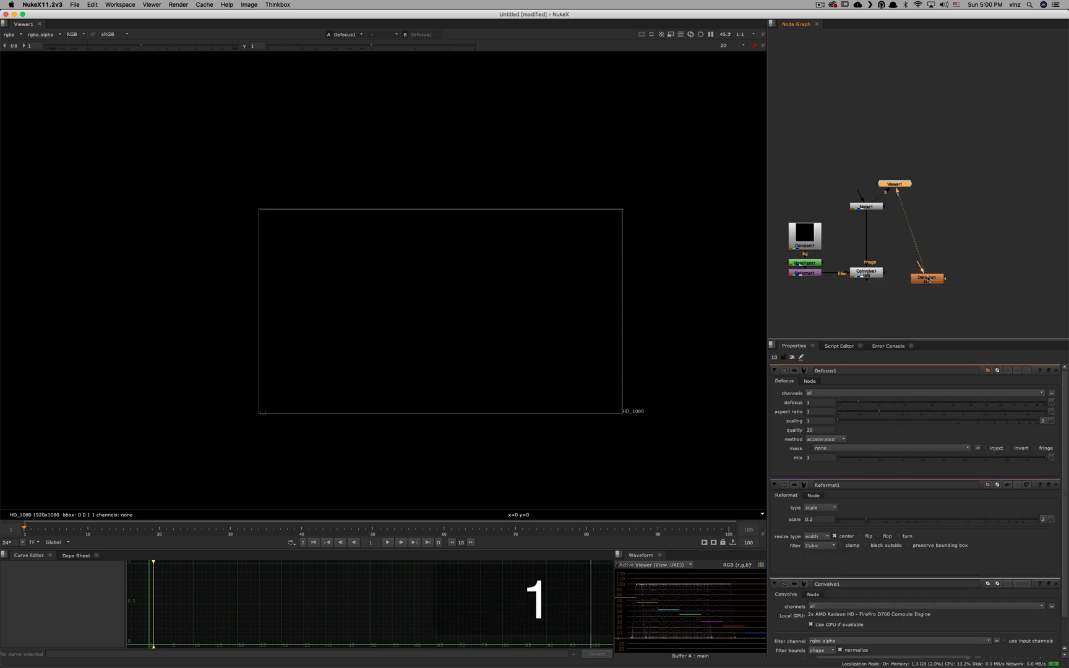
drag(838, 262, 878, 210)
key(1)
click(589, 296)
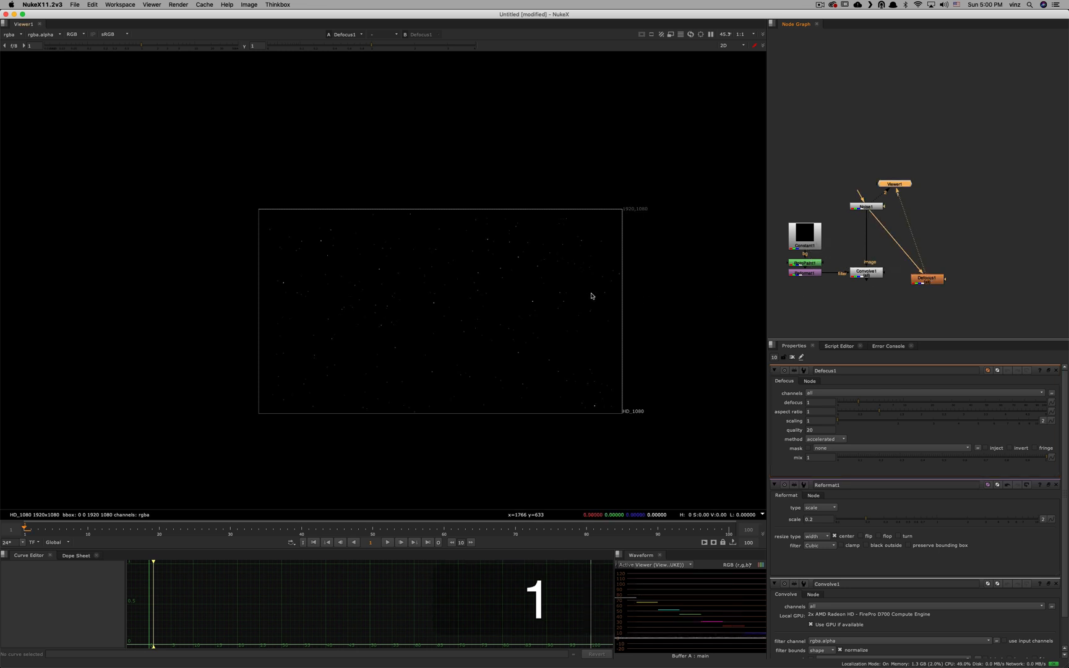
Step: Set the Defocus node's defocus to 12.4, and move the node aside with its input disconnected from Noise
scroll(591, 295, up, 4)
alt+drag(605, 346, 679, 318)
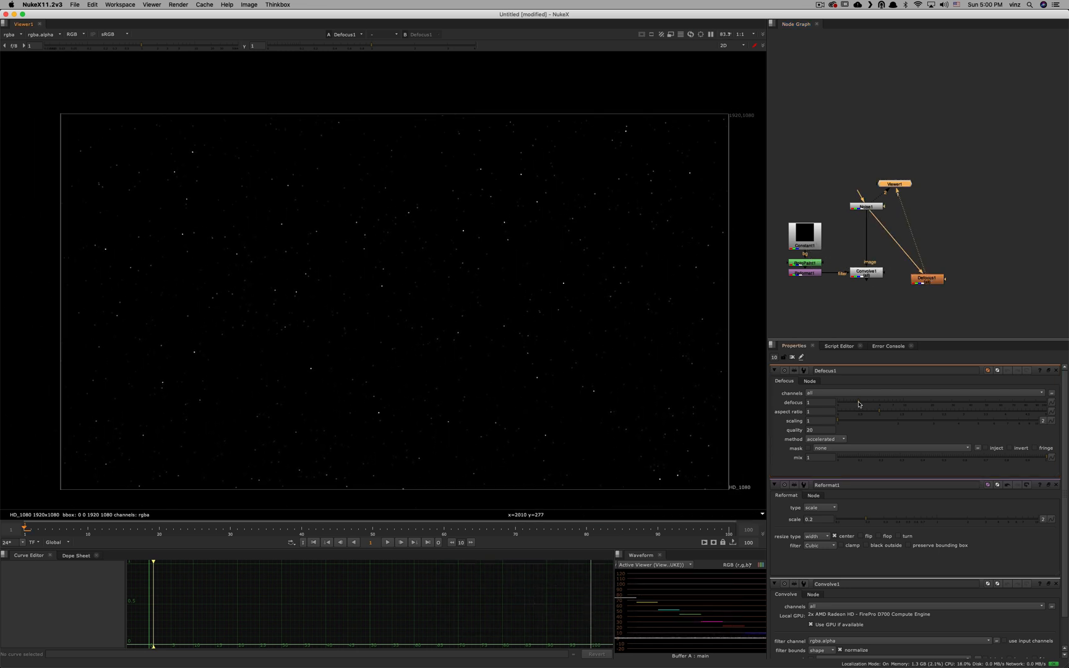
drag(870, 403, 914, 403)
scroll(563, 288, up, 9)
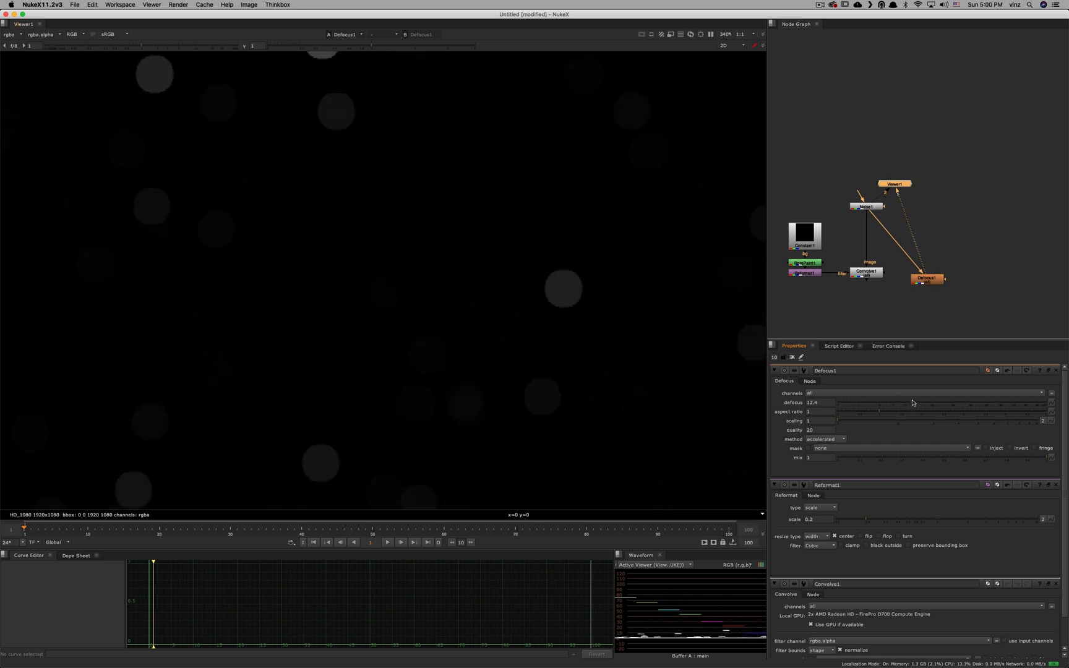
scroll(484, 260, down, 9)
drag(924, 277, 943, 266)
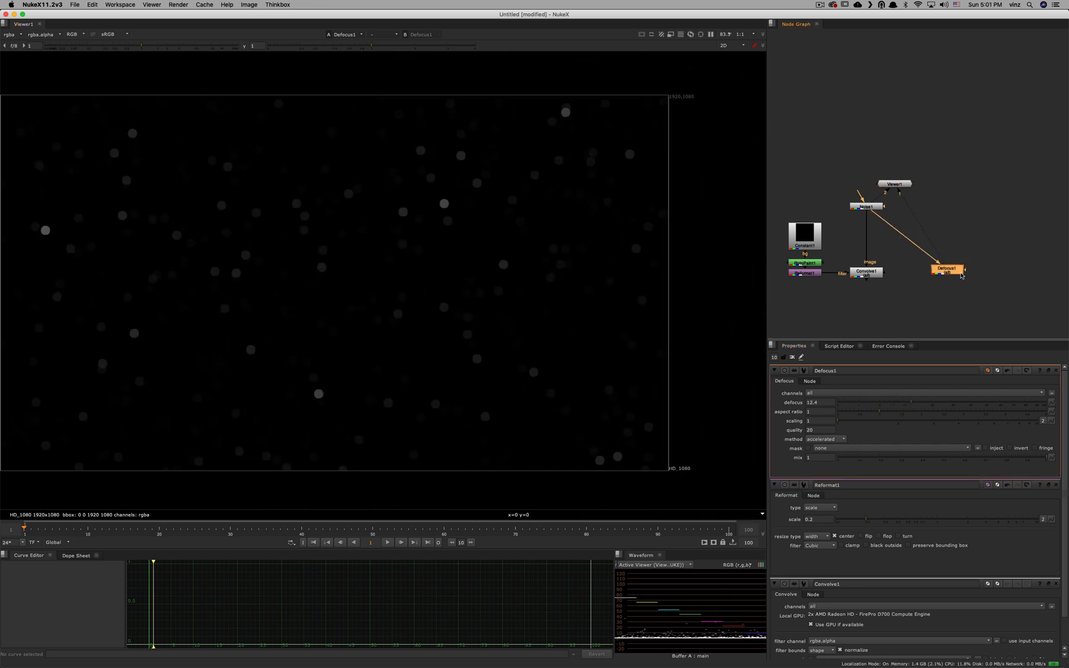
drag(894, 228, 857, 245)
Step: Replace the RotoPaint node below Constant with a new one containing a white circle that nearly fills the 256 x 256 frame
click(808, 263)
key(1)
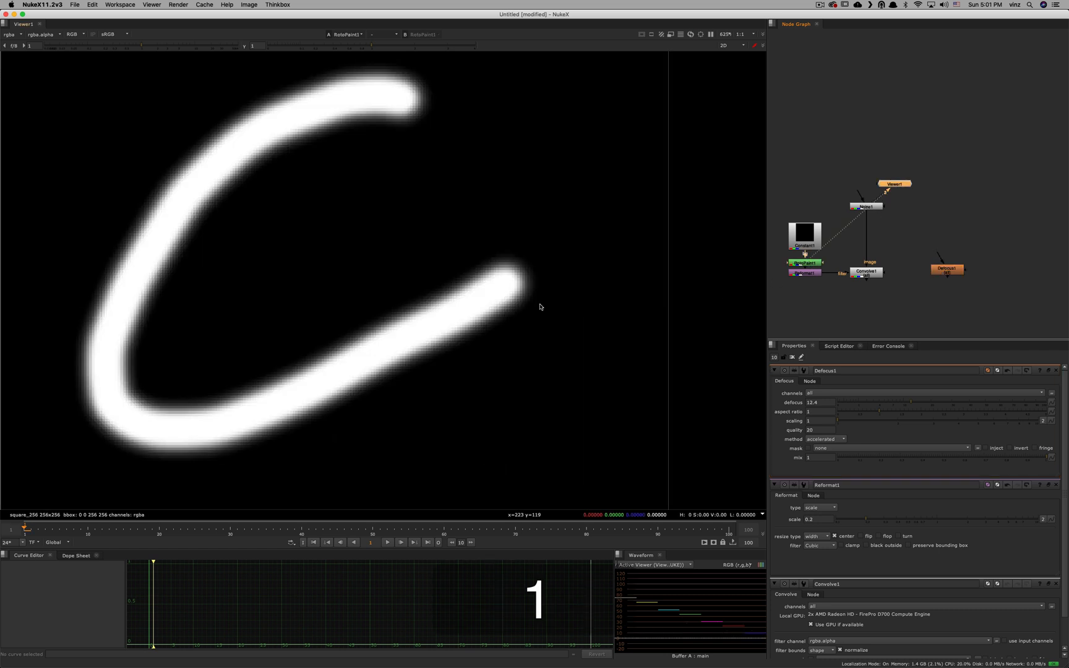
key(BackSpace)
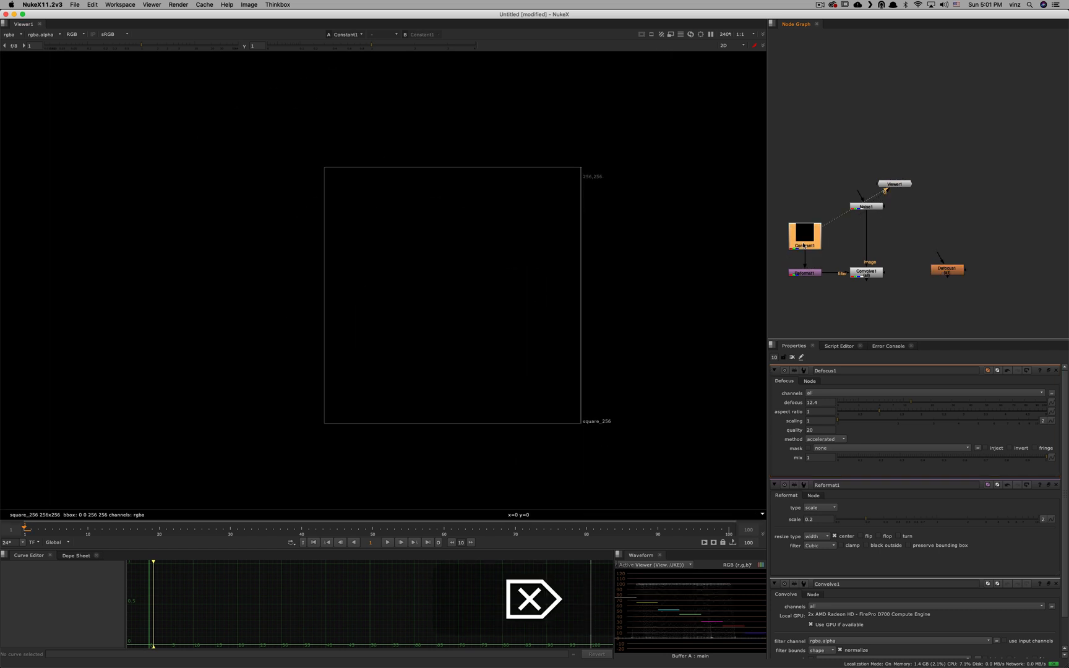
key(p)
drag(8, 95, 38, 120)
drag(328, 172, 569, 410)
Step: Compare the Convolve output with the circular filter image at the Reformat node by alternating between them in the viewer
double_click(866, 272)
key(1)
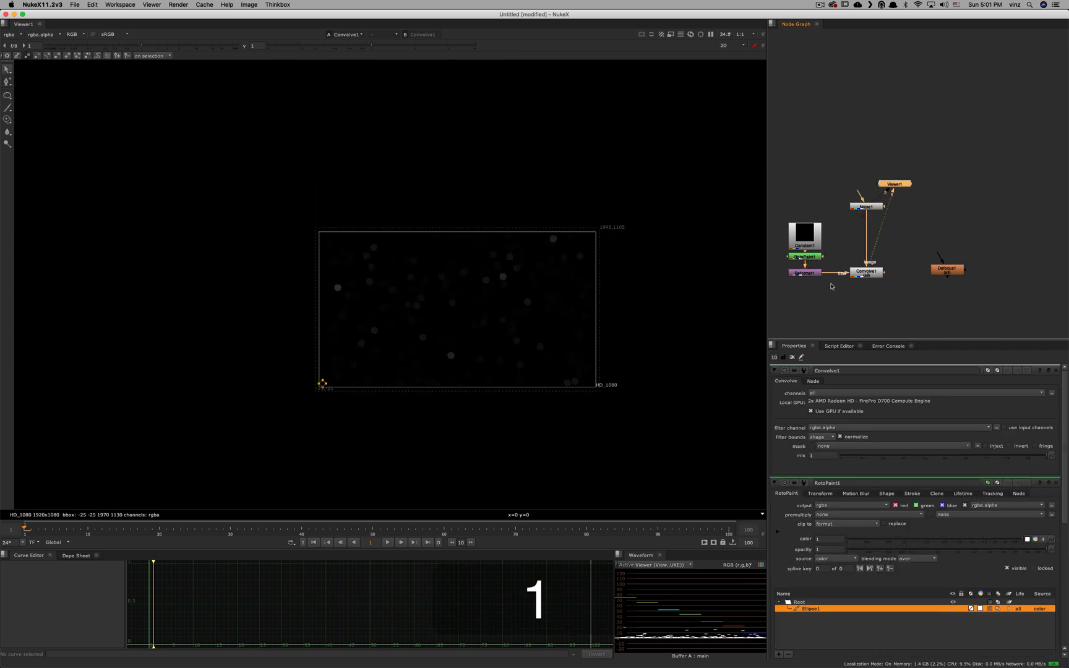
scroll(495, 280, up, 5)
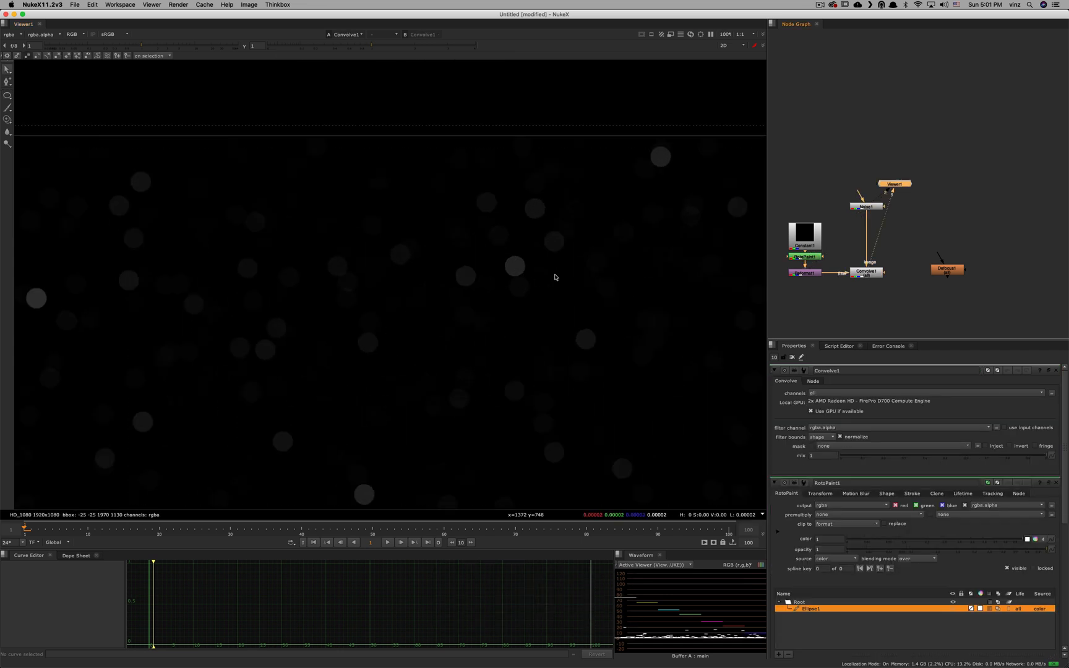
key(1)
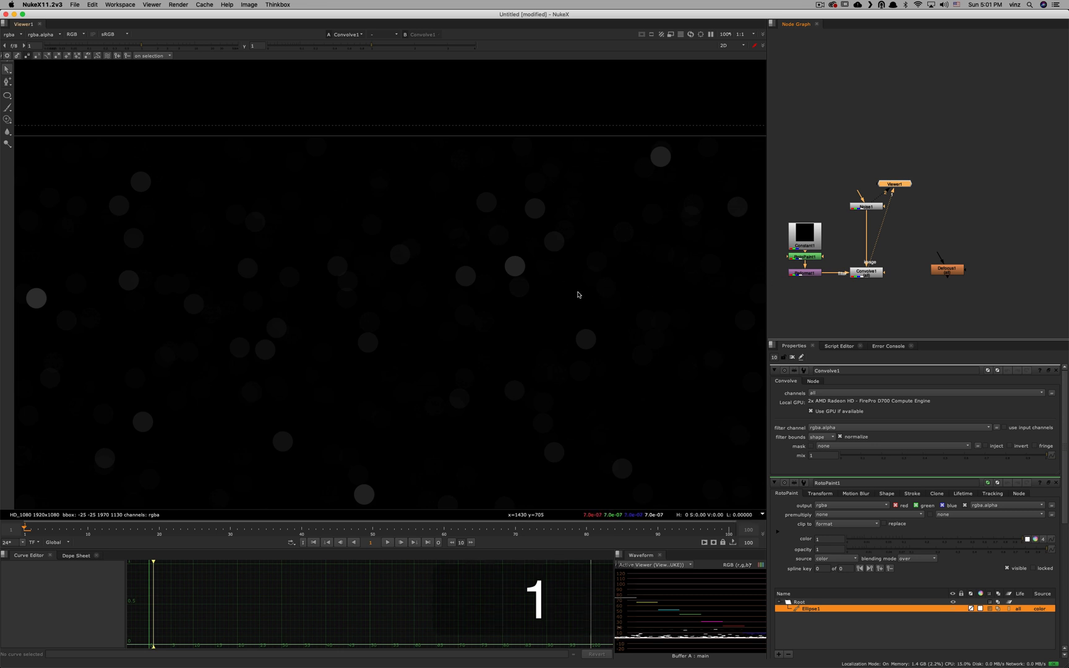
click(805, 273)
key(1)
scroll(525, 288, down, 3)
click(863, 275)
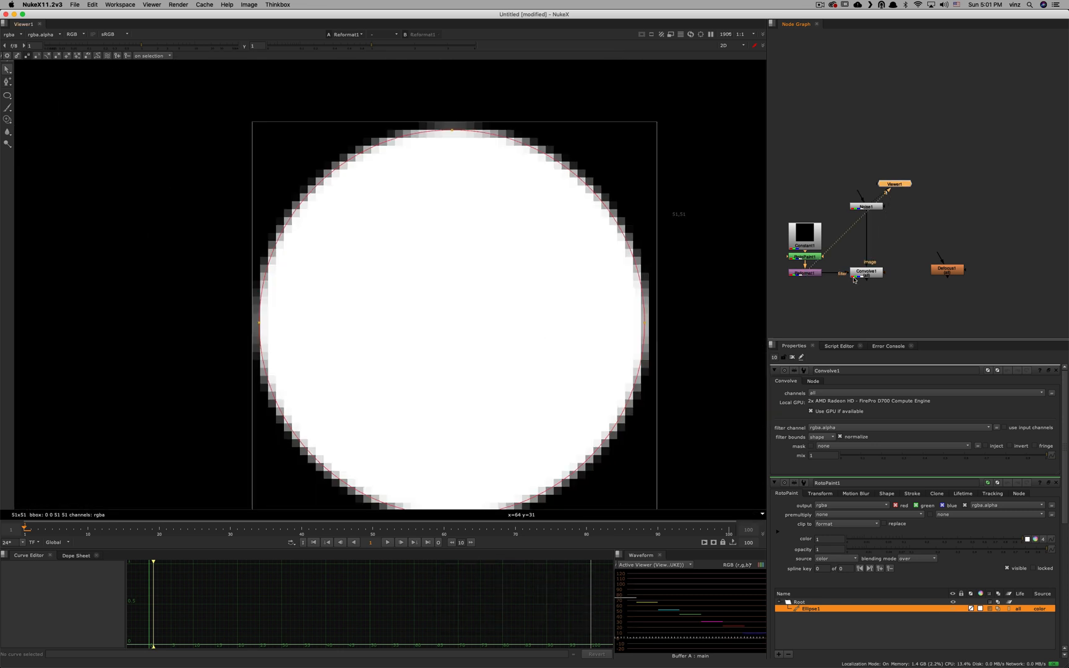
key(1)
scroll(515, 283, up, 1)
alt+drag(524, 298, 542, 270)
scroll(542, 269, up, 3)
scroll(543, 282, down, 3)
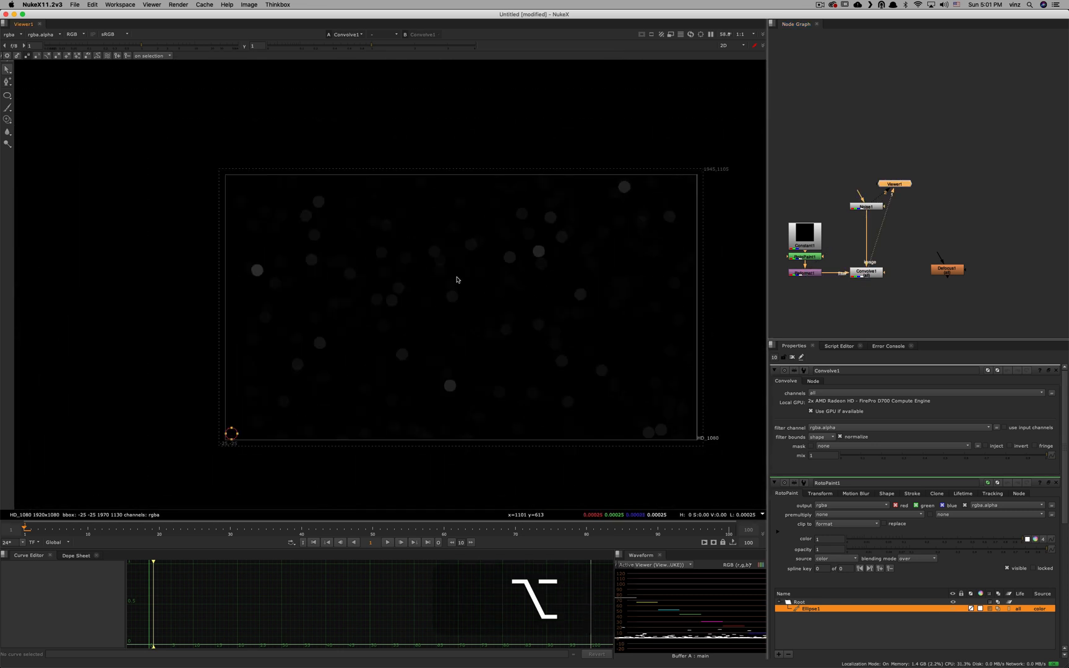
Step: Connect the Defocus node to Noise again and compare its output with the Convolve output and the Reformat filter image
key(1)
click(807, 274)
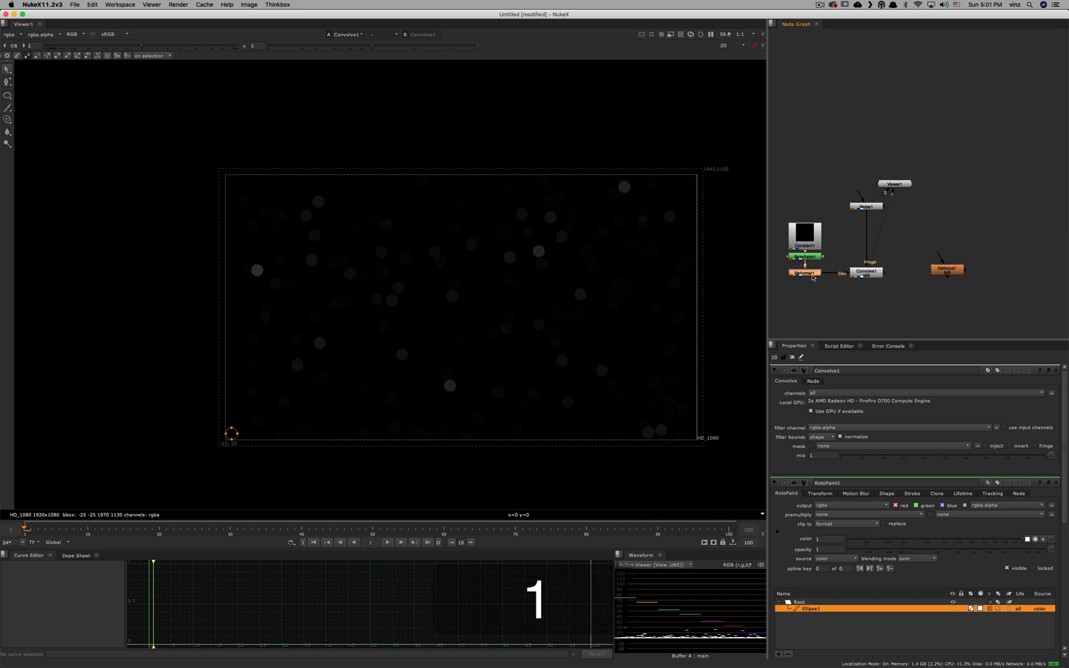
scroll(544, 267, up, 3)
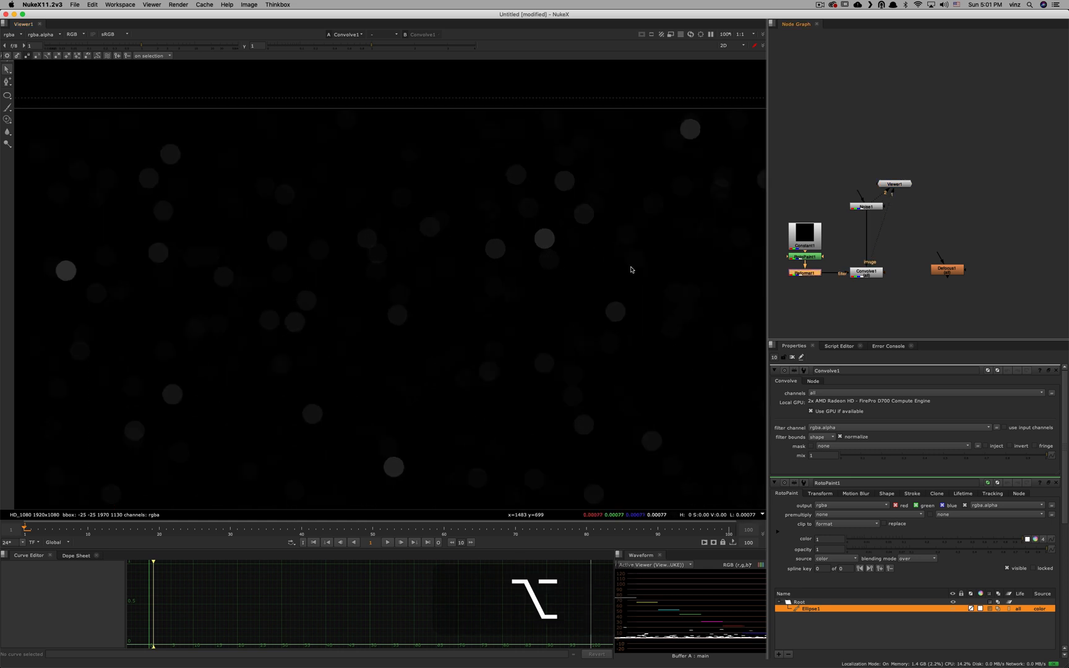
alt+drag(630, 268, 598, 274)
scroll(504, 271, up, 1)
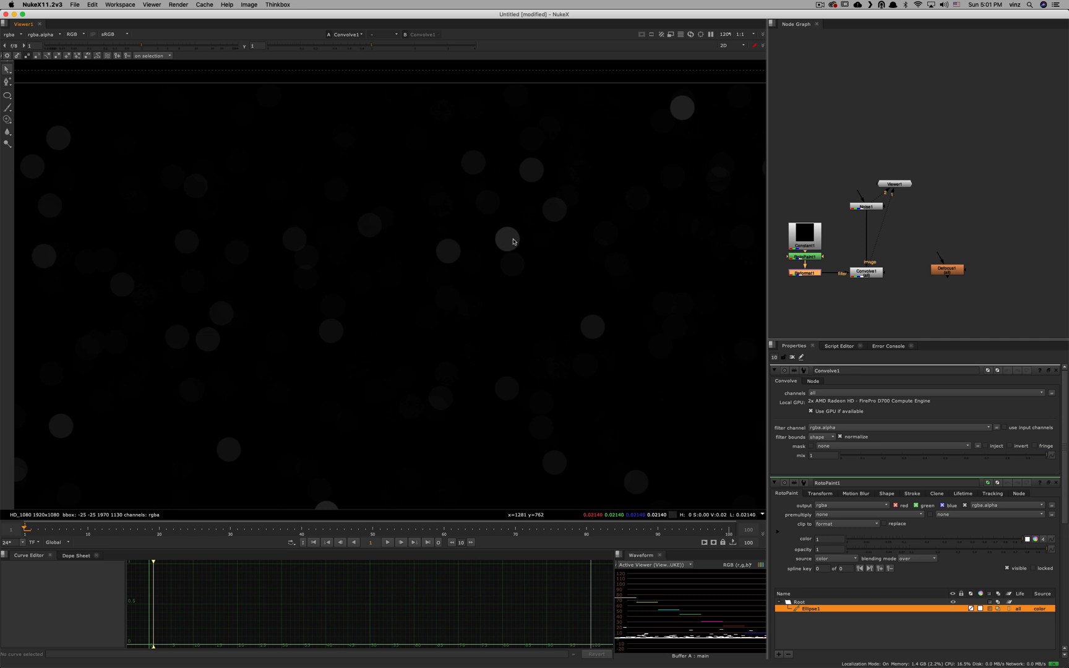
drag(873, 208, 867, 207)
key(1)
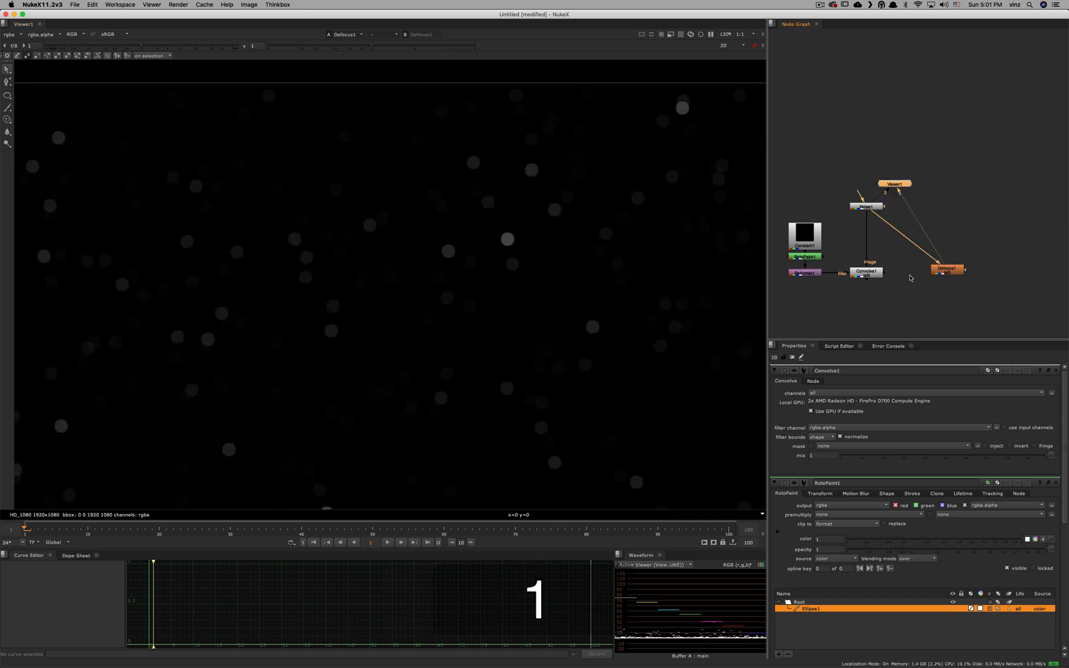
scroll(532, 256, up, 3)
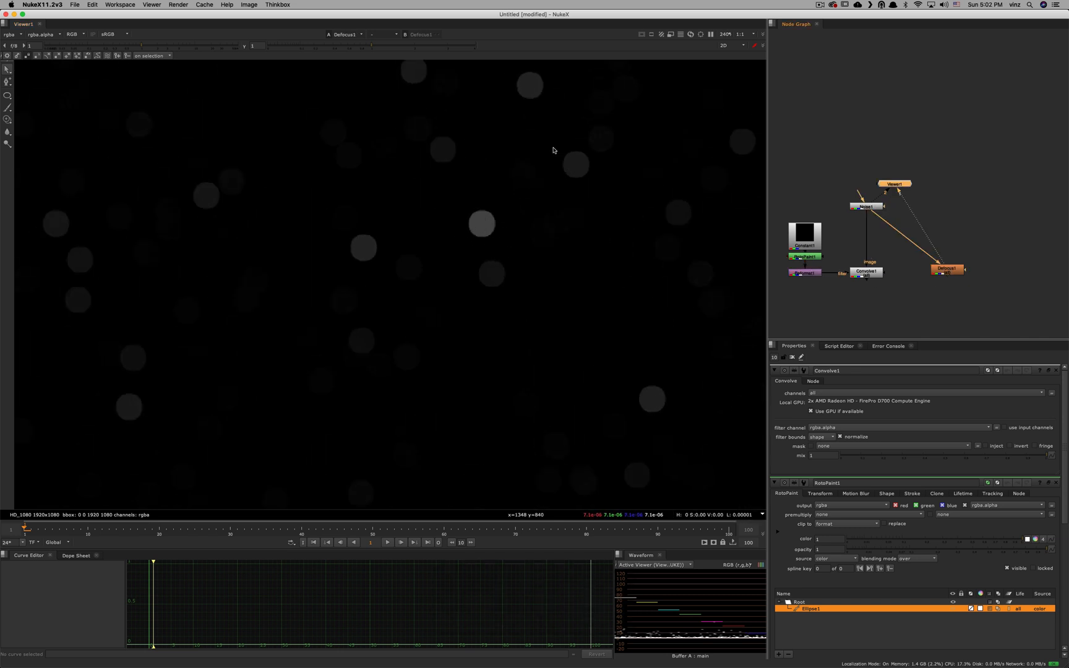
key(1)
scroll(571, 286, down, 10)
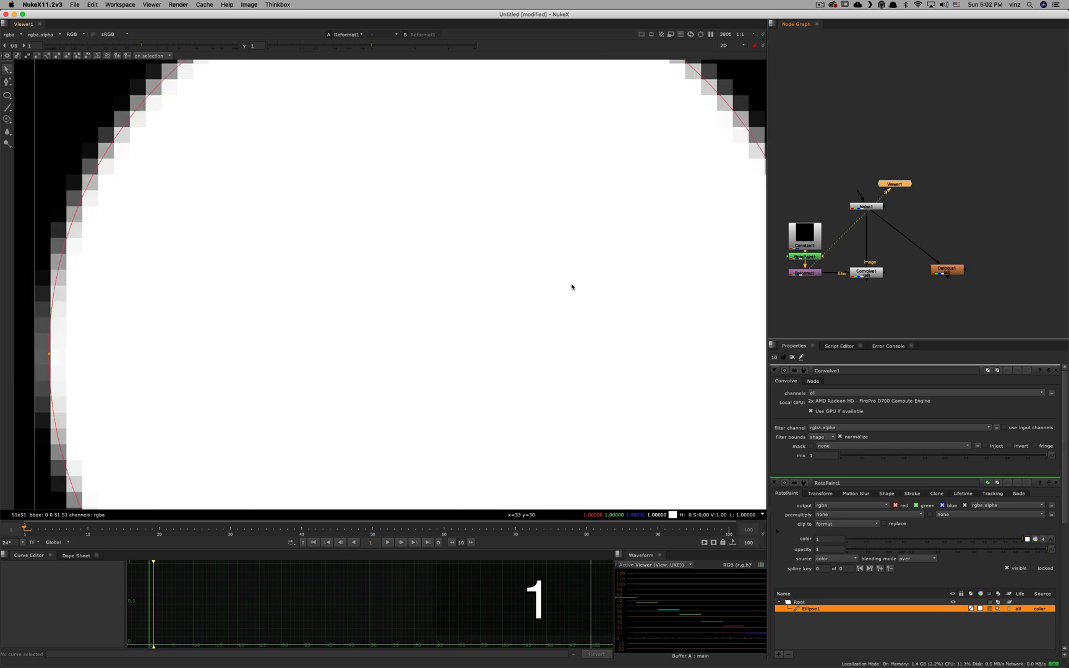
alt+drag(582, 308, 554, 300)
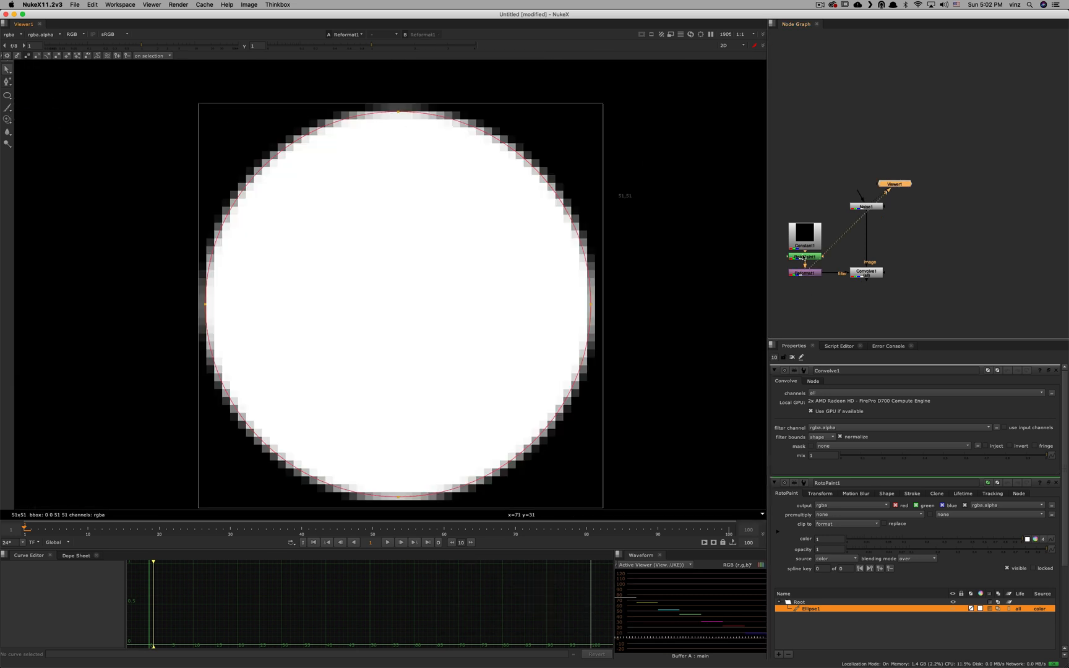
Step: Branch a second Noise node off RotoPaint, enable replace, and lower its x/ysize to below 10
mouse_move(807, 257)
super+mouse_down()
mouse_move(805, 231)
mouse_move(809, 242)
mouse_move(892, 239)
mouse_move(827, 231)
super+mouse_up()
key(Tab)
text(noise)
key(Down)
key(Return)
key(1)
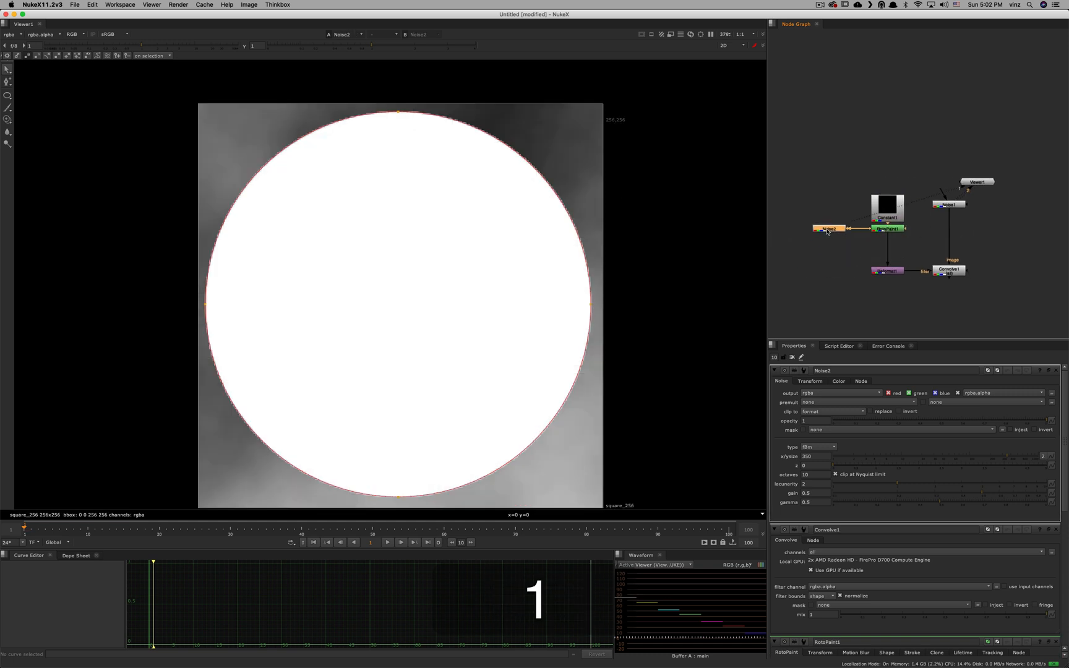
click(870, 412)
click(896, 456)
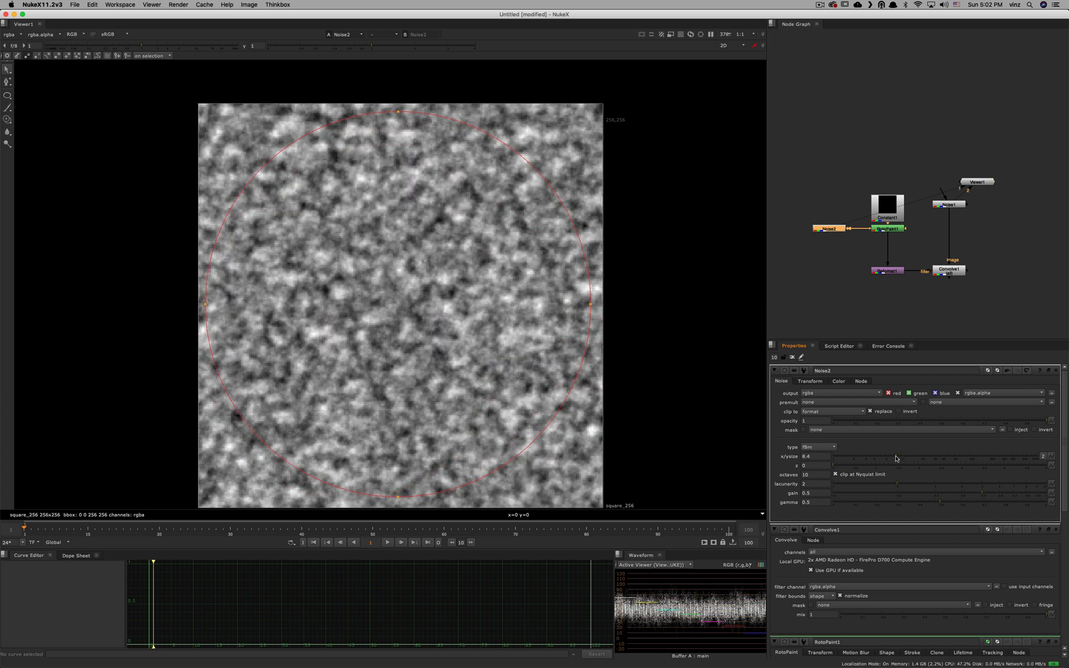
Step: Insert a Merge node between RotoPaint and Reformat, connect its A input to the new Noise node, and set the operation to multiply
click(866, 256)
key(m)
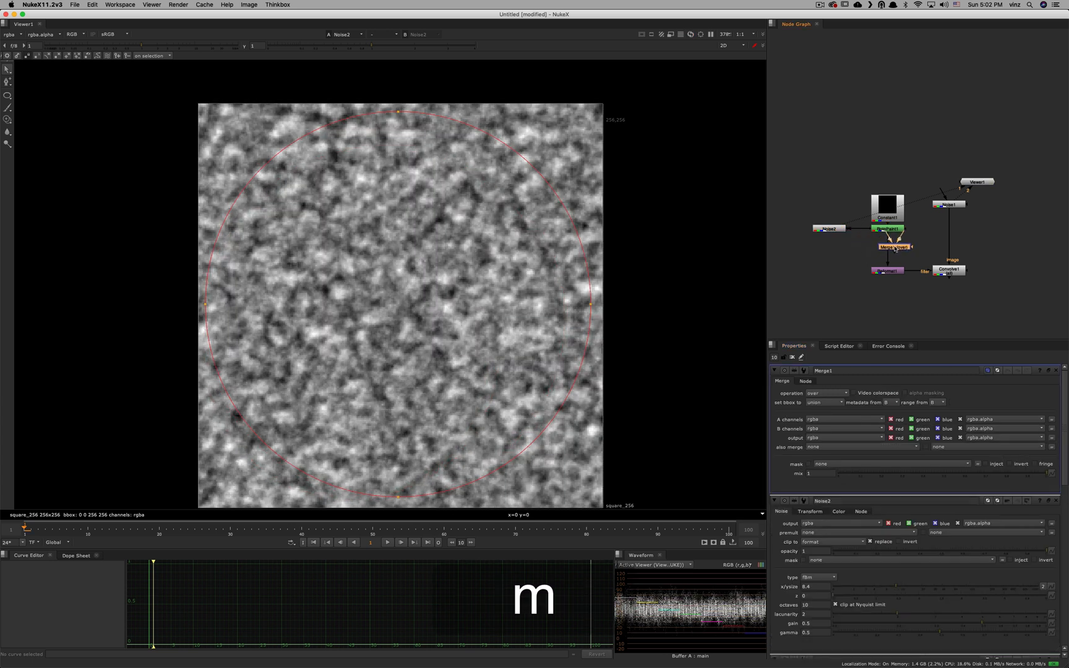
drag(879, 242, 832, 229)
drag(890, 252, 887, 251)
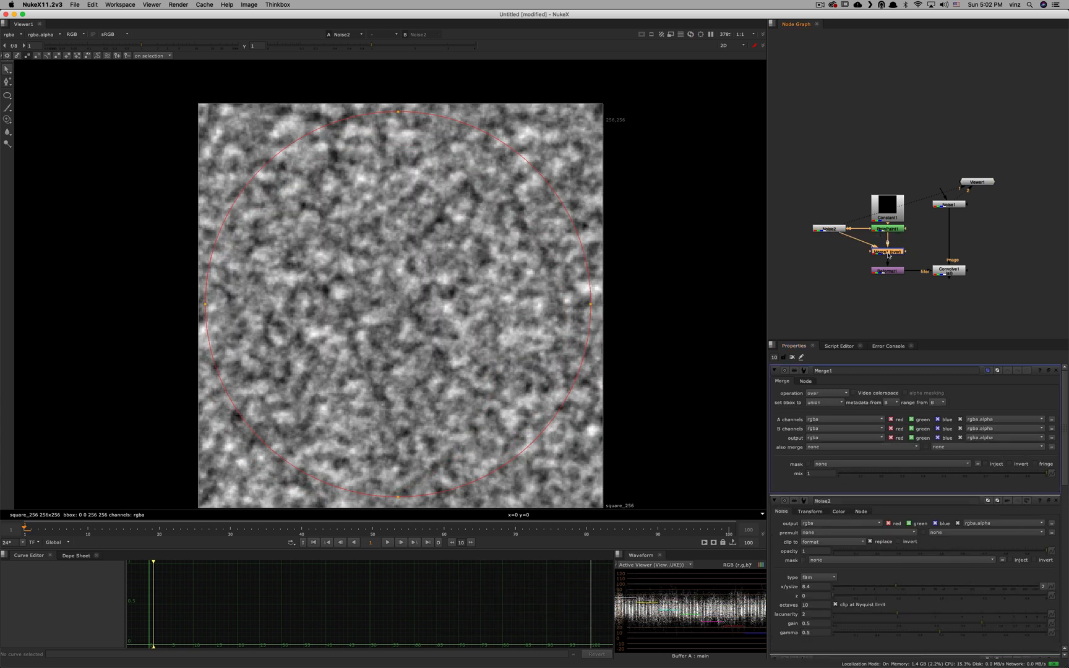
key(1)
click(826, 392)
click(821, 375)
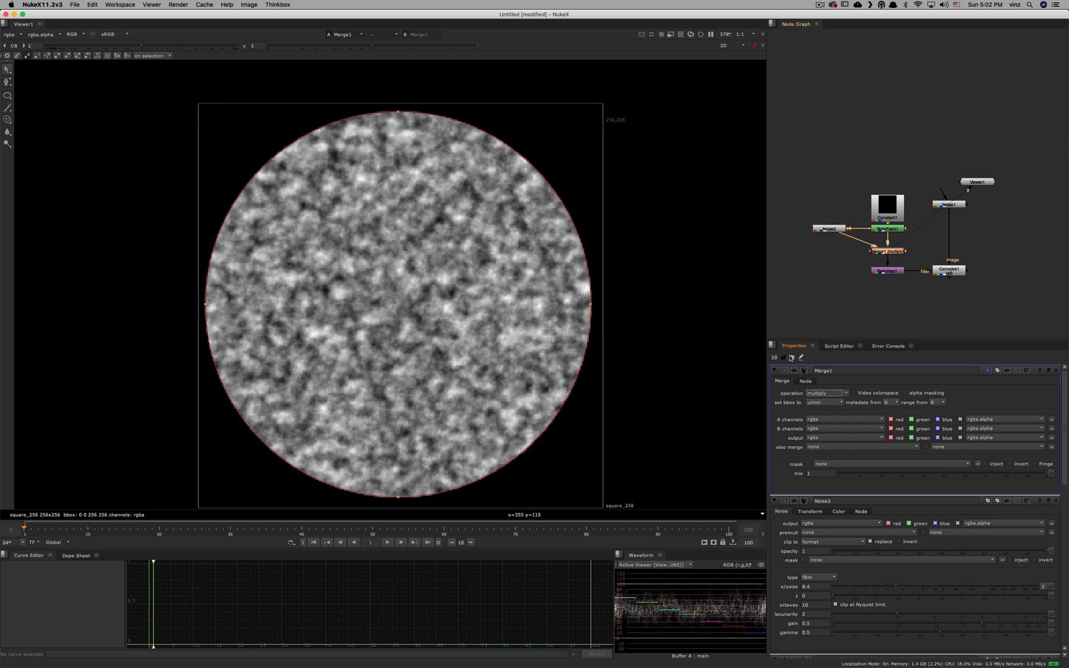
Step: Close all open node properties, reopen only Convolve's, and view the Convolve output
click(792, 356)
double_click(949, 271)
key(1)
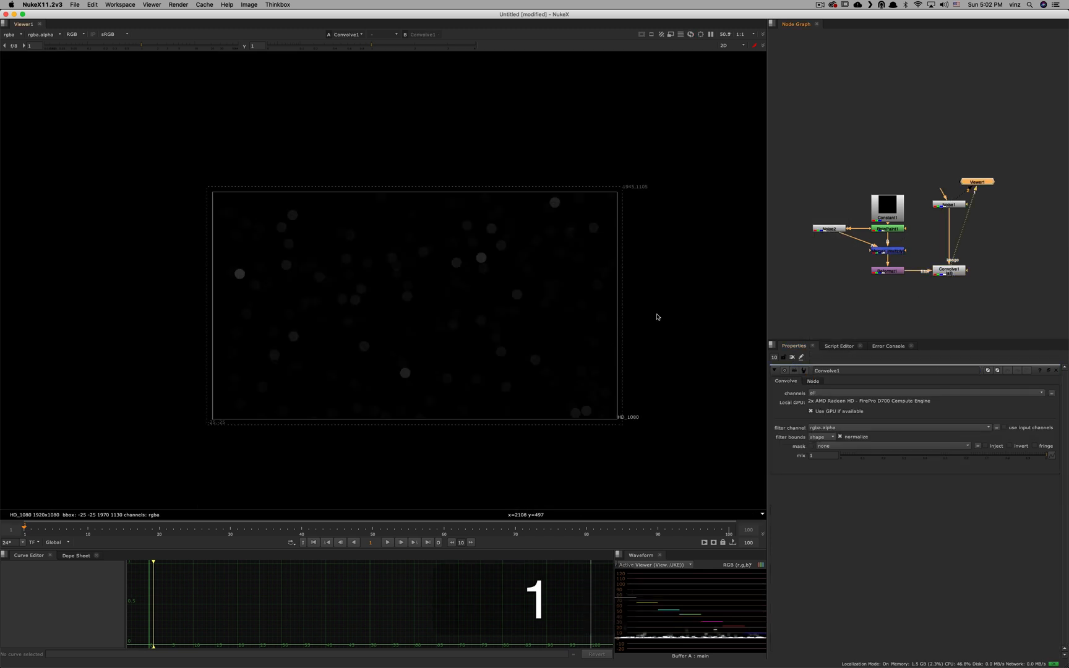
Step: Inspect the noise texture inside the Convolve output's bokeh discs up close, then across the full frame
scroll(489, 255, up, 1)
scroll(486, 266, up, 4)
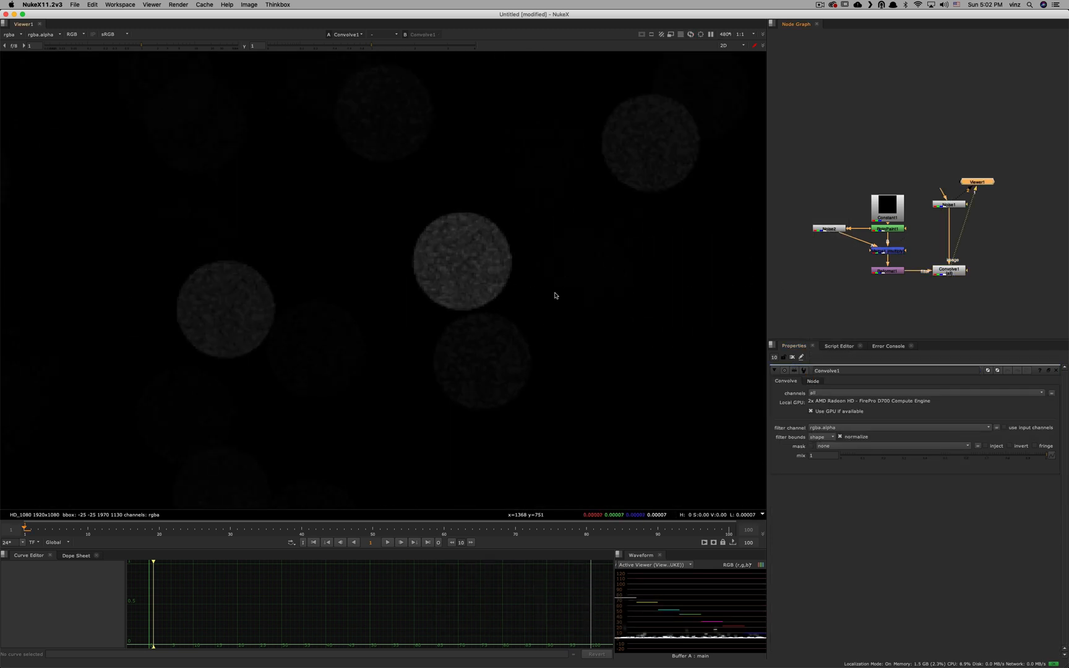
scroll(468, 290, down, 2)
scroll(491, 286, down, 3)
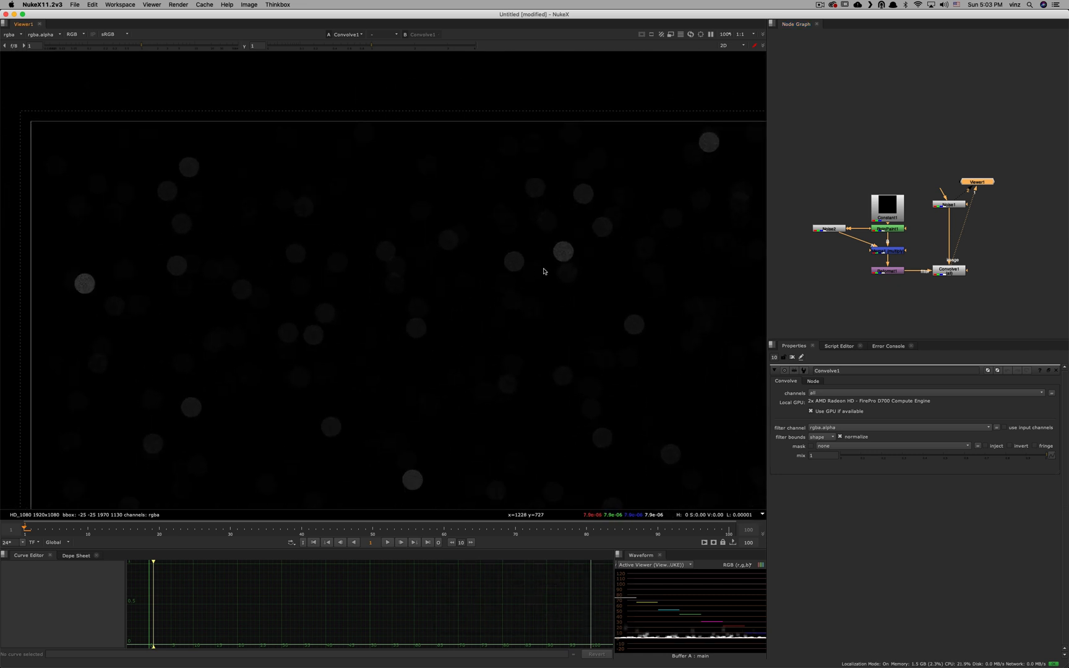
alt+drag(573, 249, 567, 262)
alt+scroll(560, 278, down, 1)
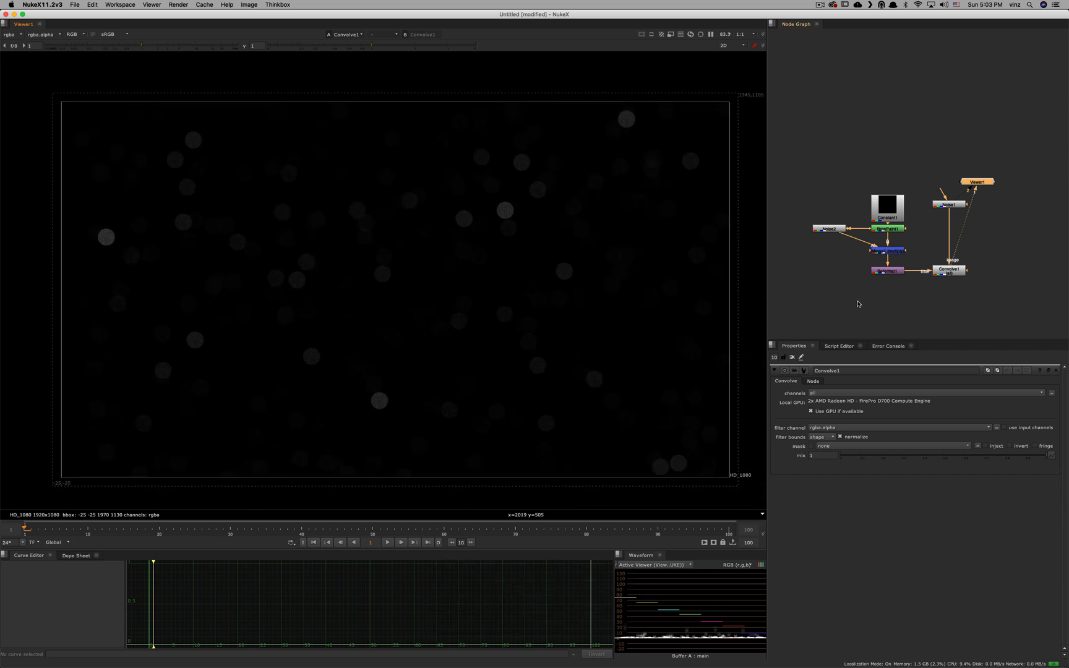
click(855, 295)
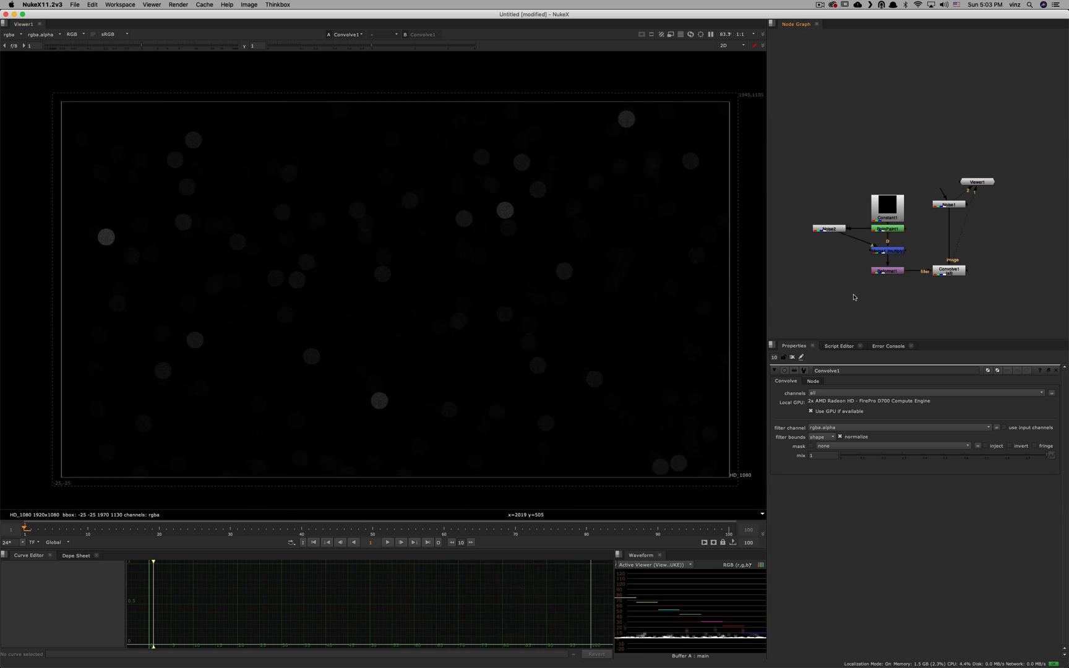
Step: Switch to Chrome and look through the single bokeh image search results for real bokeh shapes
key(super+Tab)
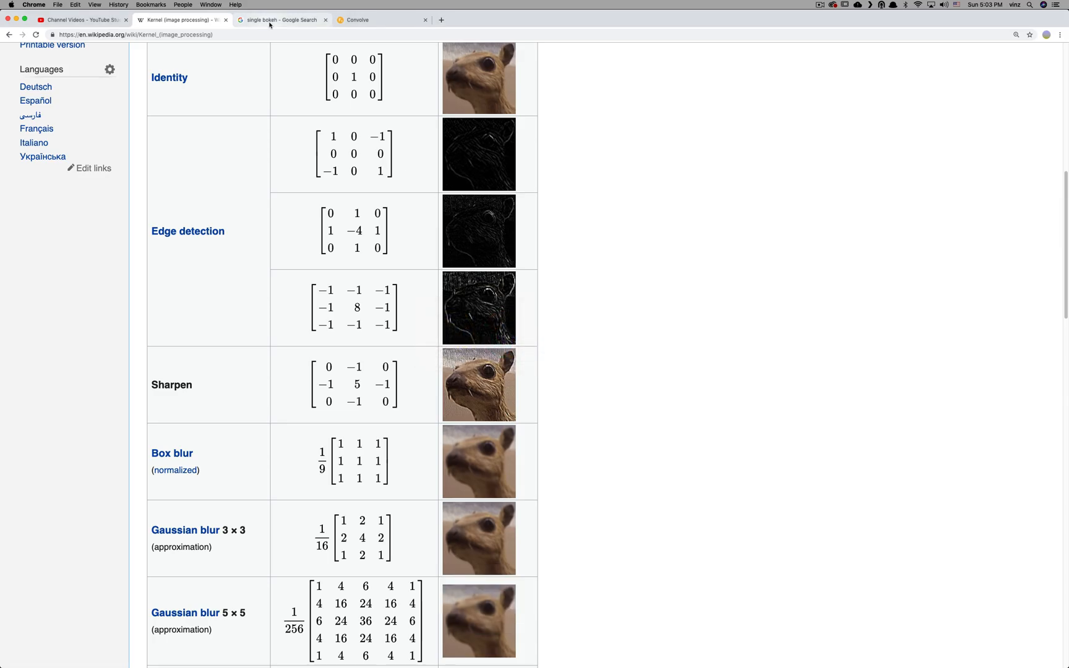
click(279, 19)
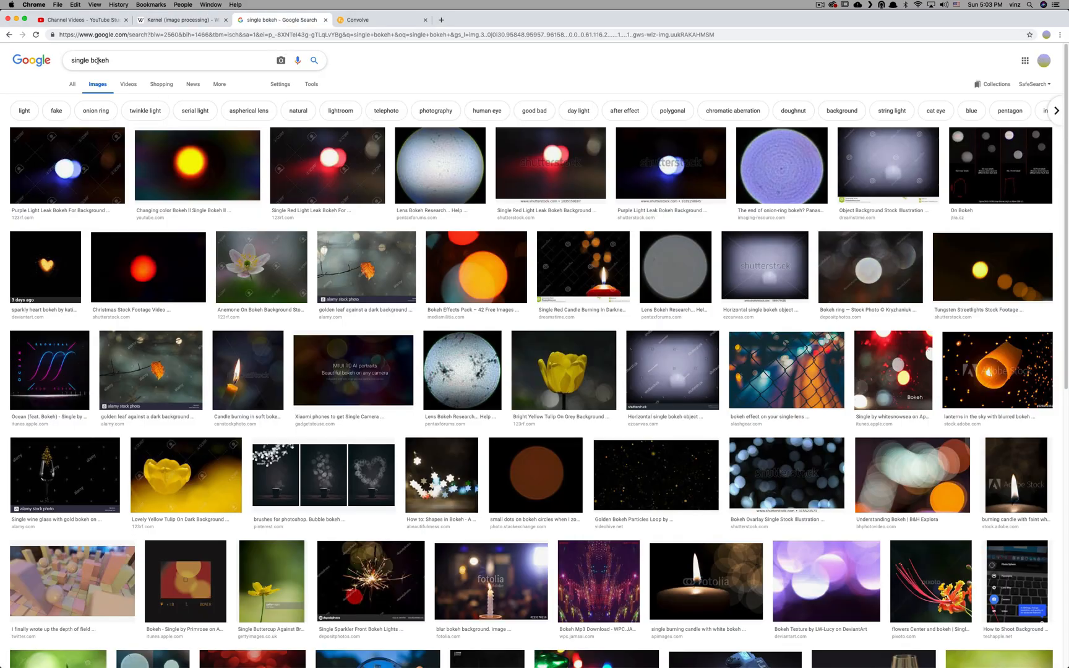
scroll(138, 63, down, 5)
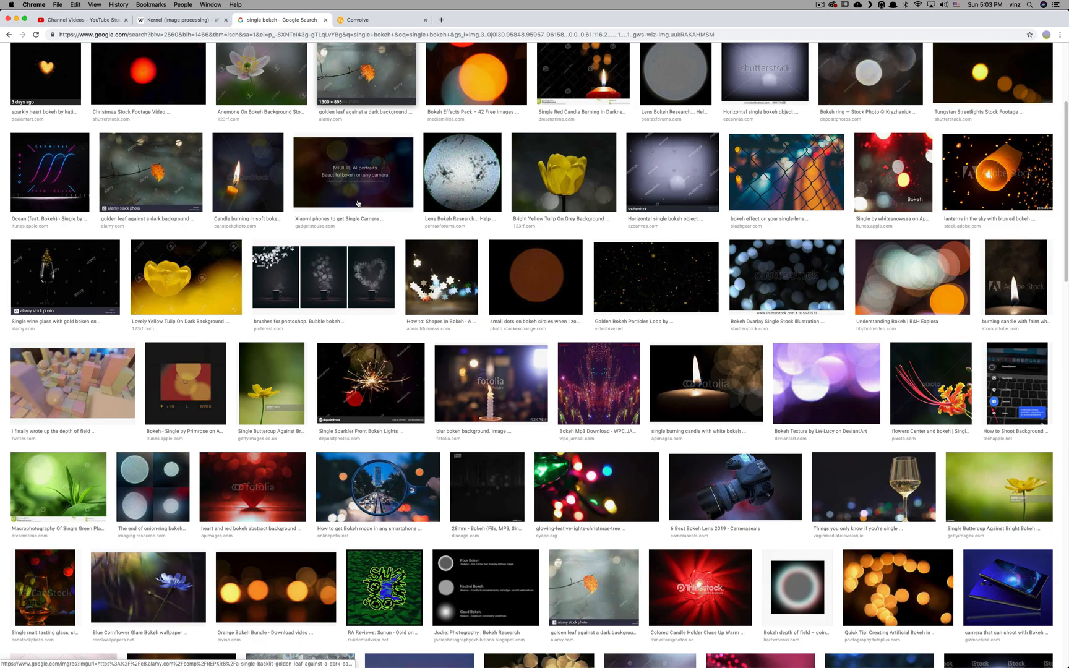
scroll(795, 532, down, 2)
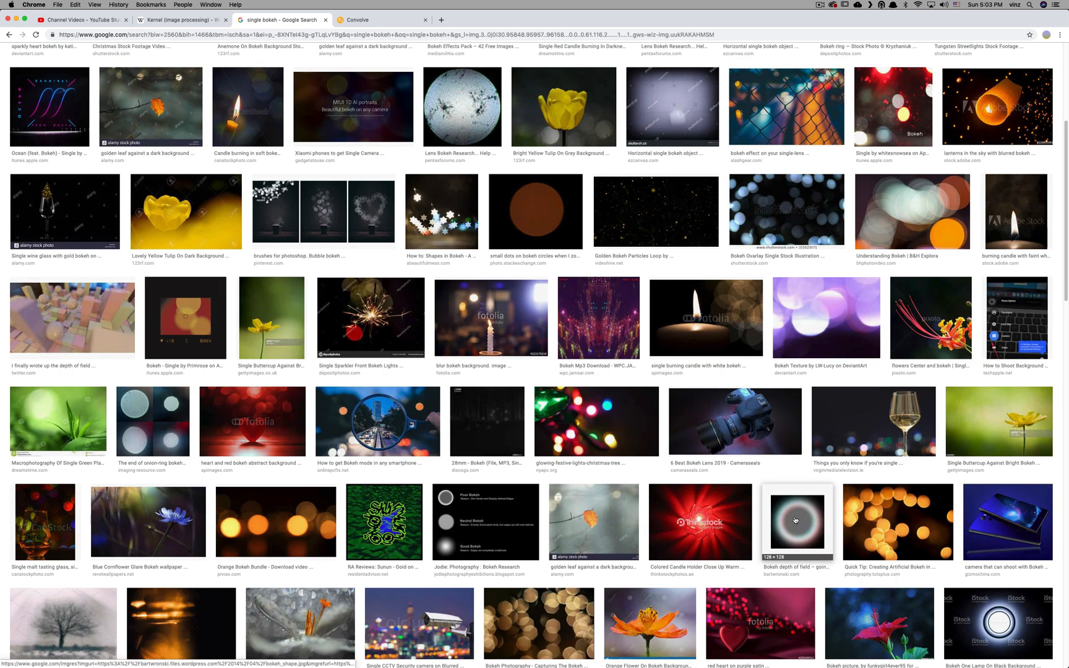
scroll(619, 383, up, 2)
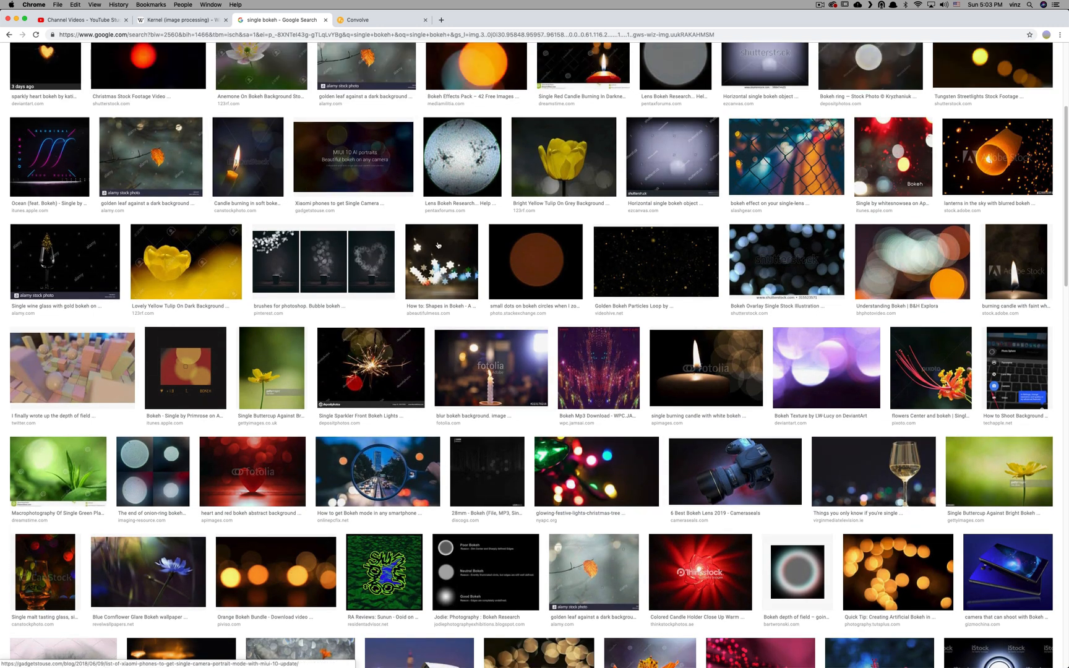
Step: Switch back to Nuke, read in the 560x560 bokeh JPG from the Documents/bokeh folder, and view it
key(super+Tab)
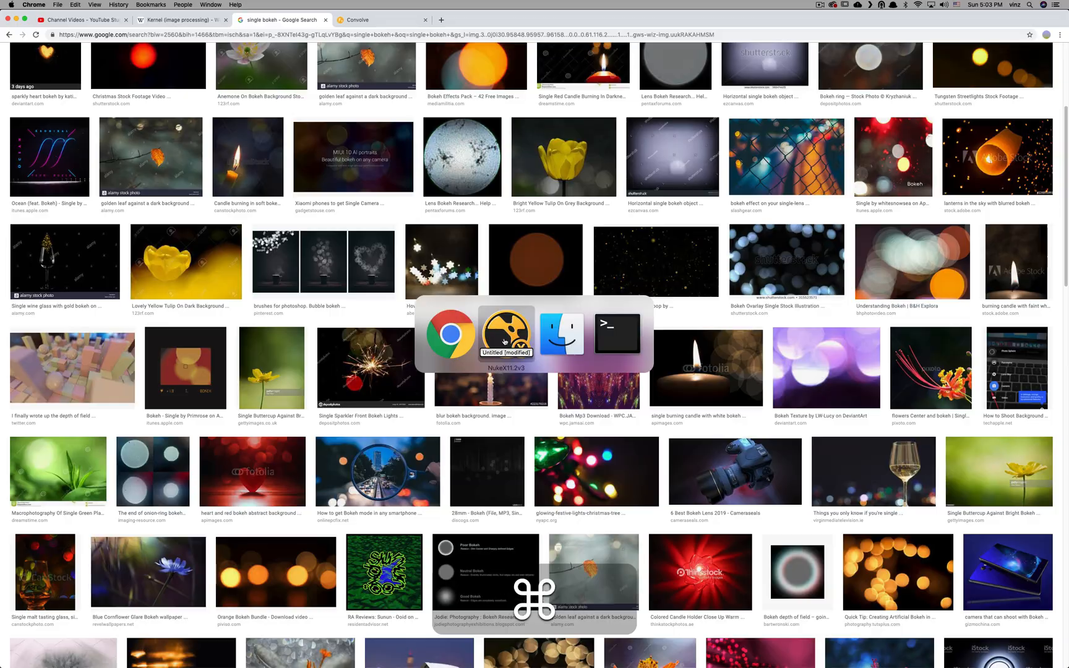
key(r)
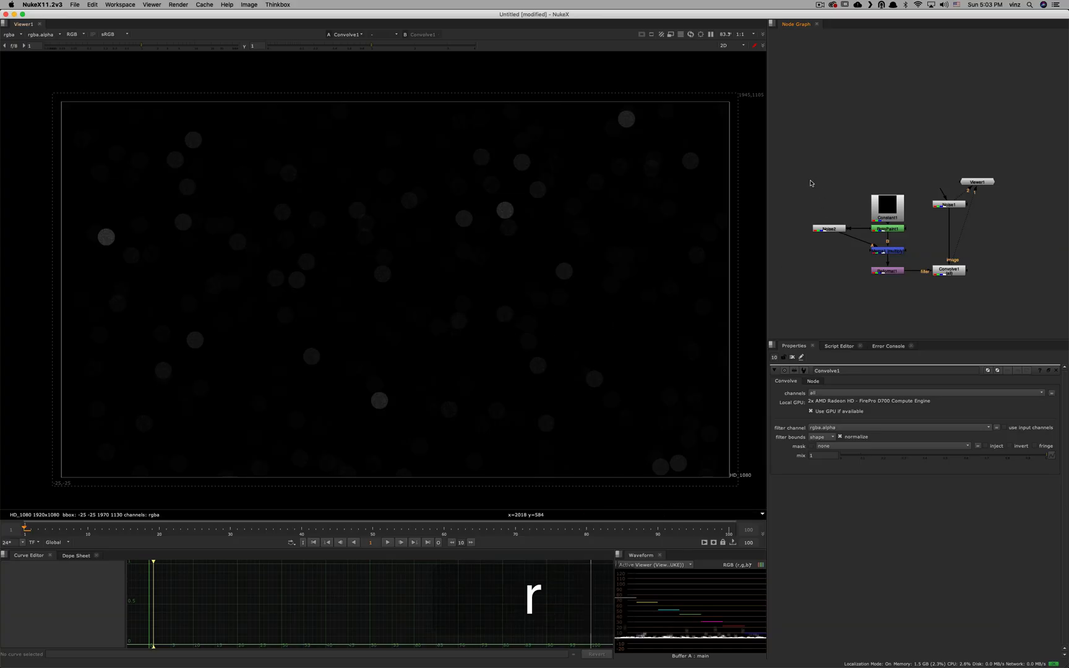
double_click(461, 163)
key(1)
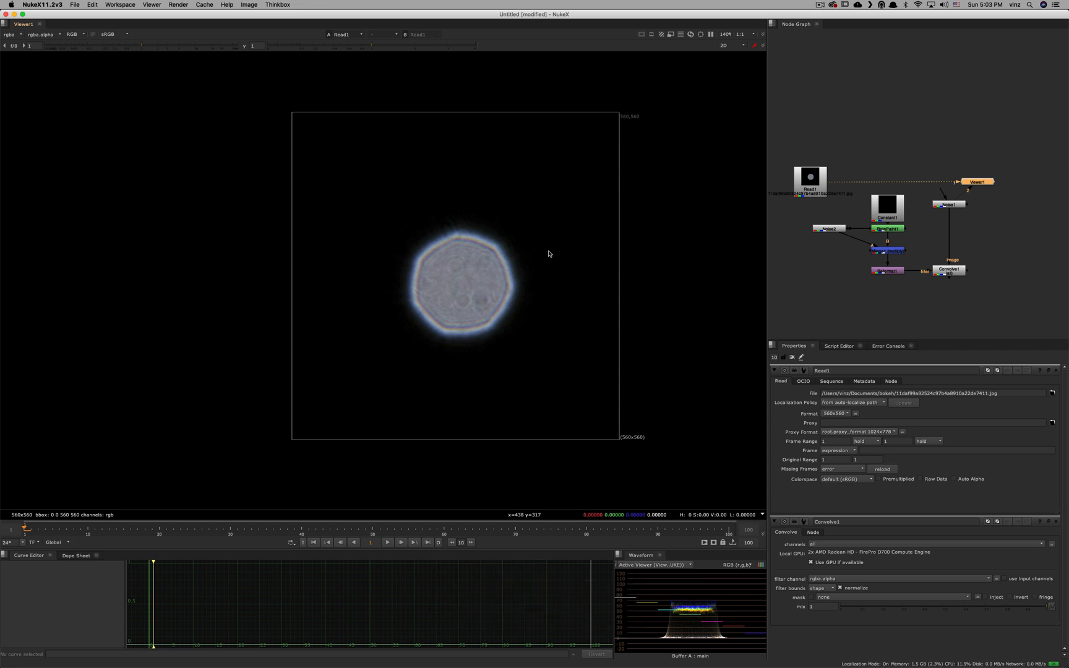
alt+drag(557, 230, 554, 230)
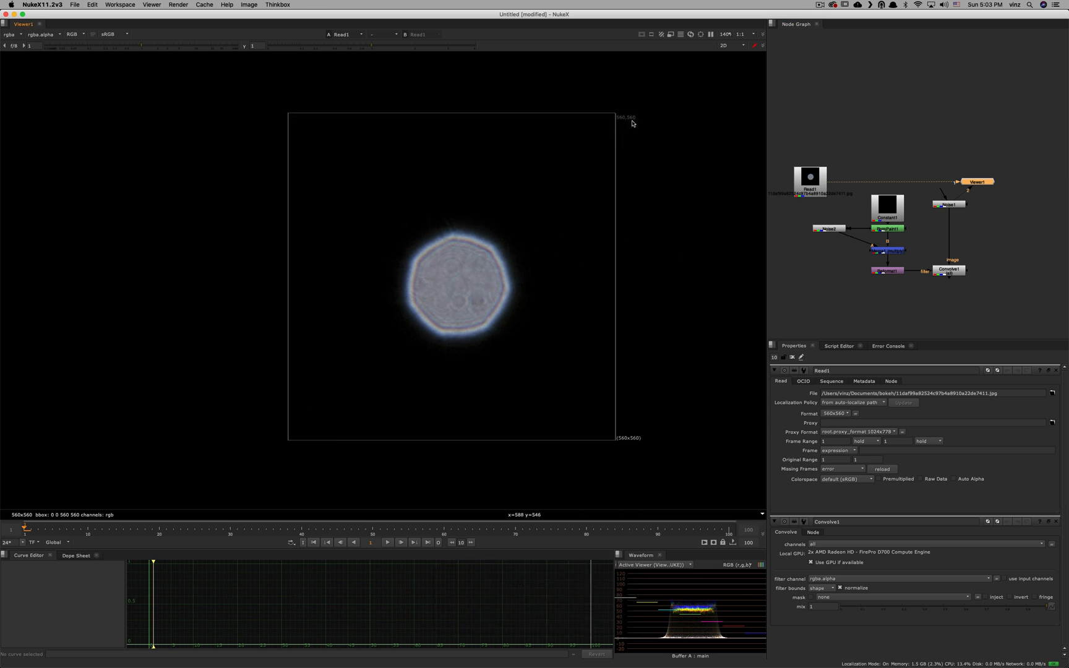
Step: Place the Read node beside the filter branch and compare the output of Noise1 with the bokeh image
drag(821, 184, 844, 235)
drag(1008, 170, 998, 187)
scroll(573, 259, down, 1)
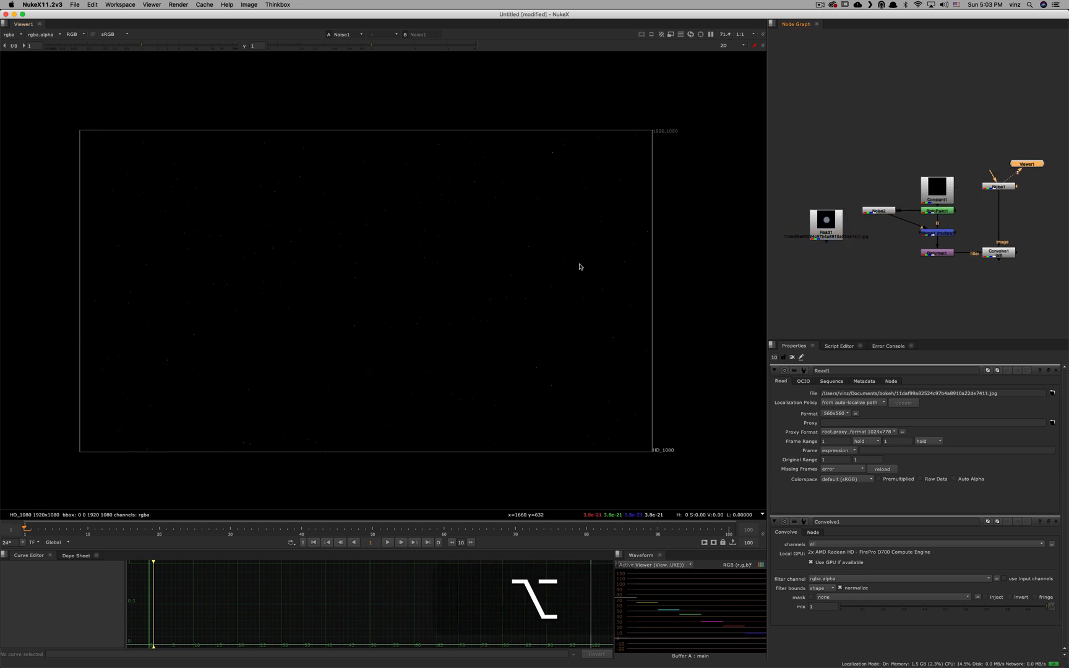
alt+drag(579, 266, 600, 269)
click(817, 235)
key(1)
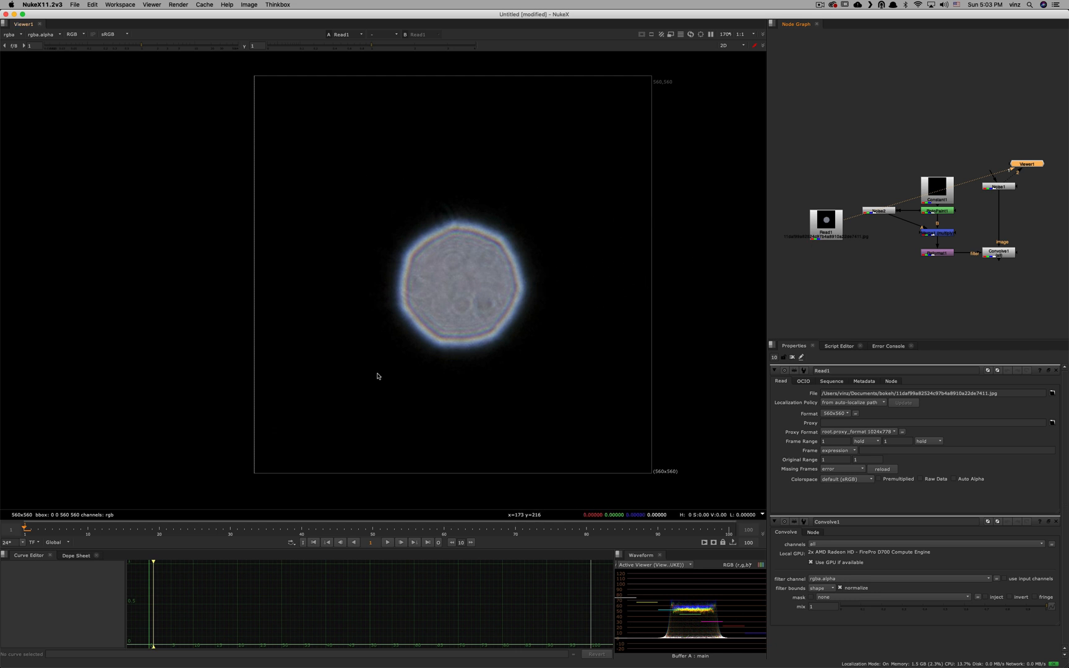
key(1)
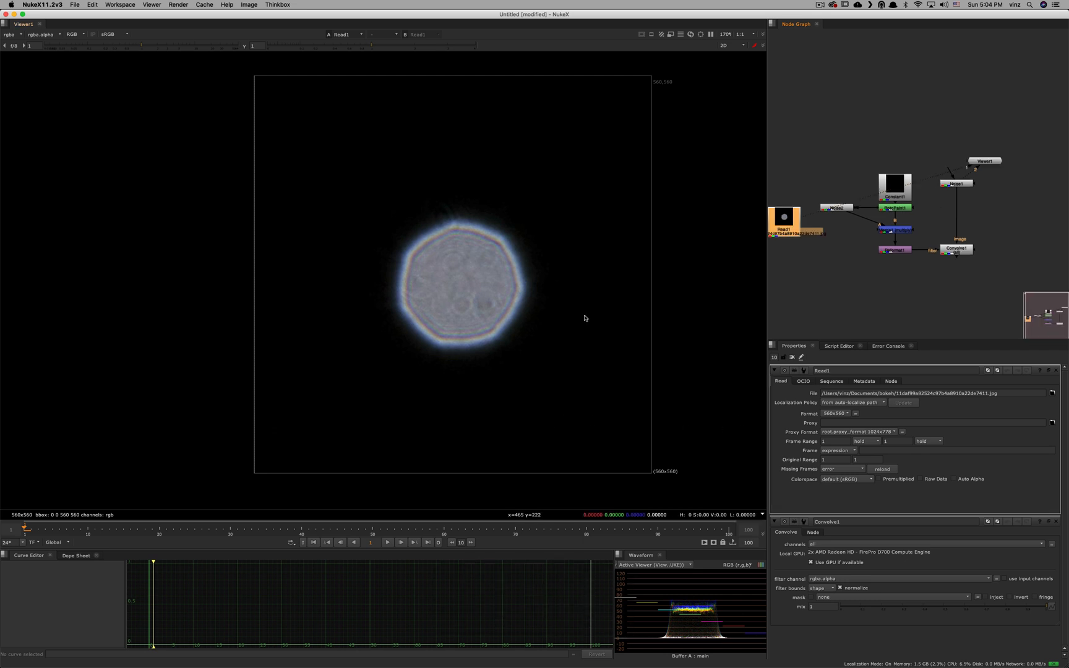
Step: Bring up Convolve's properties to check its filter settings, and display only the red channel of the bokeh image
click(963, 253)
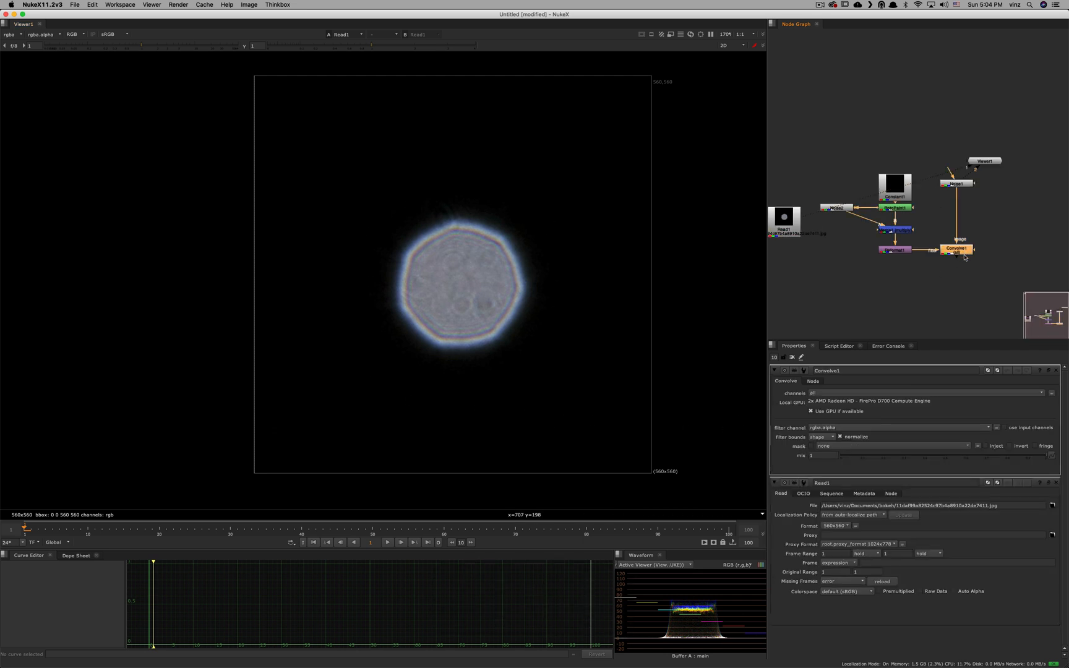
click(826, 437)
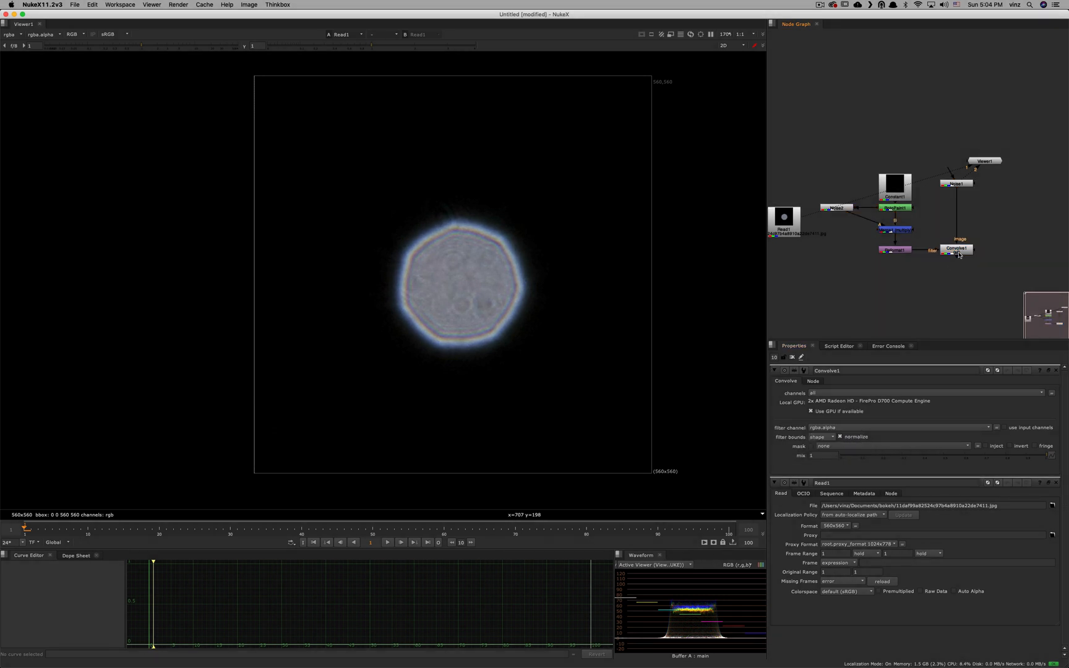
alt+drag(822, 261, 871, 269)
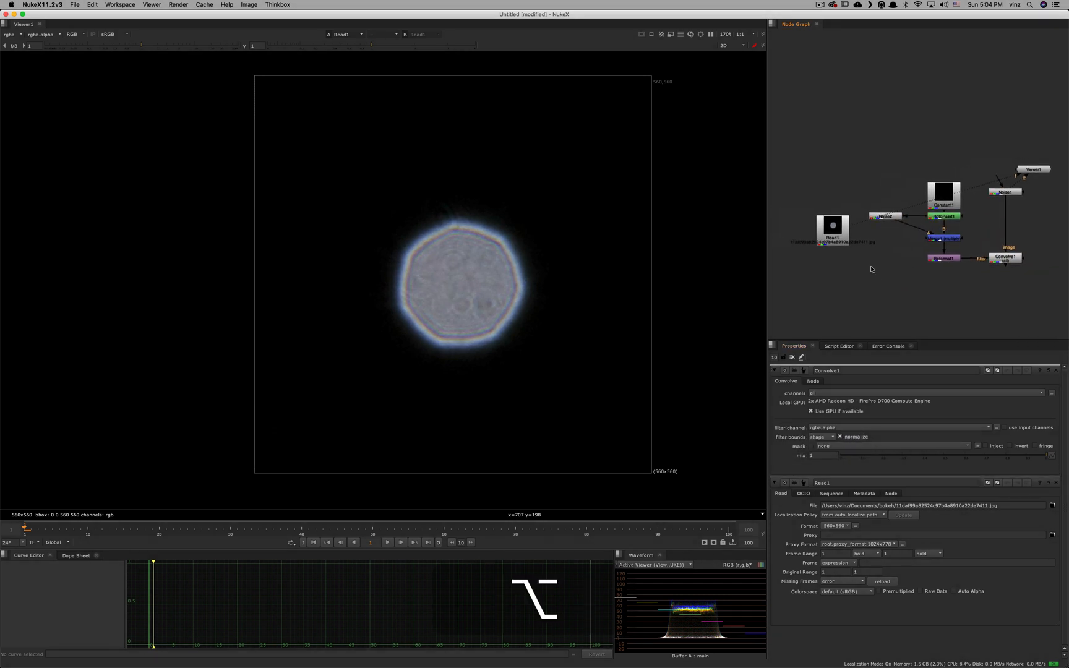
key(Tab)
key(Tab)
key(r)
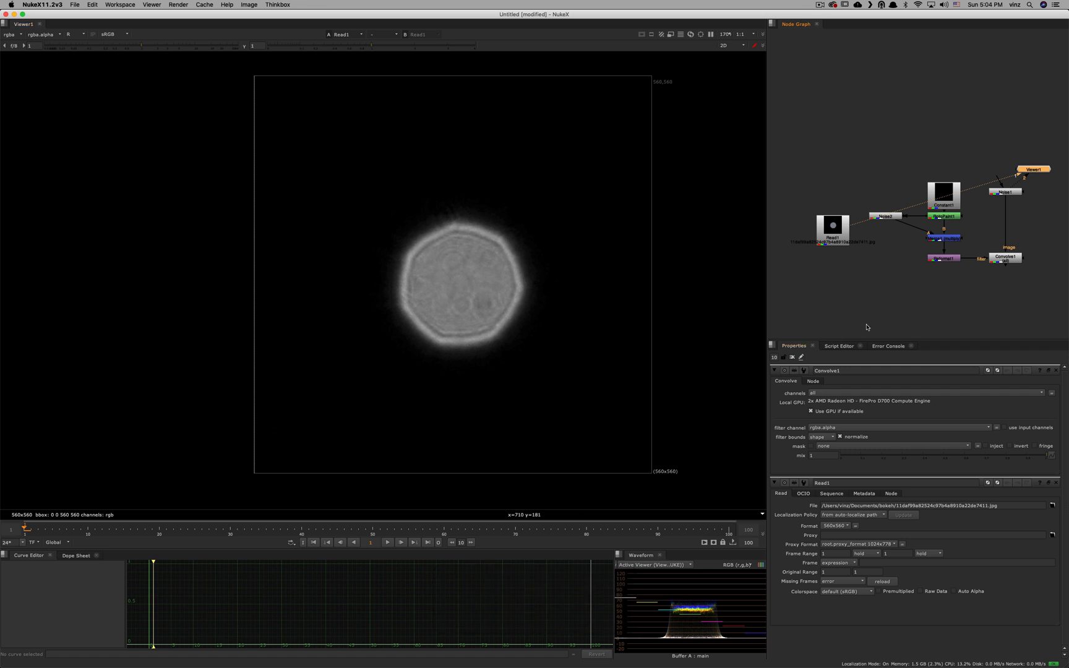
Step: Add a Crop node after the bokeh image's Read node
click(834, 231)
key(Tab)
text(crop)
key(Return)
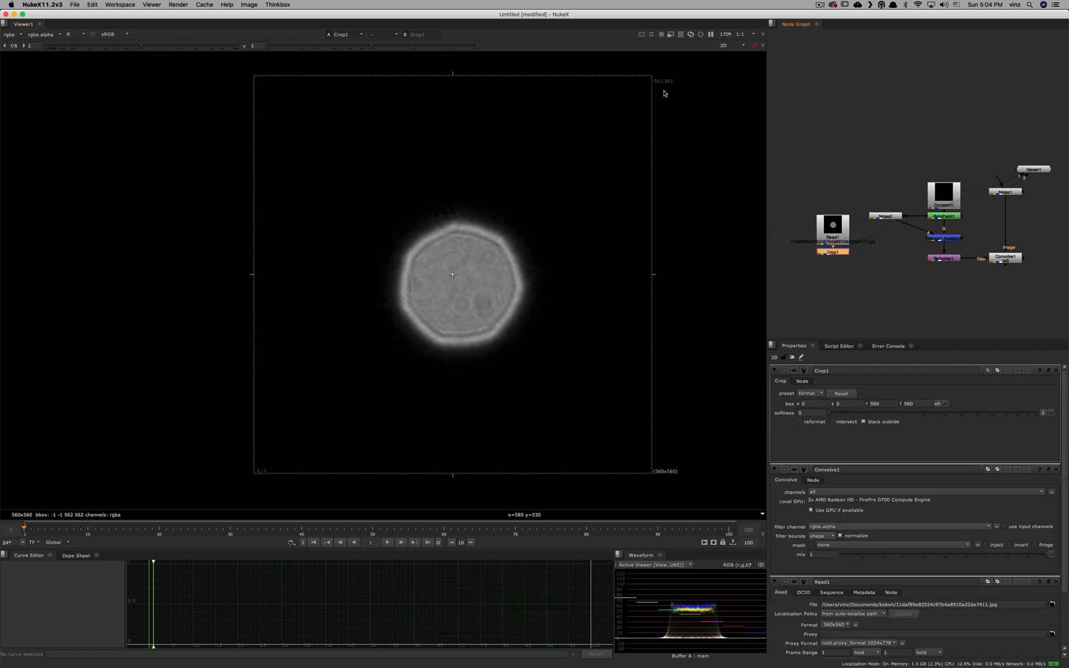
Step: With viewer gamma raised to 4, fit the crop box around the bokeh at x 150.5, y 130.5, r 434, t 398.5, and close all node properties
drag(651, 78, 543, 202)
drag(392, 46, 603, 62)
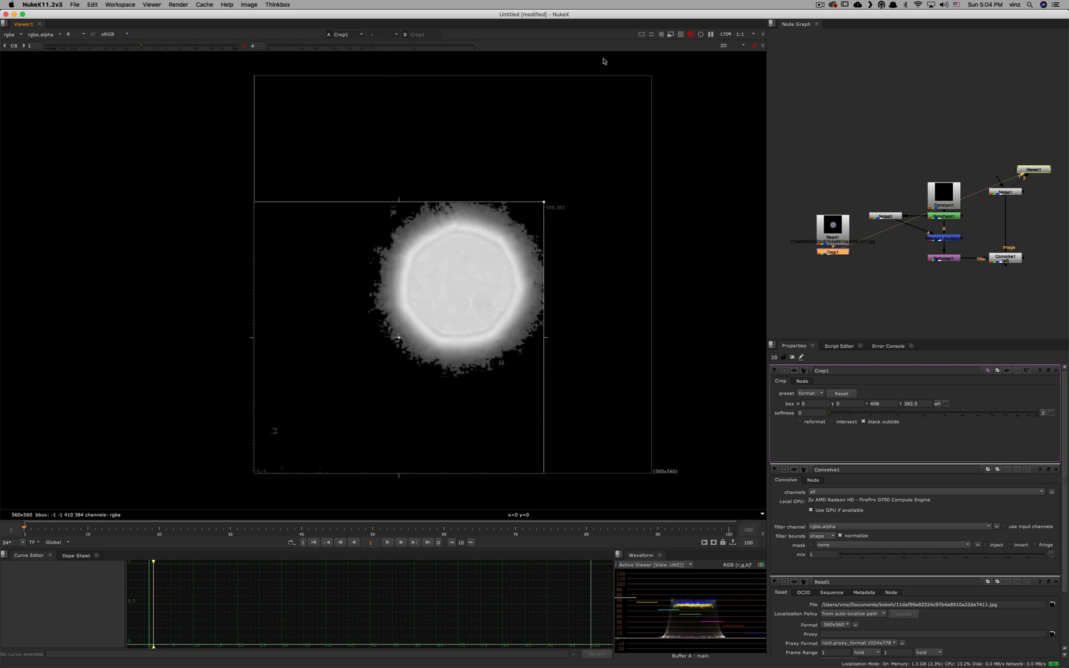
drag(544, 201, 563, 191)
drag(254, 474, 357, 387)
drag(360, 382, 360, 381)
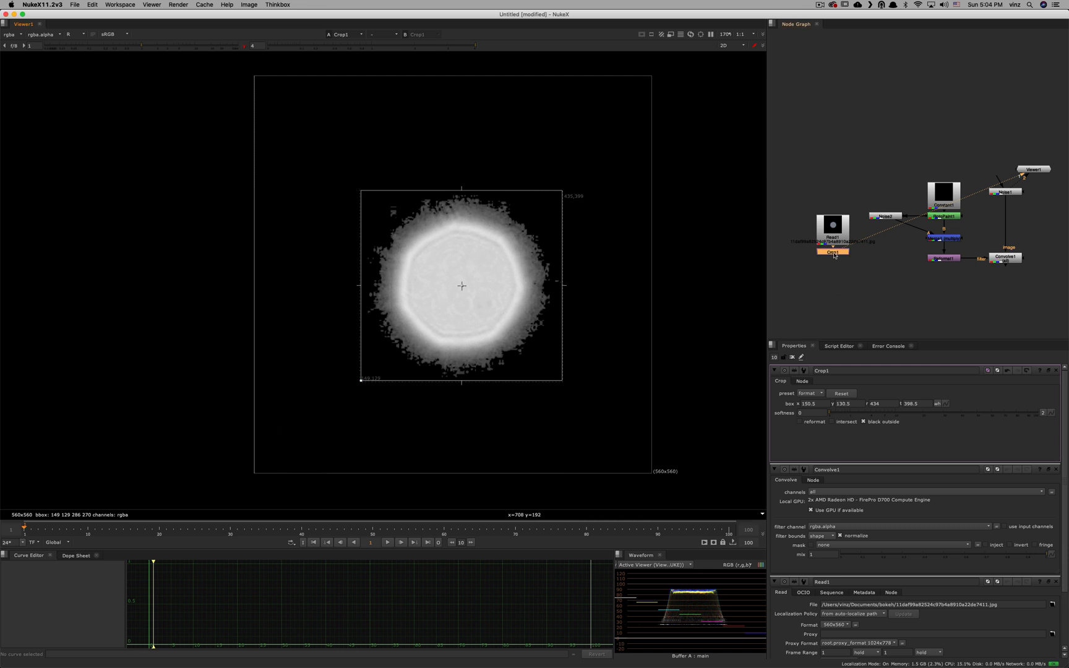
key(1)
click(791, 357)
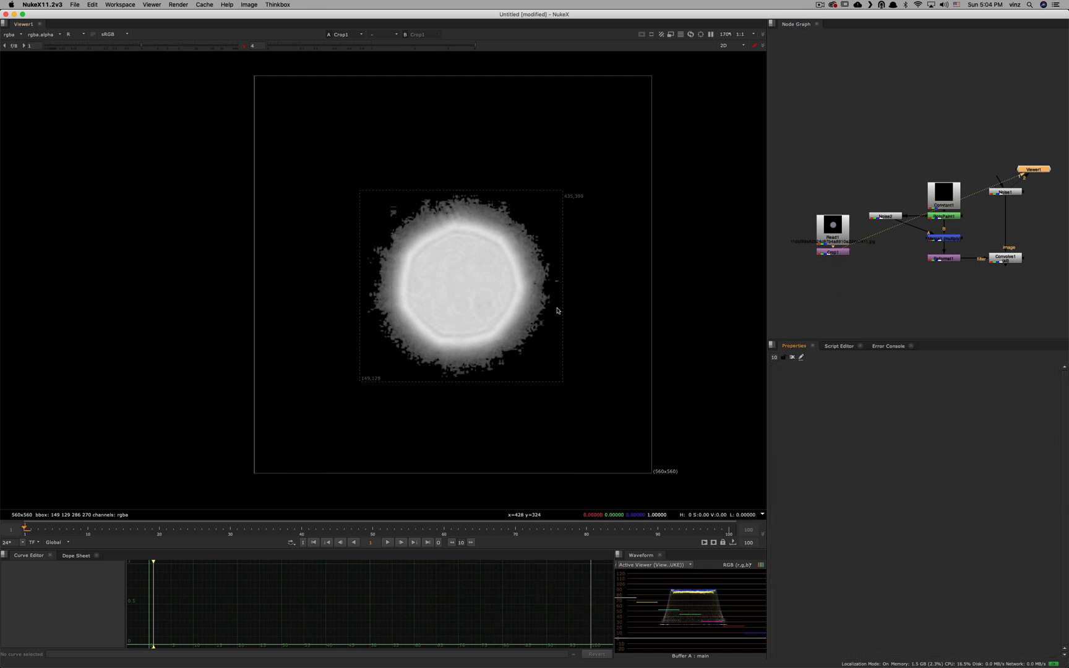
Step: Feed the cropped bokeh image into Reformat in place of the Merge, view Reformat's output, and stack Read and Crop above it
alt+drag(1007, 263, 952, 274)
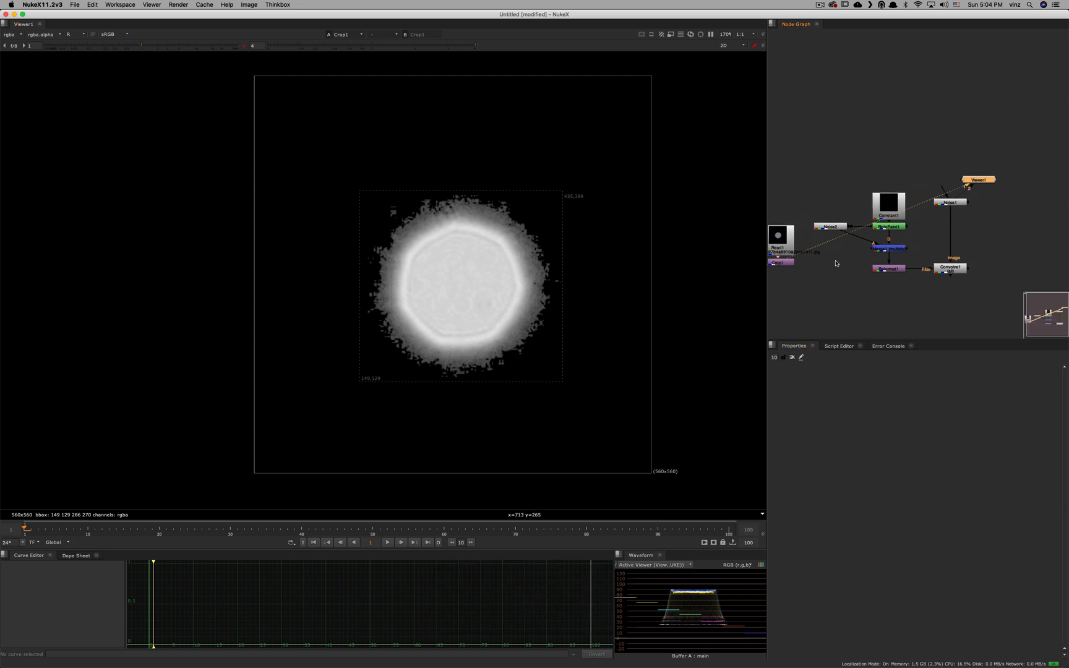
super+click(781, 262)
alt+super+drag(781, 262, 869, 242)
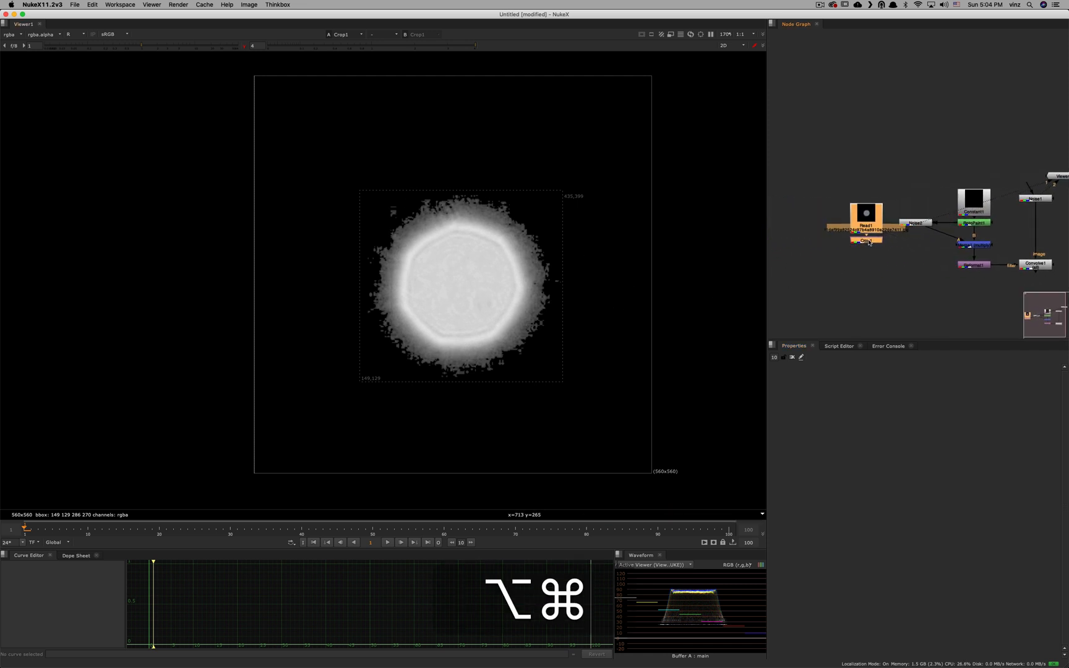
alt+drag(969, 258, 812, 245)
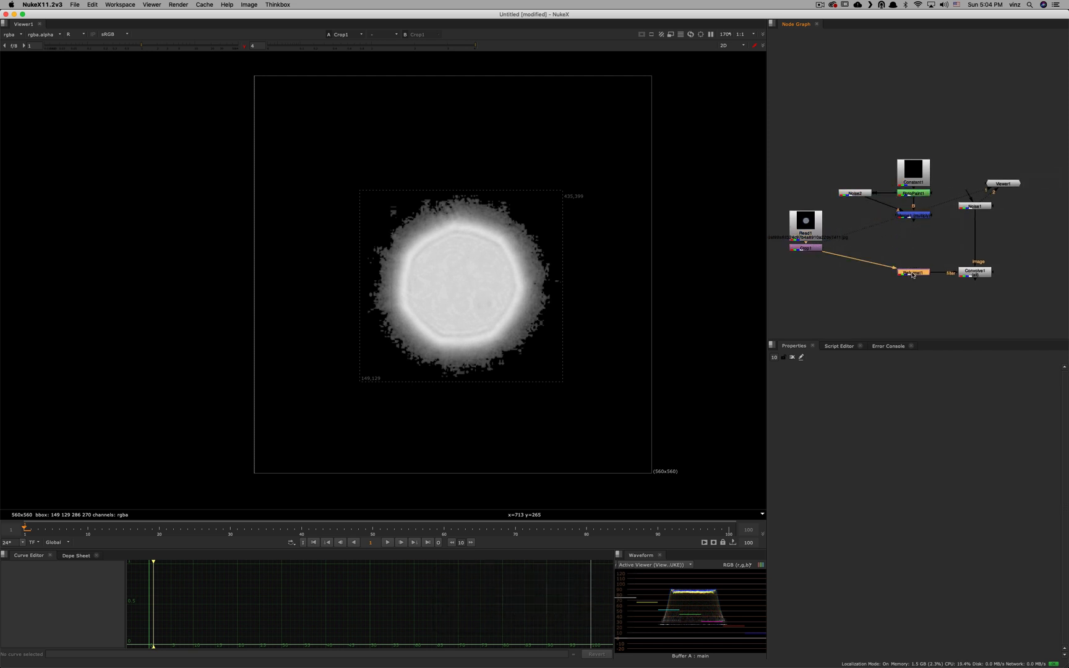
key(1)
scroll(643, 300, down, 3)
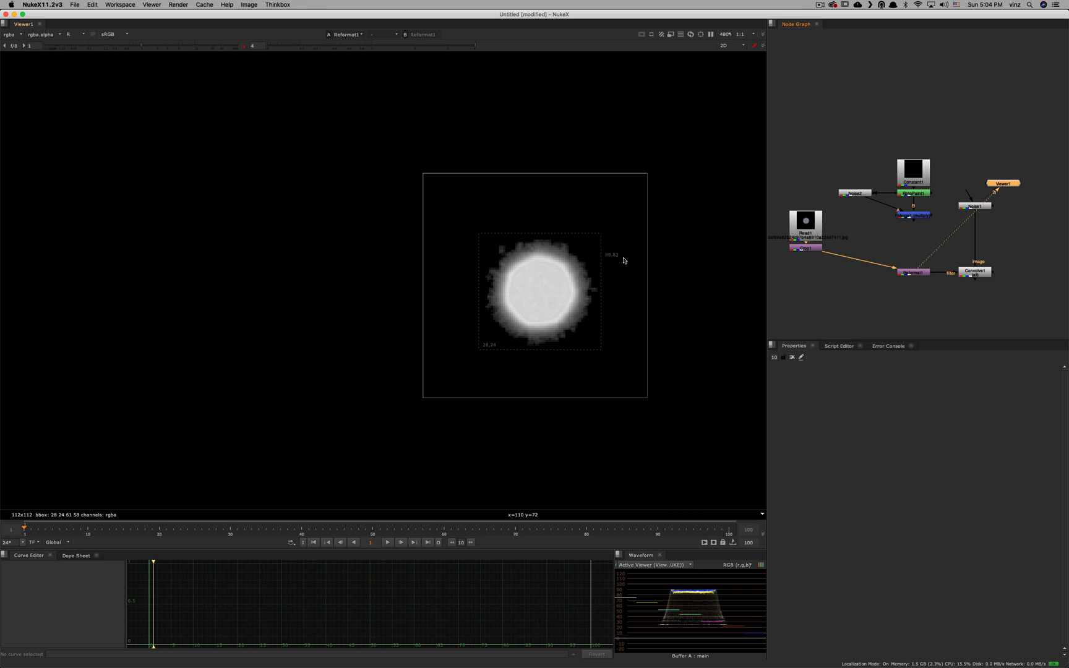
super+drag(814, 249, 921, 257)
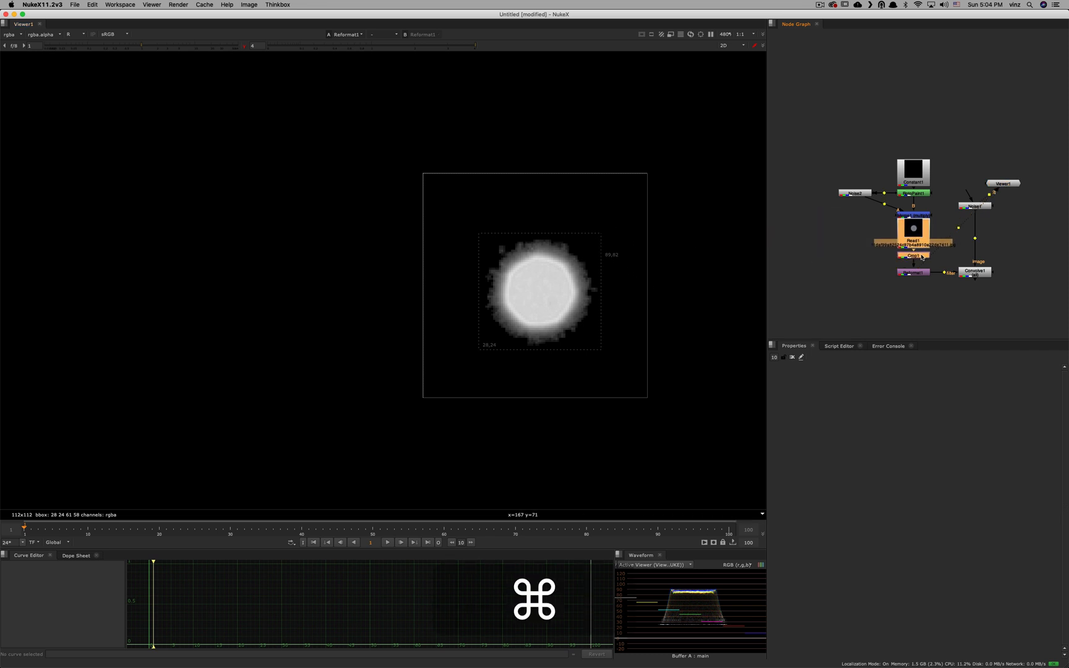
Step: View the Convolve output across the full frame to check the shape of its bokeh
alt+super+drag(673, 296, 605, 302)
alt+super+middle_drag(524, 305, 562, 305)
click(975, 273)
key(1)
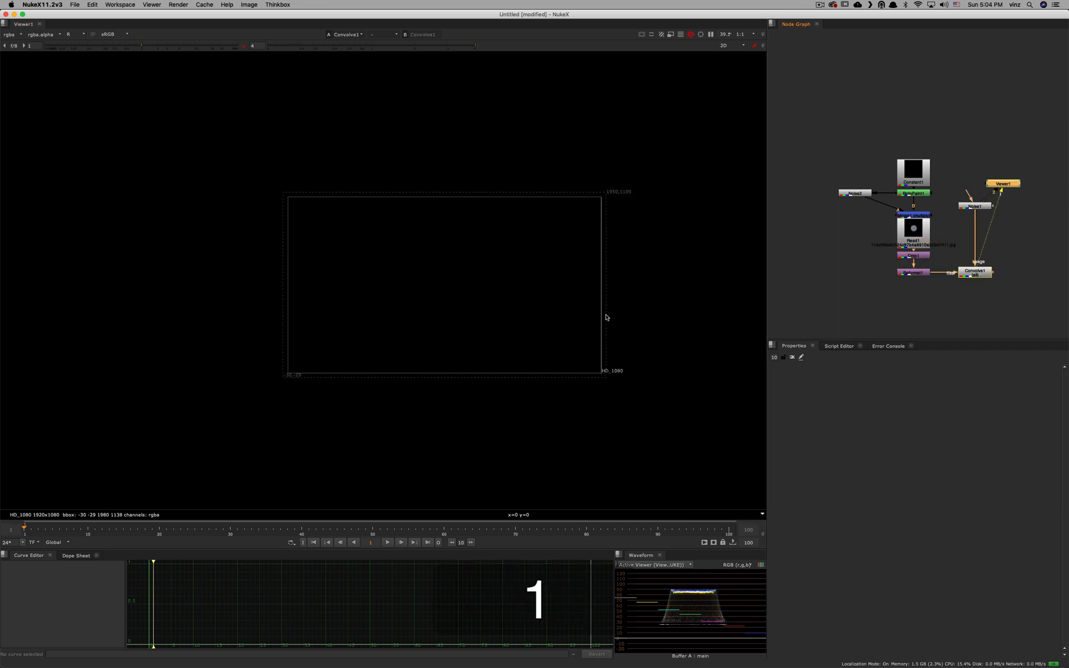
scroll(517, 289, up, 3)
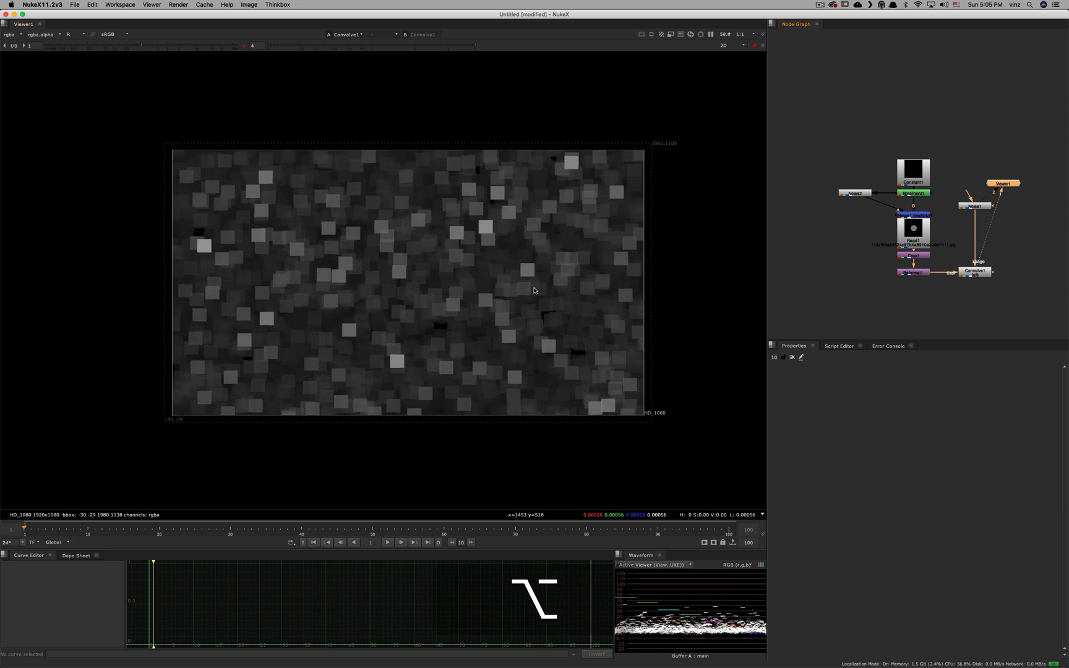
alt+drag(517, 288, 542, 305)
Step: View the Crop output and examine its alpha channel
click(920, 257)
key(1)
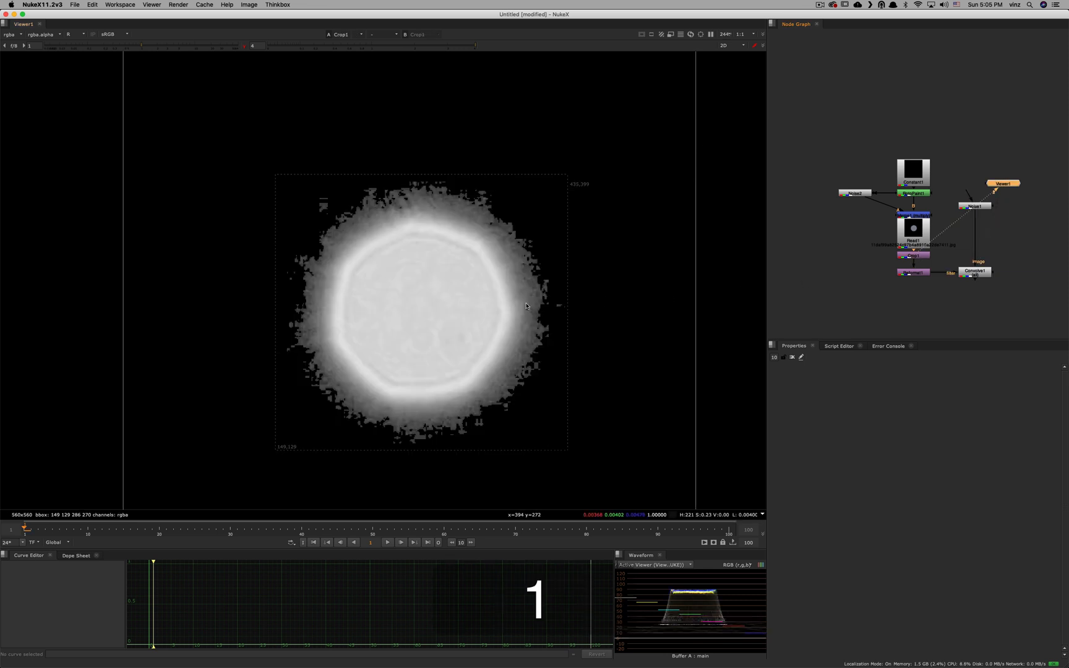
key(a)
key(a)
key(a)
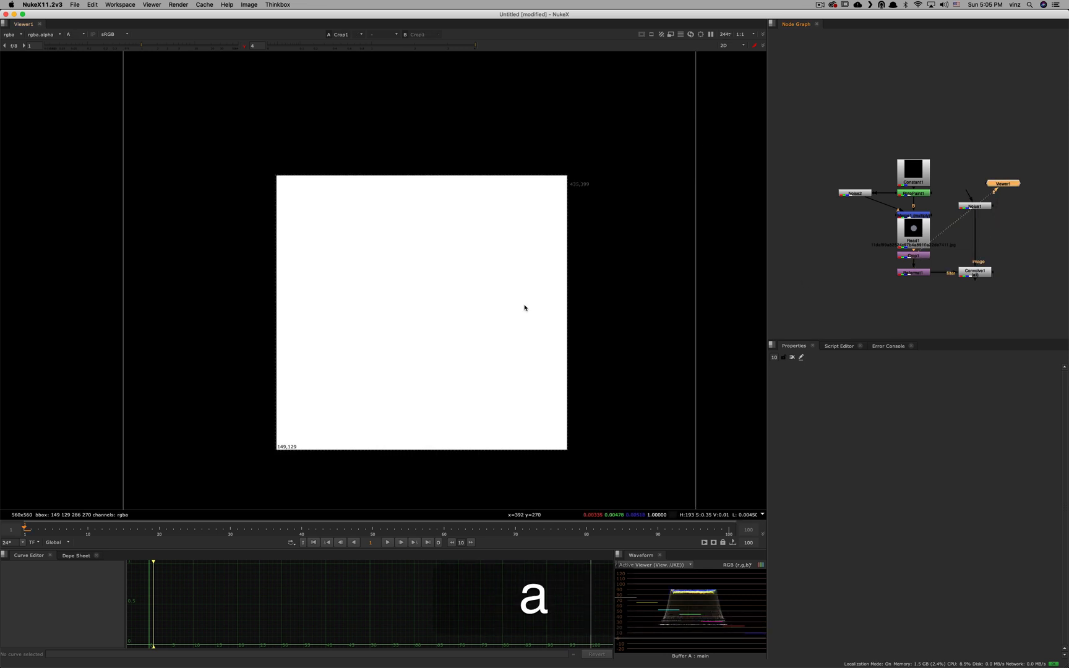
key(a)
Step: Enable use input channels on Convolve and view the Reformat filter image in RGB with viewer gamma at 1
click(918, 273)
key(1)
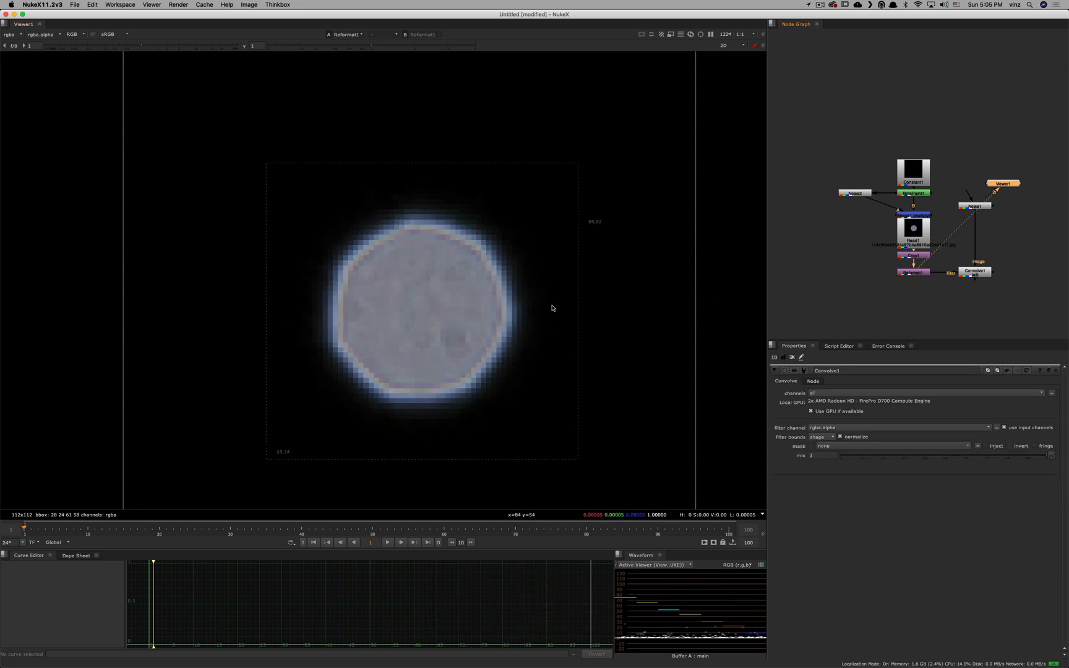
click(974, 275)
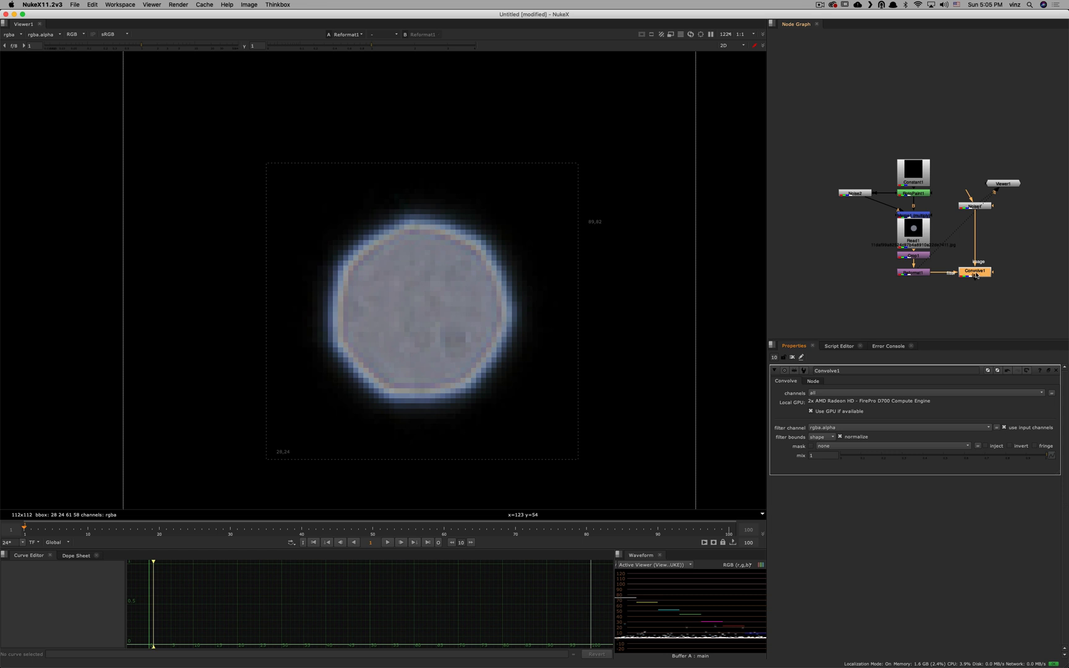
Step: Compare the bokeh discs in the Convolve output with the Crop output of the bokeh photo
key(1)
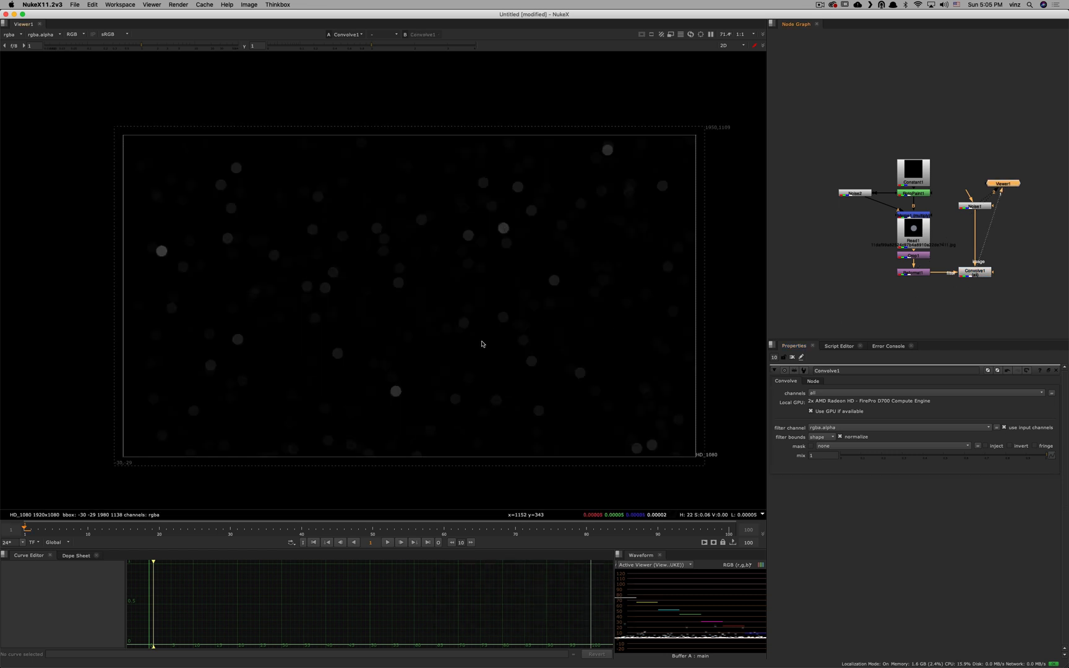
alt+middle_drag(477, 345, 394, 303)
click(918, 255)
key(1)
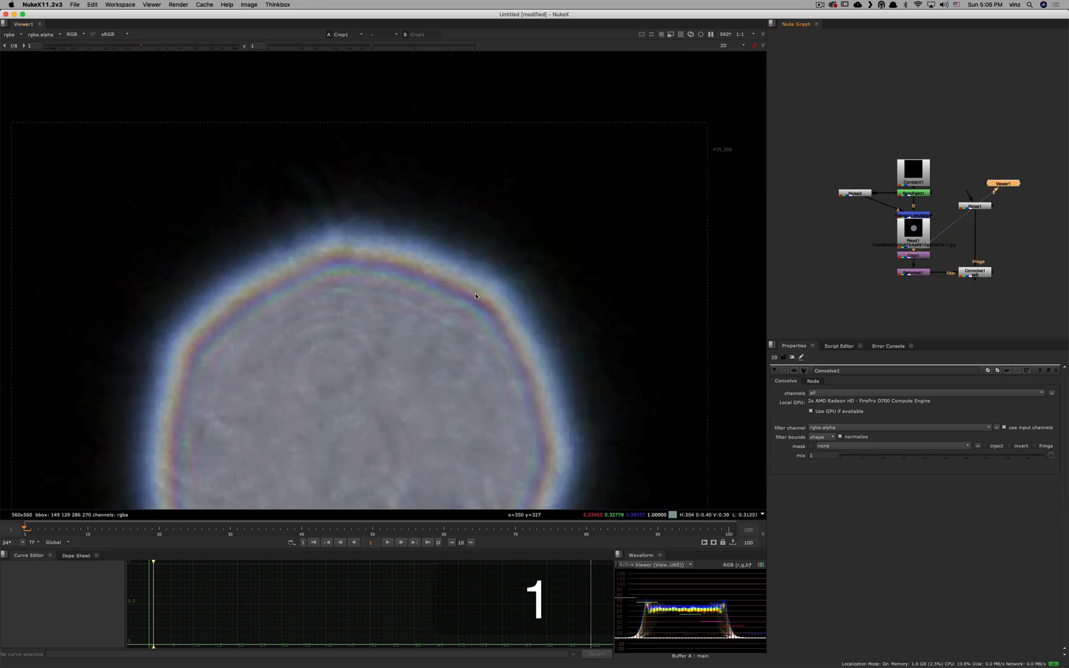
key(1)
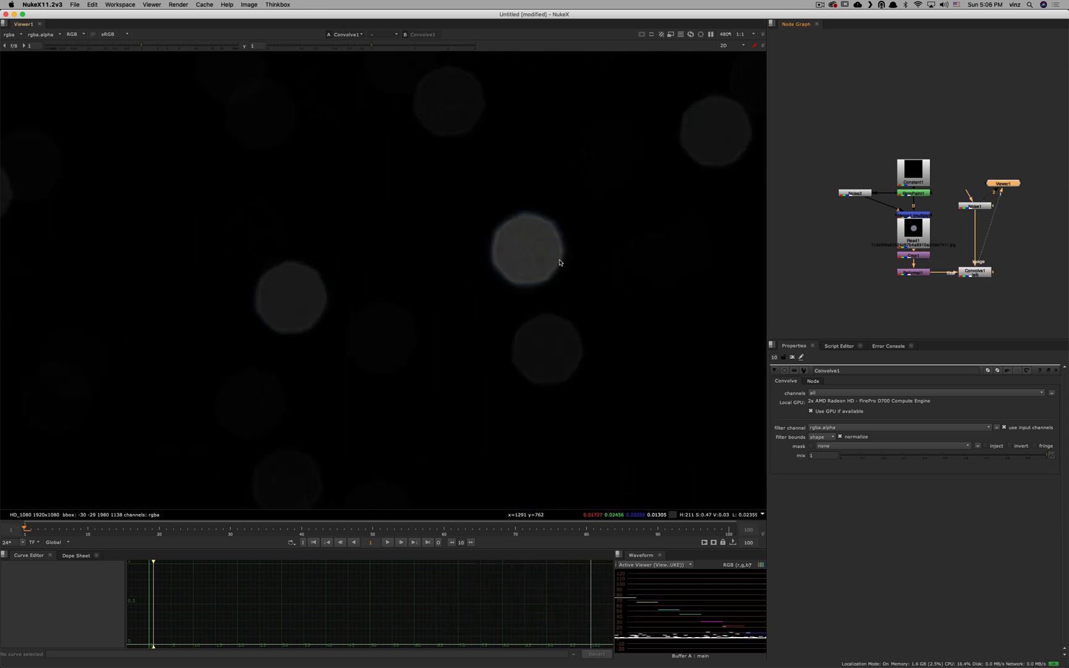
scroll(548, 243, up, 2)
scroll(551, 277, down, 6)
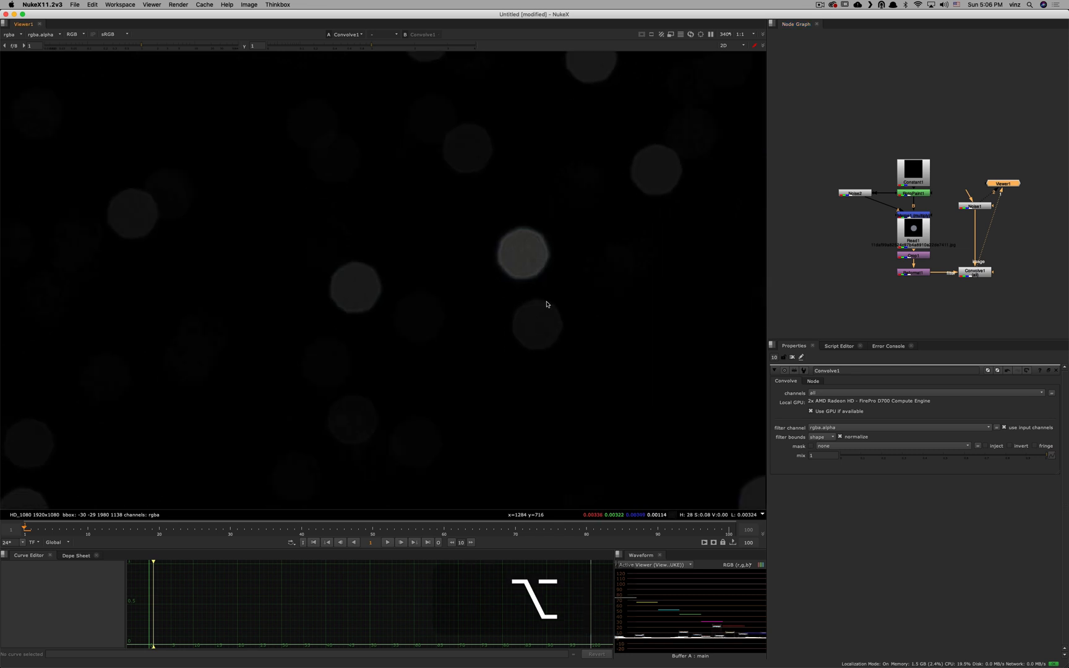
scroll(560, 316, down, 2)
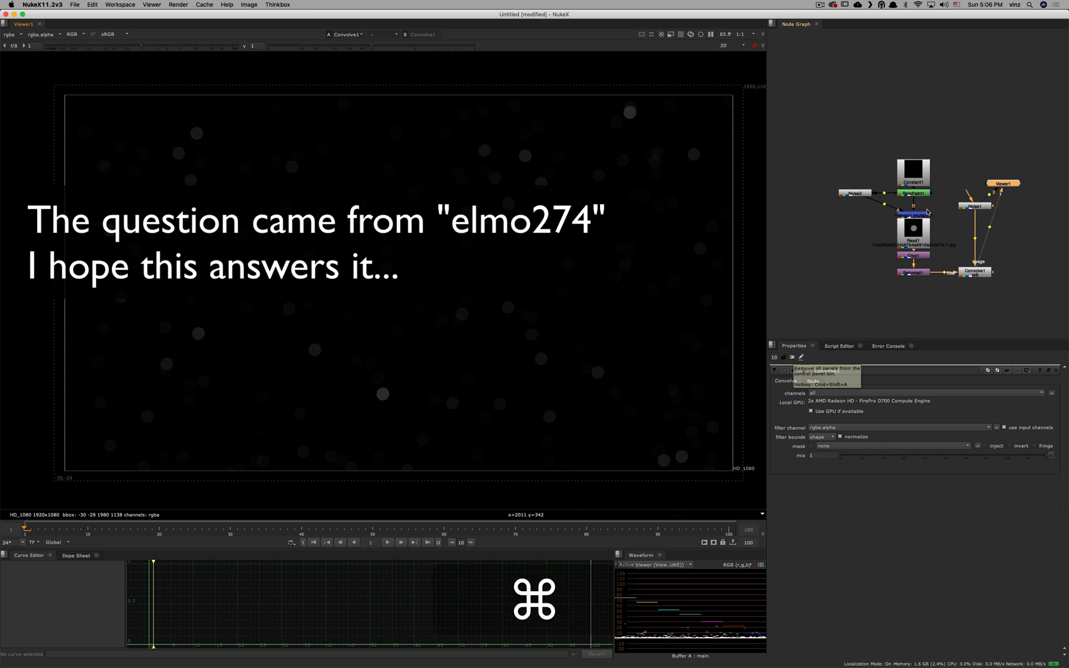
Step: Move the Constant and RotoPaint node group clear of the Read node, and compare the Convolve output with the original bokeh photo
super+drag(922, 213, 913, 190)
click(974, 276)
key(1)
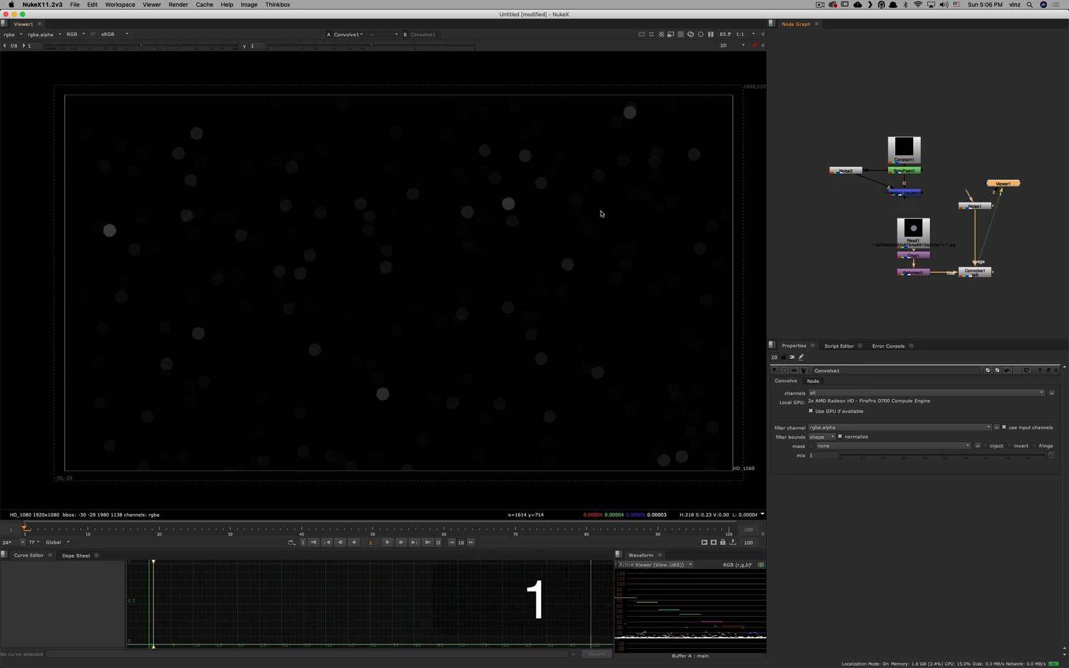
scroll(522, 220, up, 3)
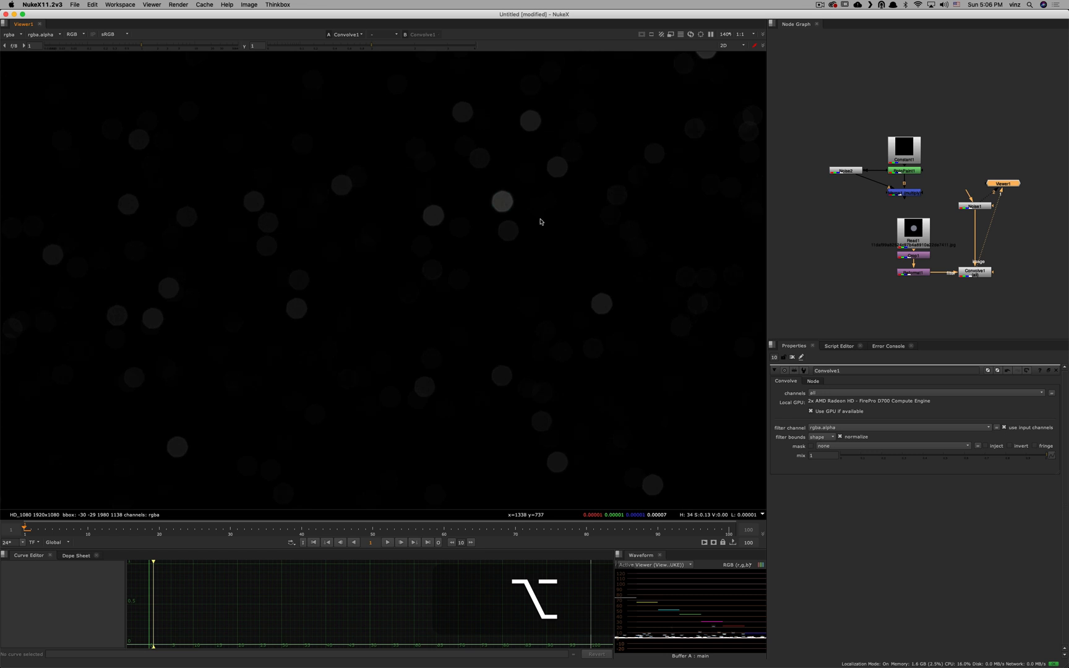
key(1)
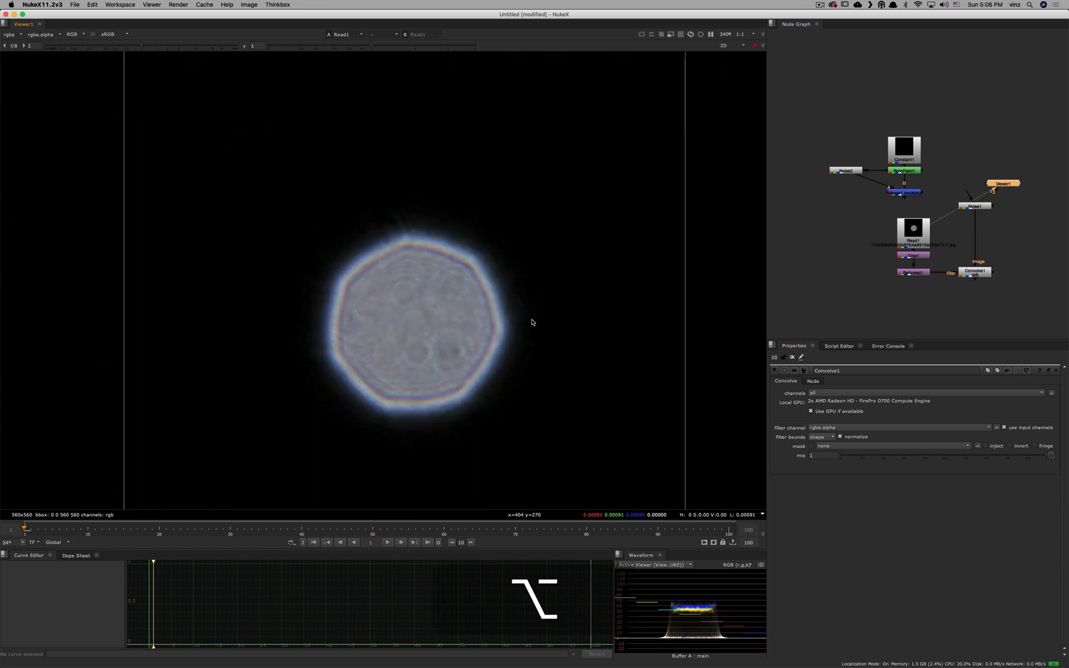
key(1)
Step: Add a new unconnected RotoPaint node, view it, and draw an ellipse about 15 by 13 px in the frame's upper right area
alt+drag(904, 297, 909, 280)
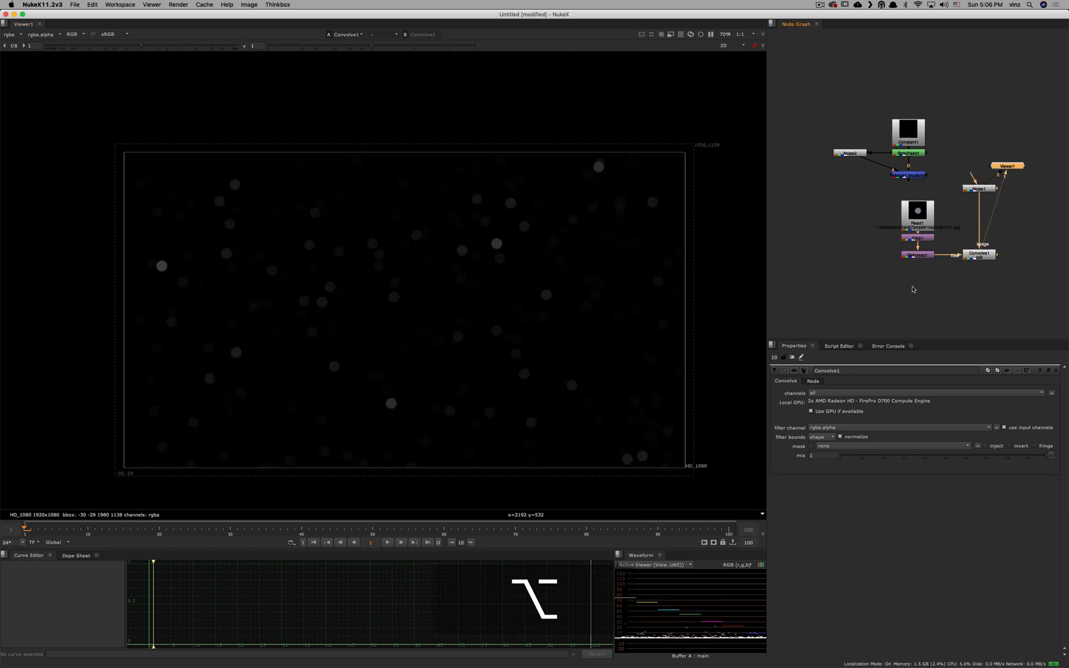
click(876, 278)
key(p)
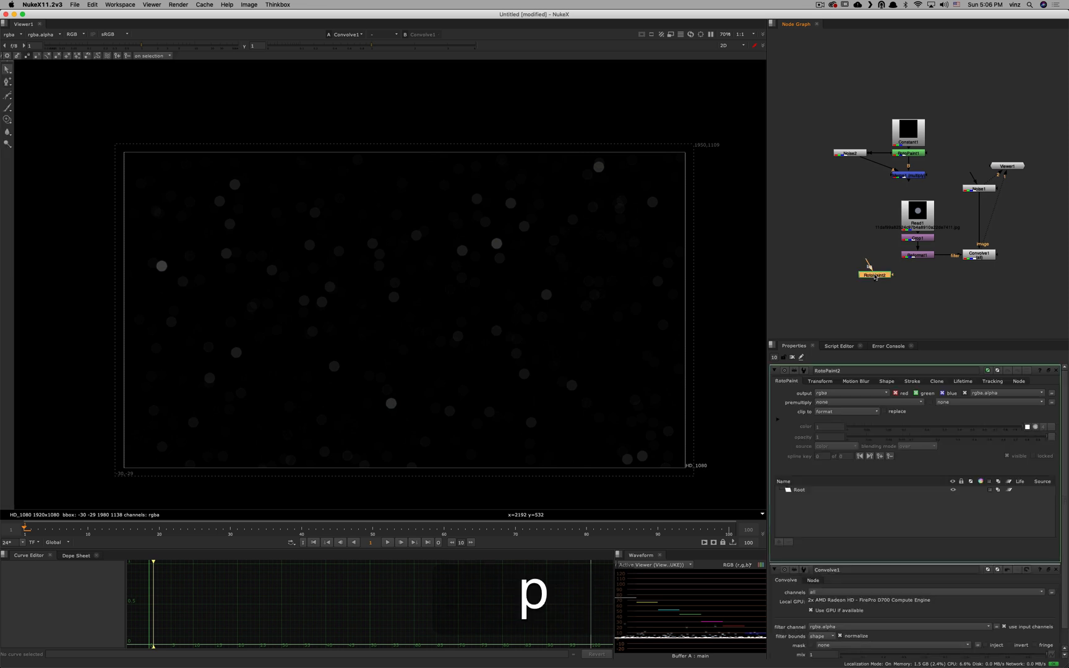
key(1)
key(v)
drag(550, 215, 555, 219)
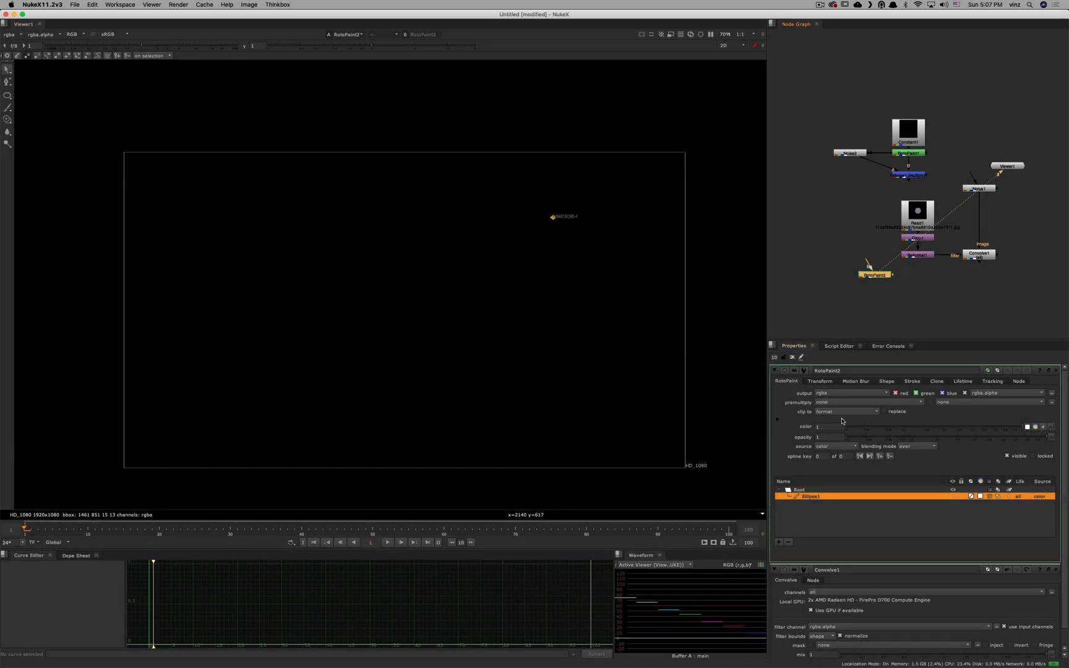
Step: Set the new ellipse's colour to 10
text(1)
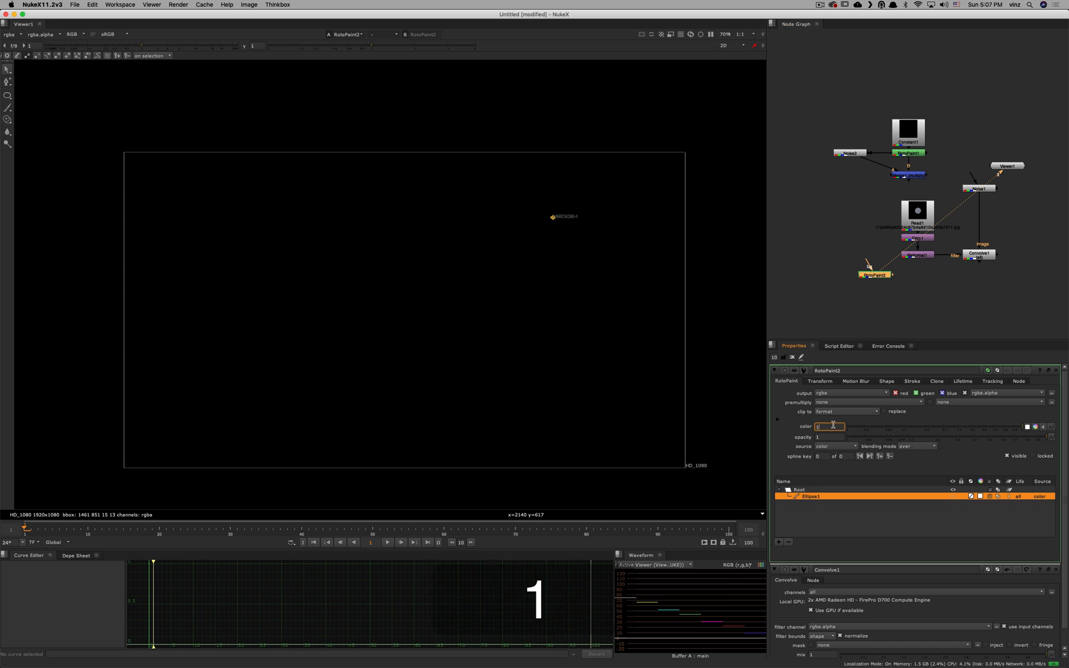
text(0)
key(Return)
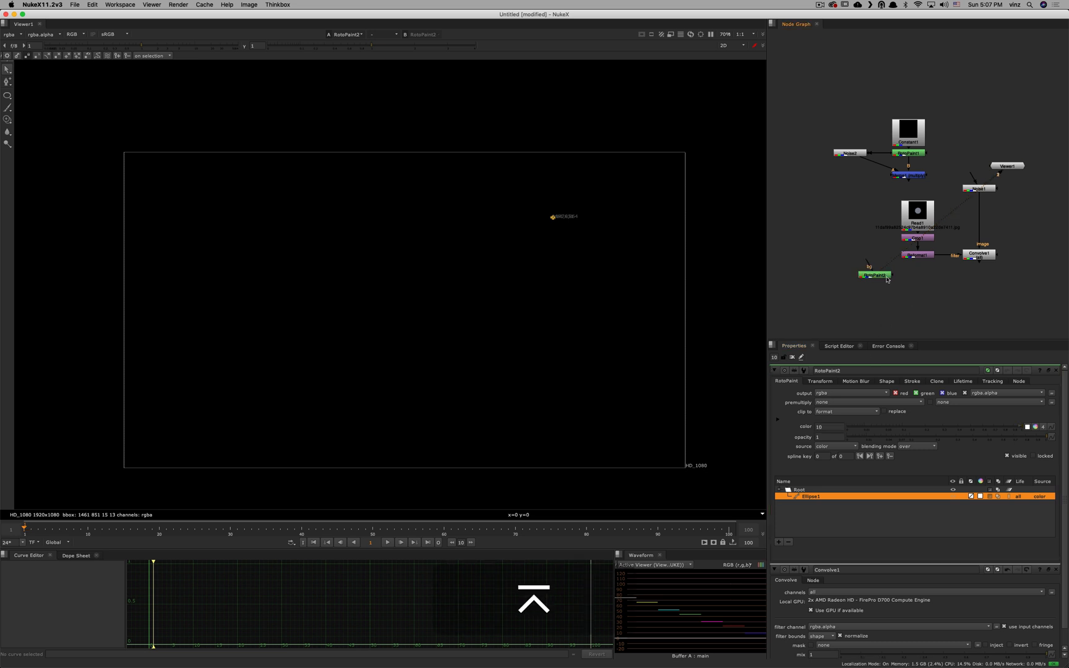
Step: Feed the new RotoPaint into Convolve's image input in place of Noise, and view the Convolve output around the ellipse
drag(883, 276, 853, 286)
alt+drag(936, 281, 913, 299)
mouse_move(958, 251)
mouse_down()
mouse_move(989, 232)
mouse_move(961, 240)
mouse_up()
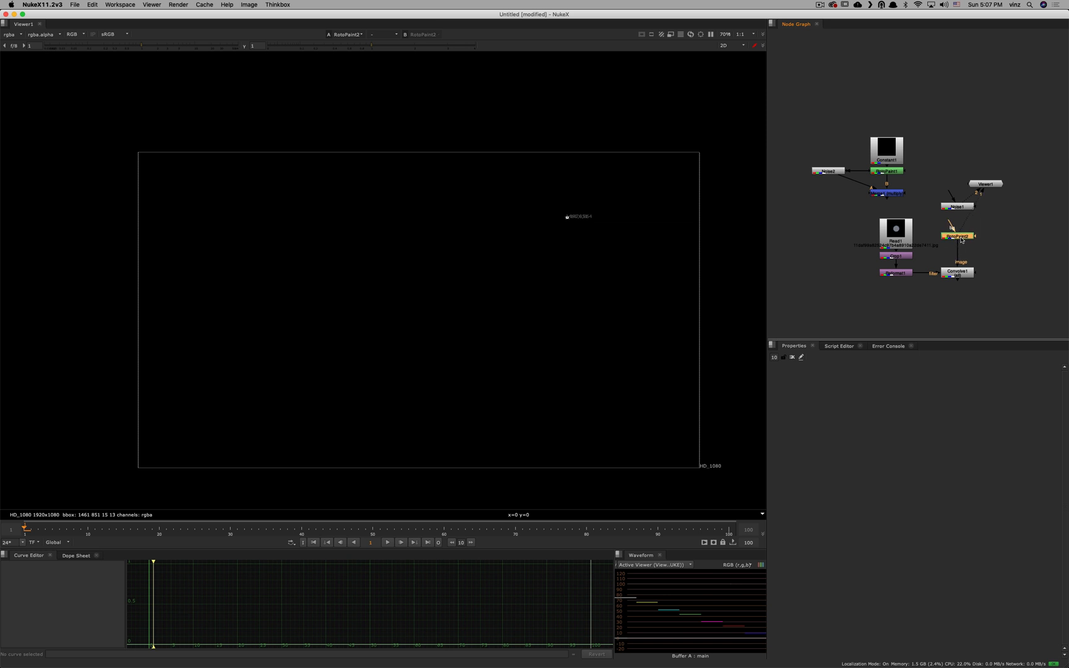
click(956, 273)
key(1)
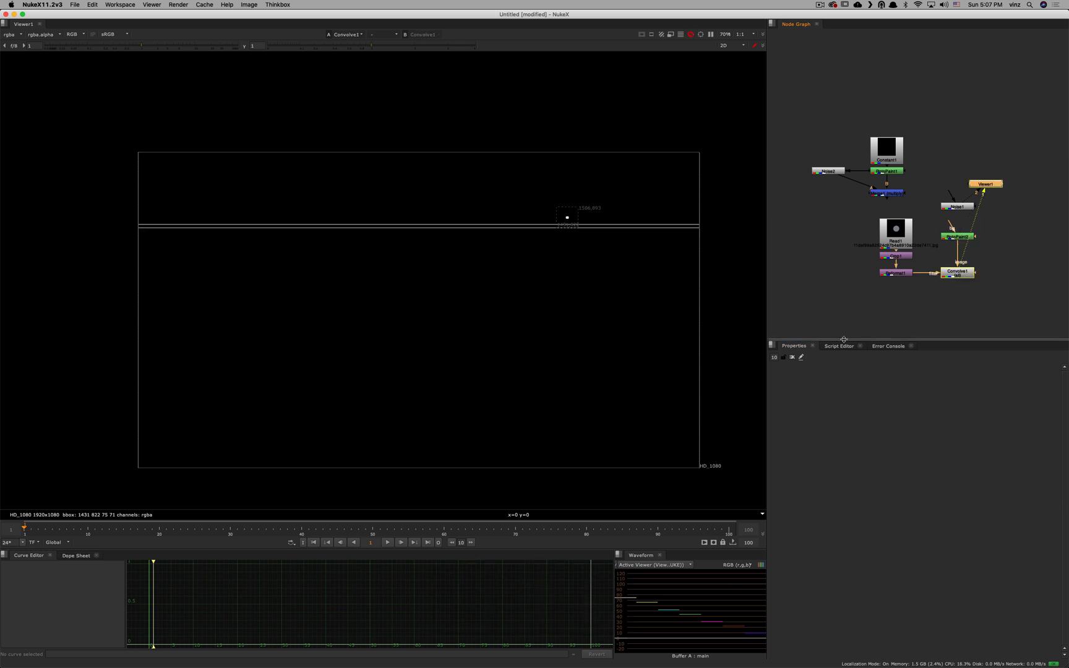
scroll(573, 223, up, 4)
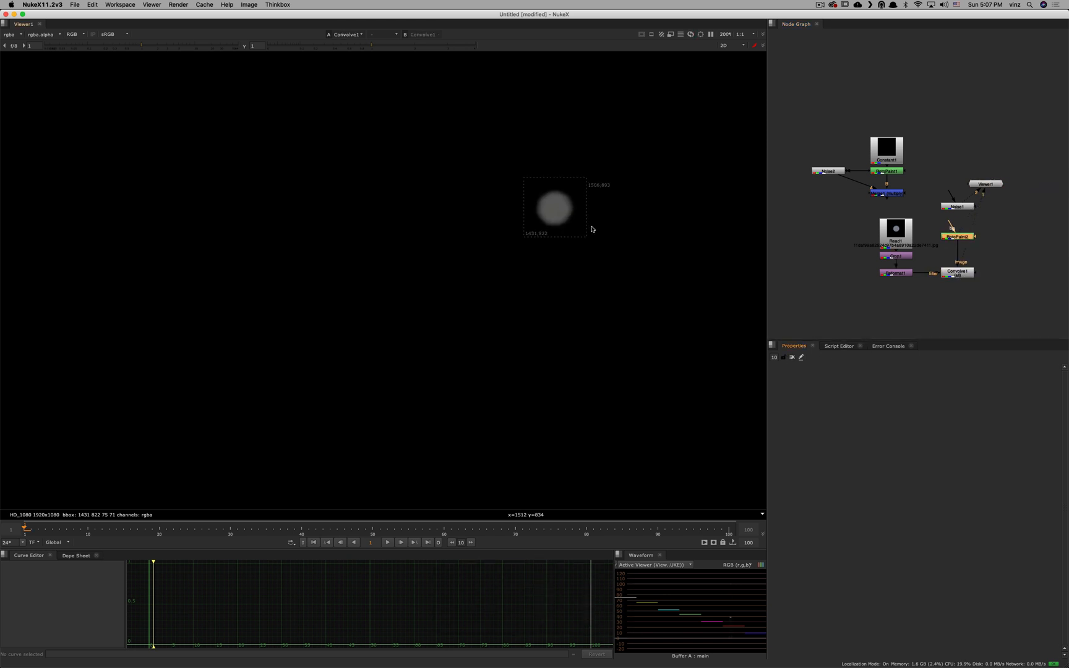
Step: View the Read and Reformat filter images, and compare their bokeh shape with the Convolve output close up
click(898, 242)
key(1)
click(896, 273)
key(1)
scroll(594, 322, down, 5)
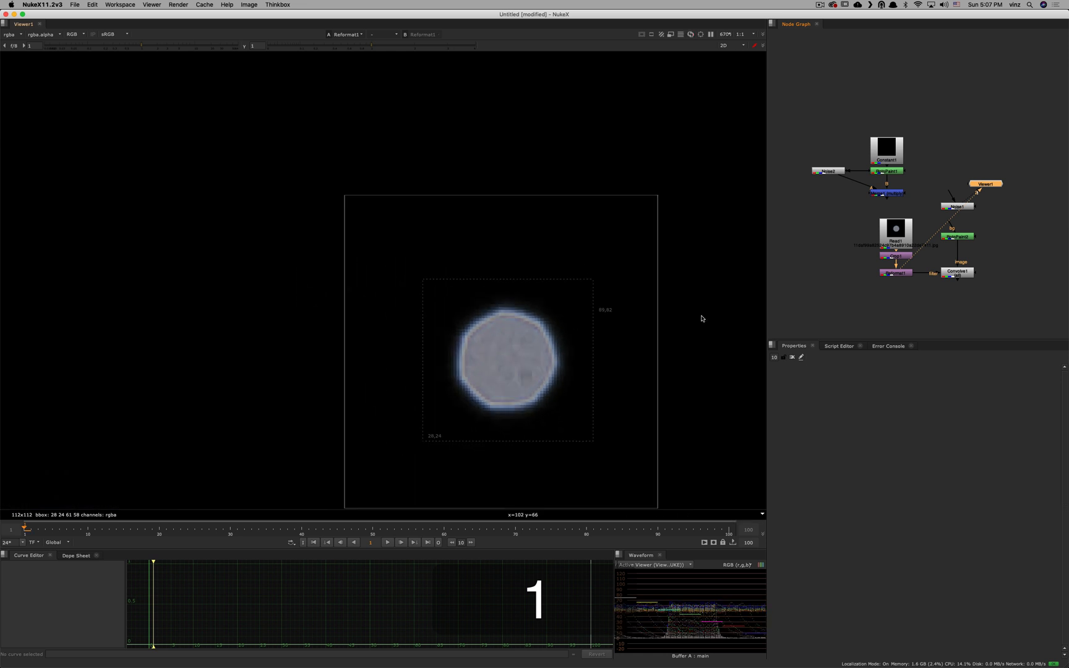
click(961, 277)
key(1)
scroll(598, 301, up, 4)
alt+drag(581, 336, 603, 248)
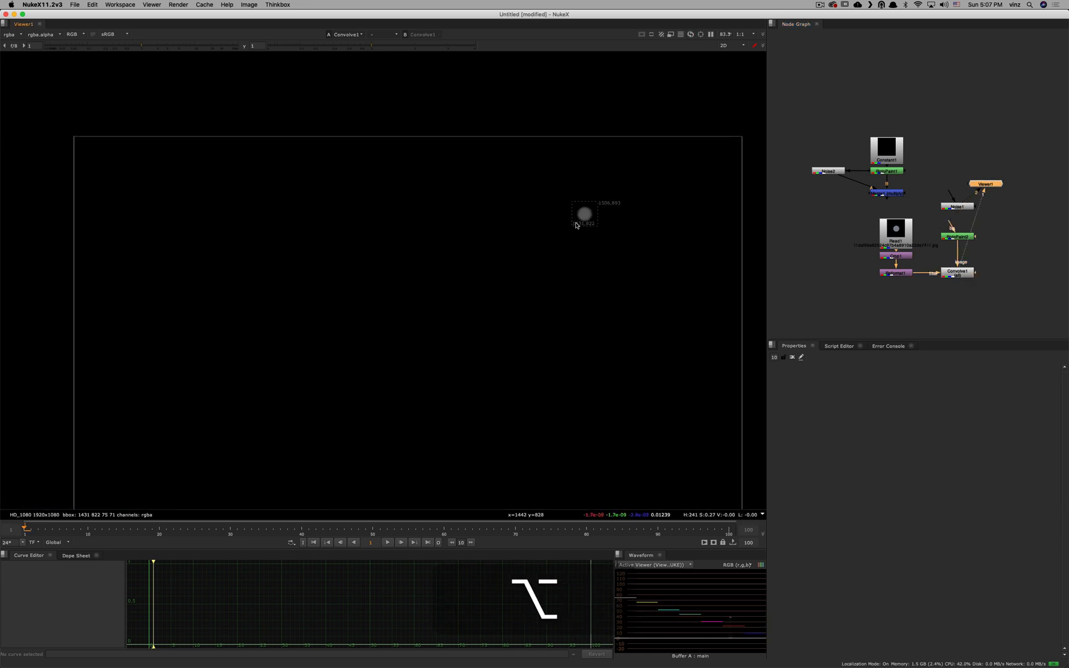
scroll(577, 210, up, 6)
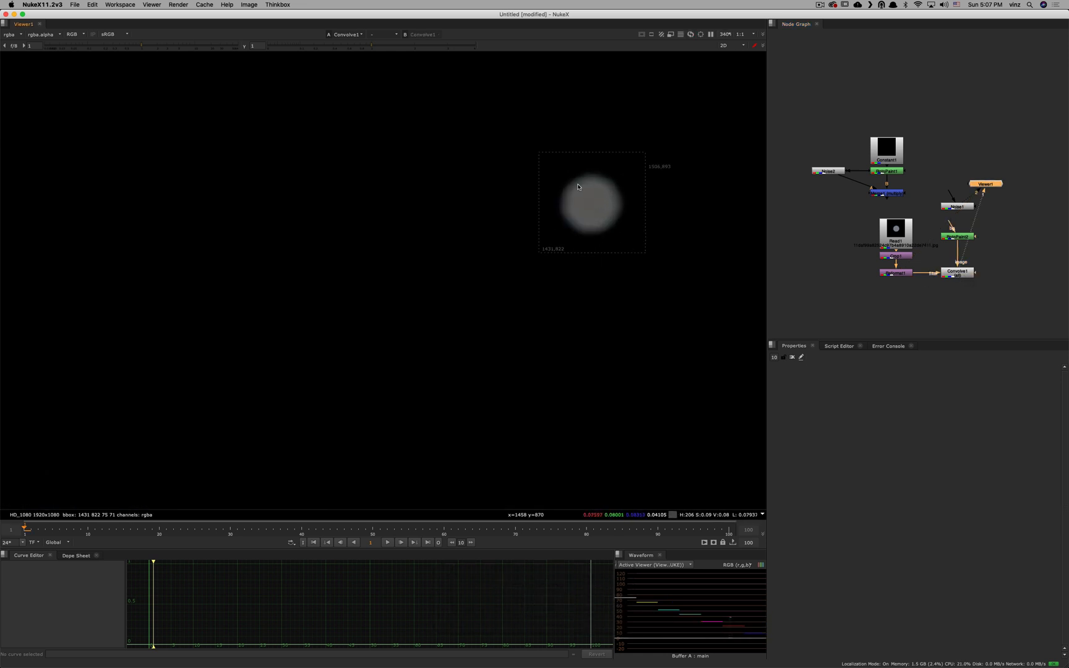
Step: View the new RotoPaint's output and shrink its ellipse to a dot about 4 by 4 px
double_click(958, 237)
key(1)
scroll(600, 207, up, 6)
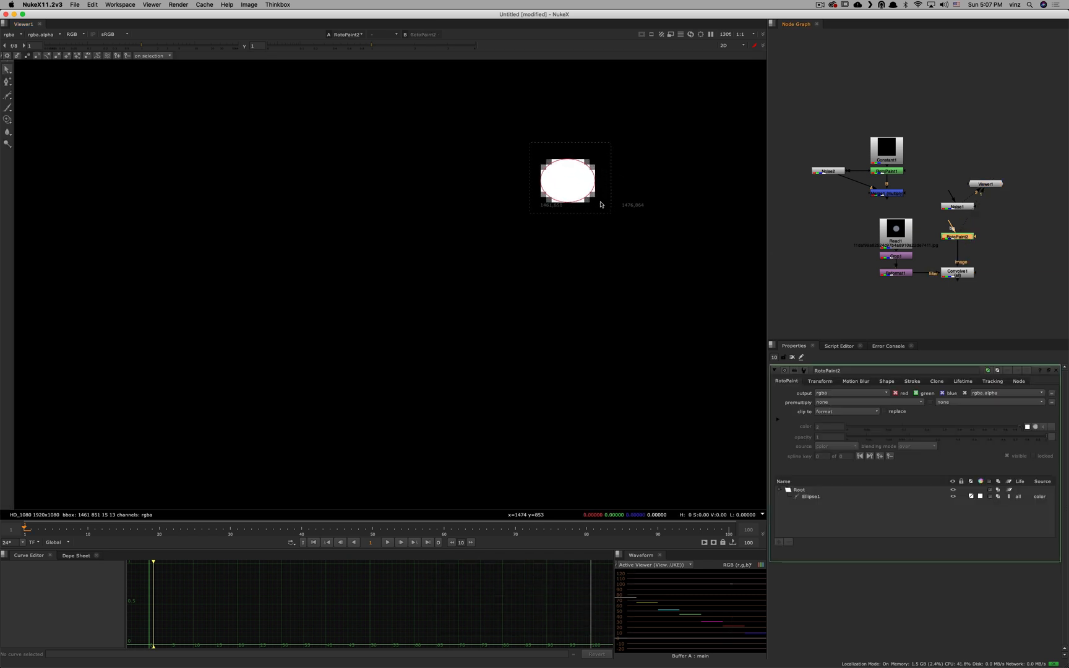
drag(600, 220, 504, 121)
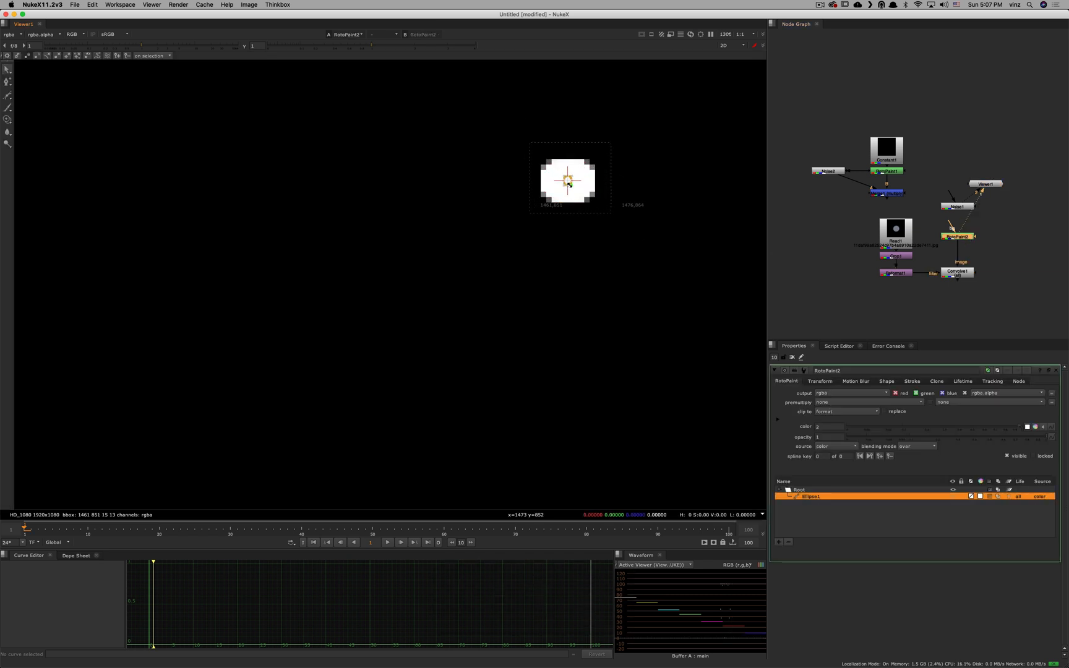
drag(570, 184, 614, 295)
scroll(594, 213, up, 4)
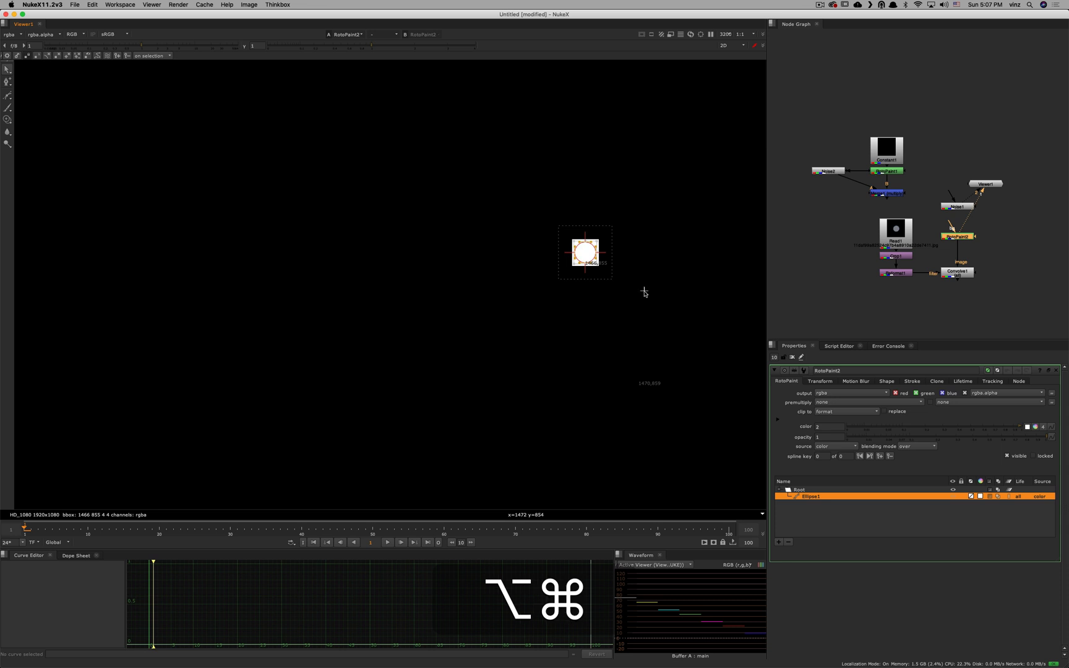
click(792, 357)
scroll(595, 300, down, 7)
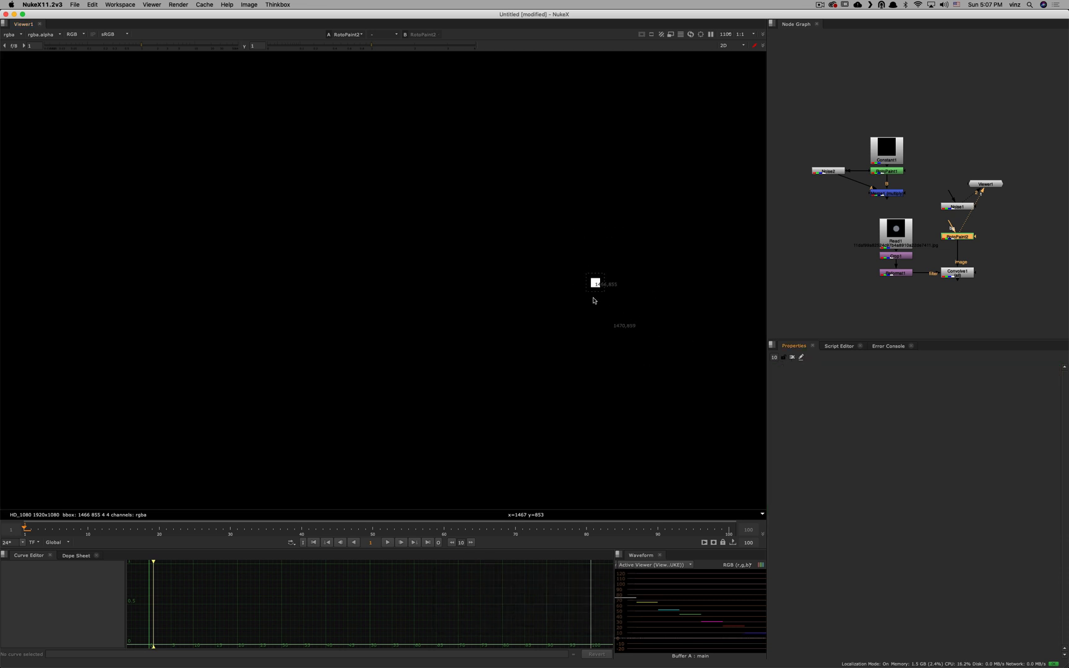
Step: View the Convolve output and set the RotoPaint ellipse's colour to 10, and finally to 30
click(959, 272)
key(1)
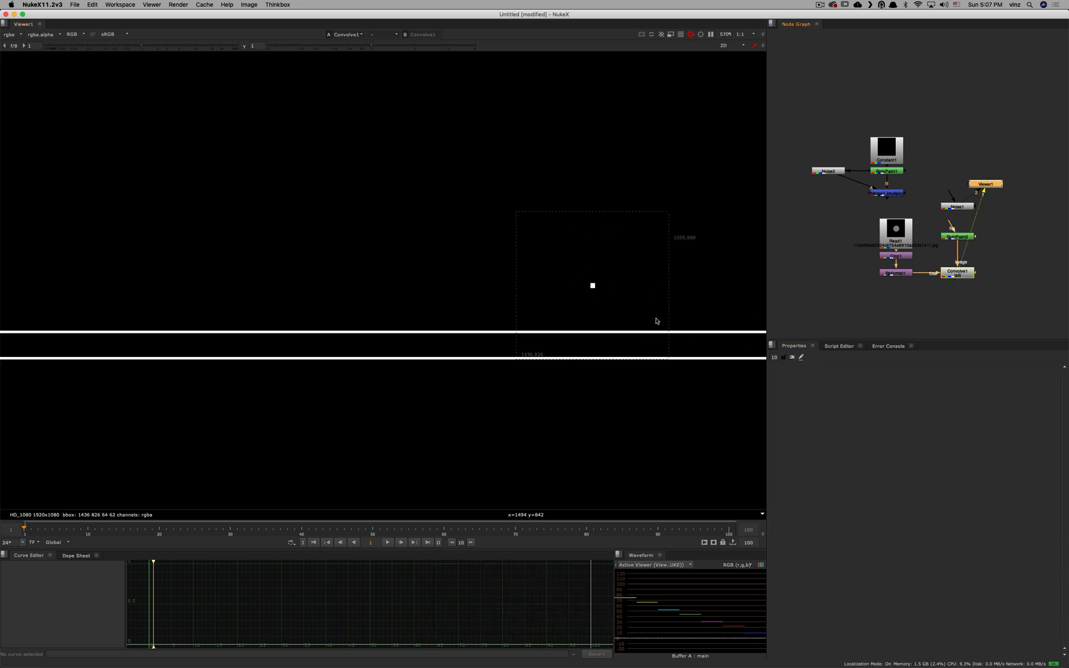
click(956, 236)
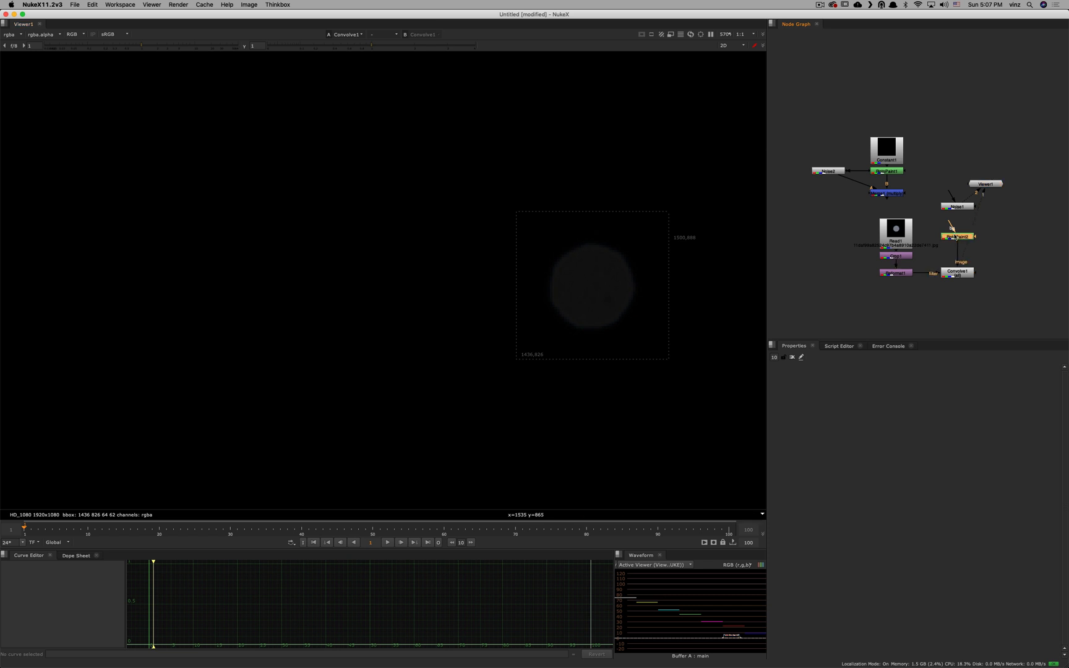
double_click(955, 237)
click(818, 499)
double_click(835, 426)
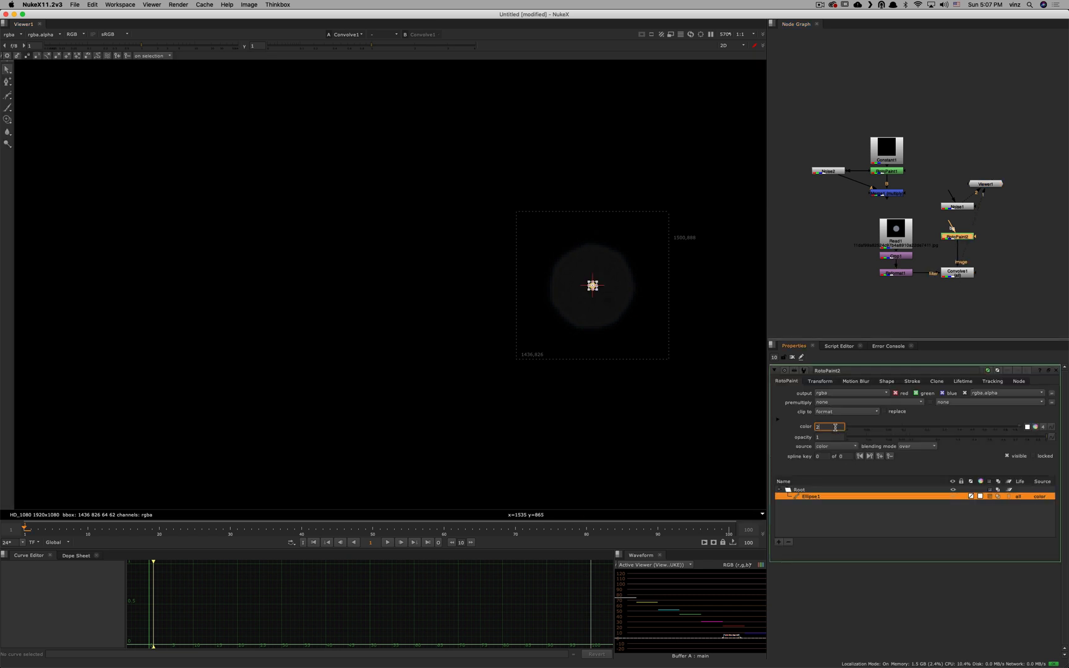
text(10)
key(Return)
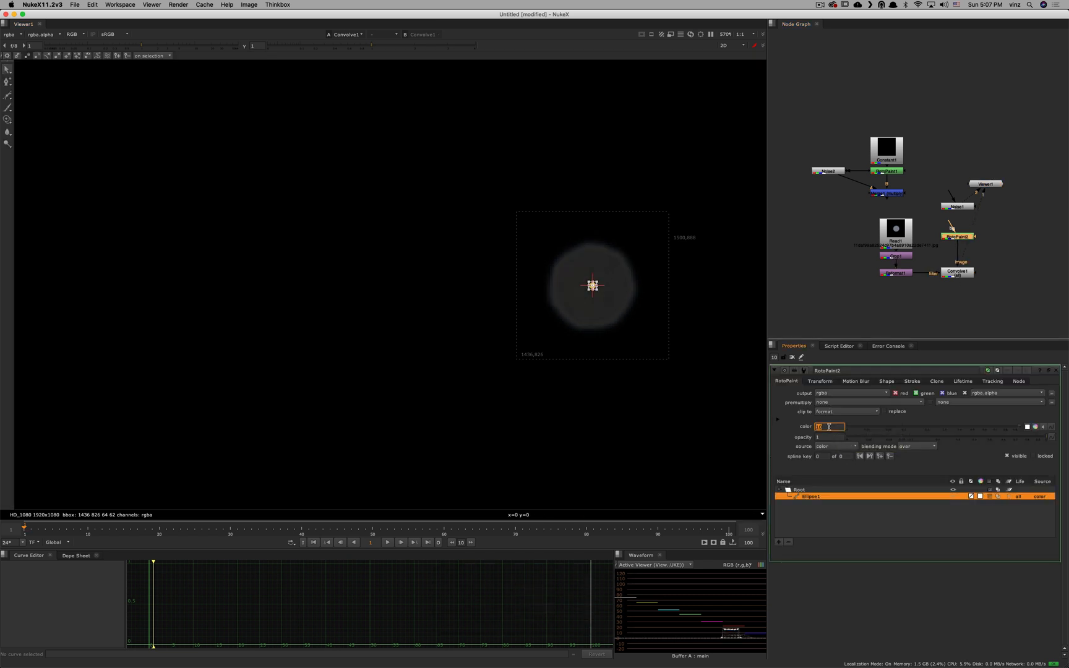
text(30)
key(Return)
click(791, 357)
Step: Add a Transform below the new RotoPaint and place its centre on the dot at x 1470, y 856
scroll(648, 382, down, 10)
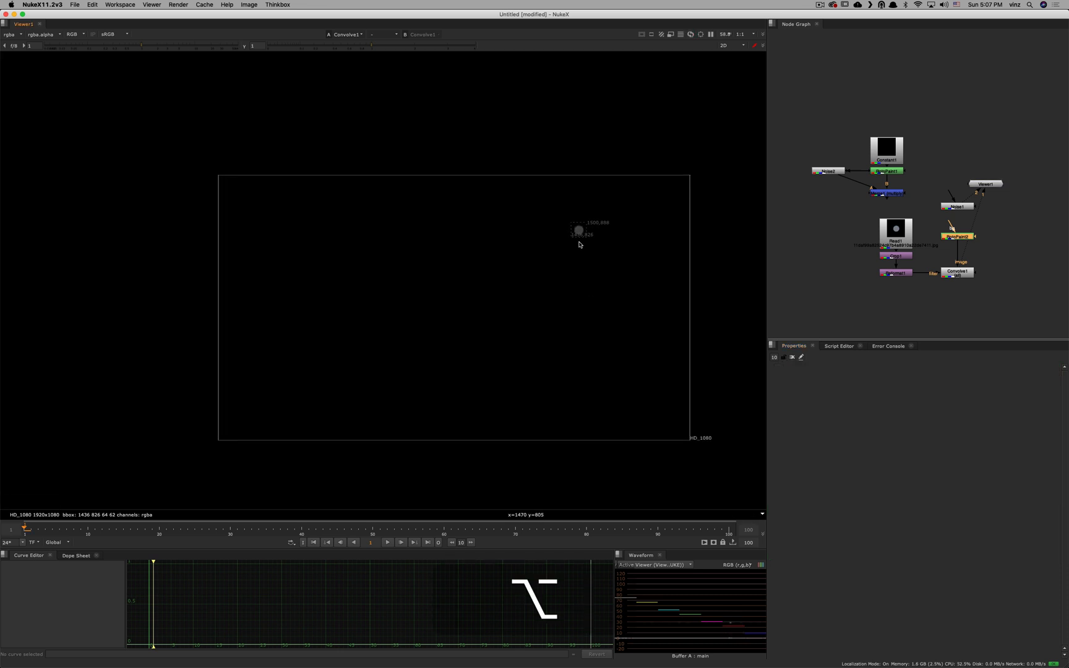
alt+drag(580, 245, 582, 262)
click(956, 272)
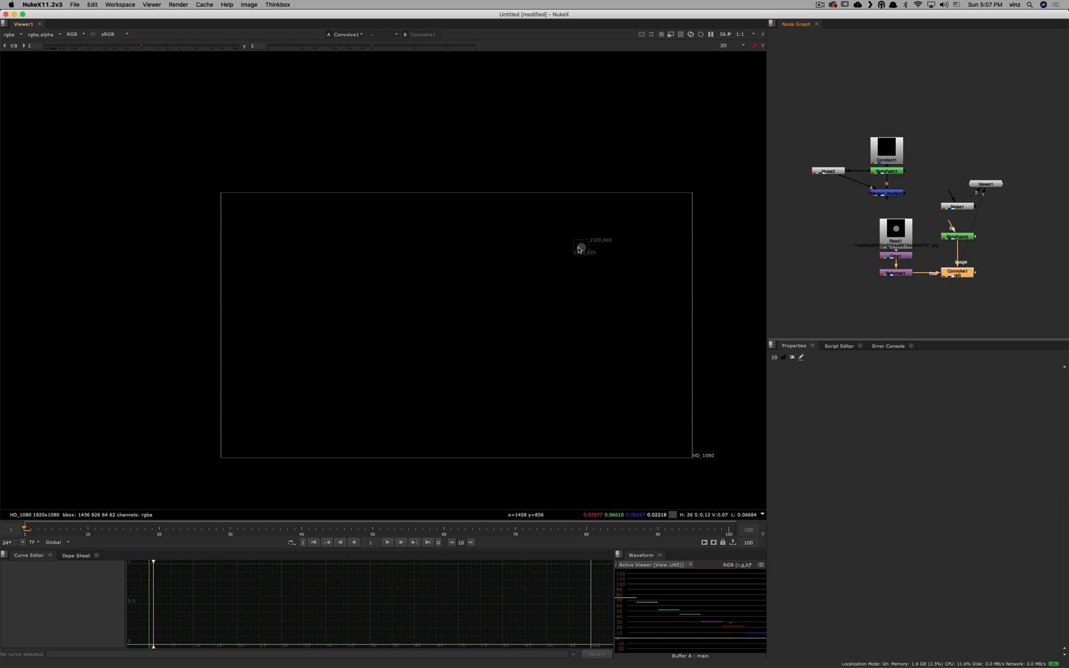
double_click(961, 237)
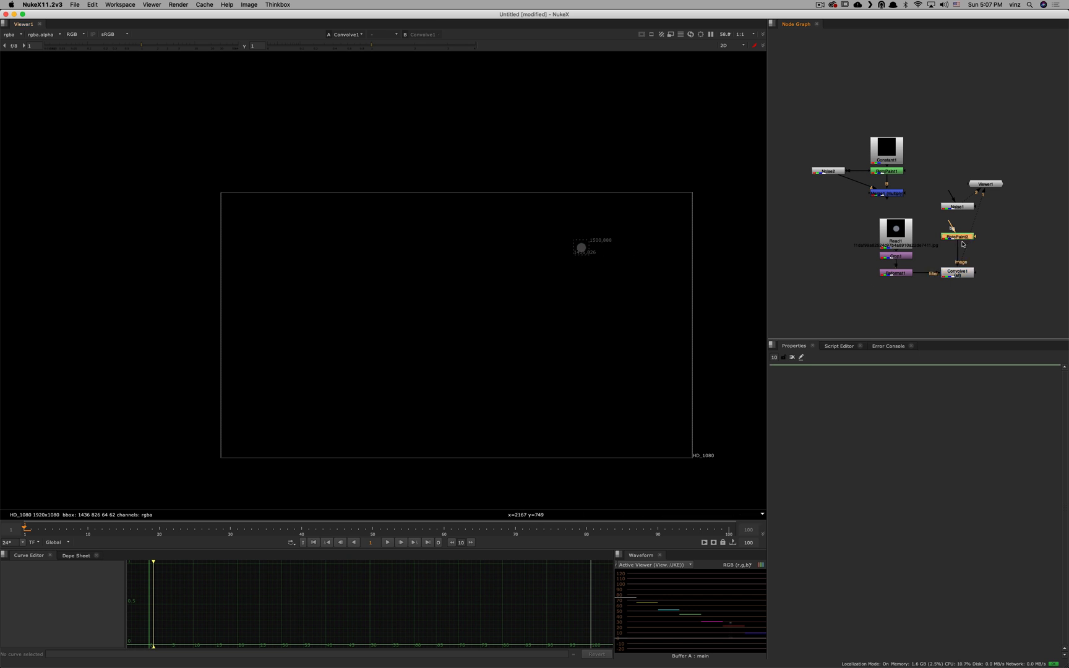
drag(552, 222, 634, 282)
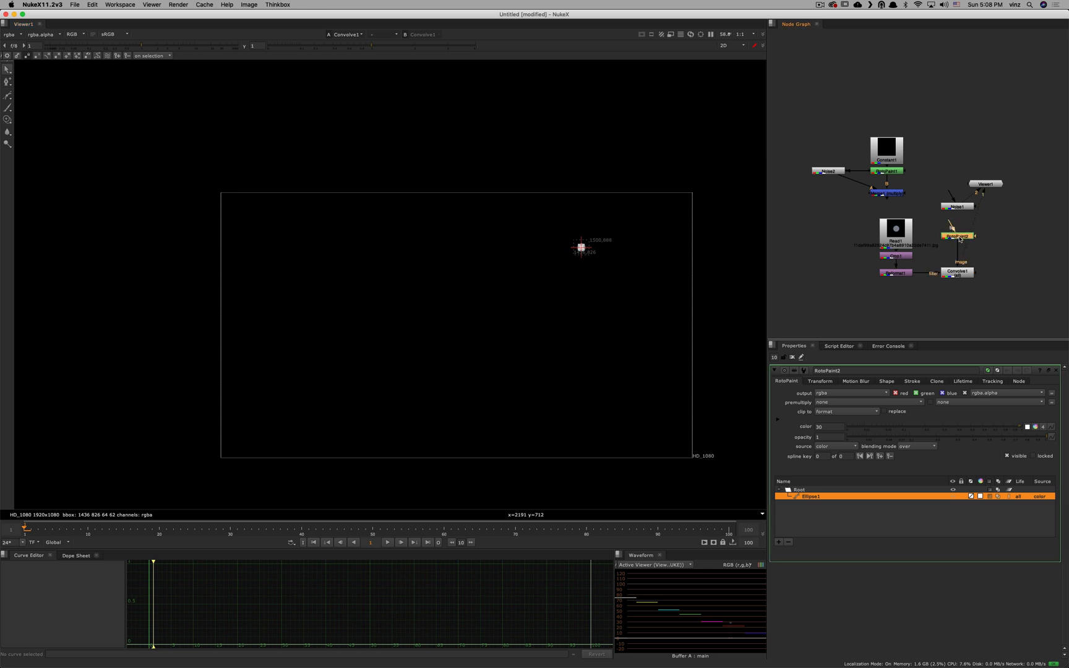
key(t)
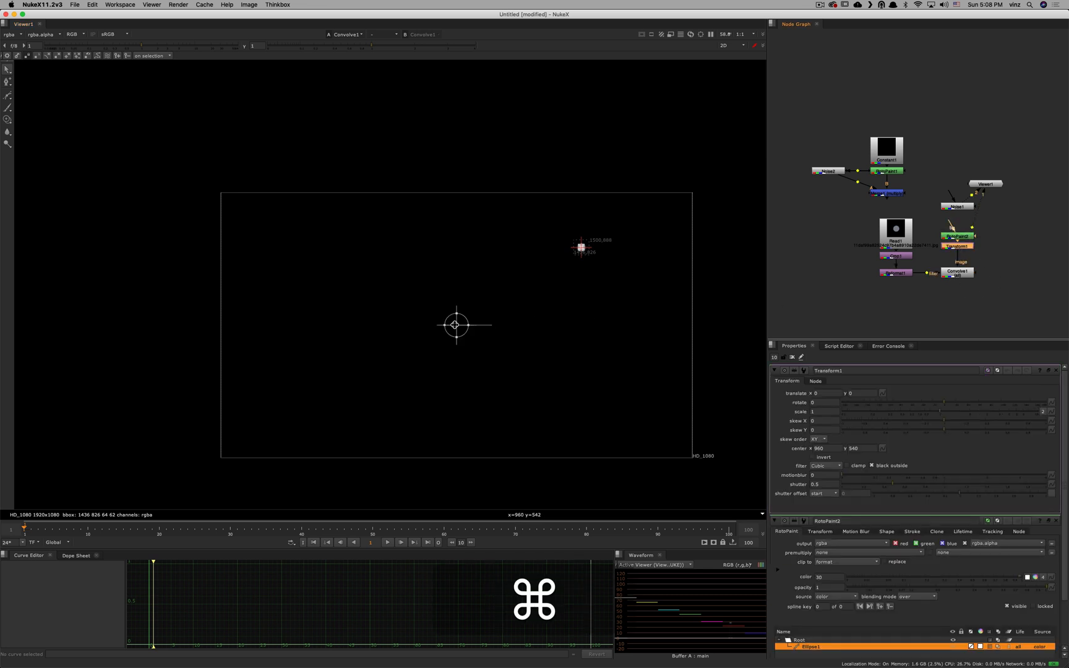
super+drag(456, 325, 582, 247)
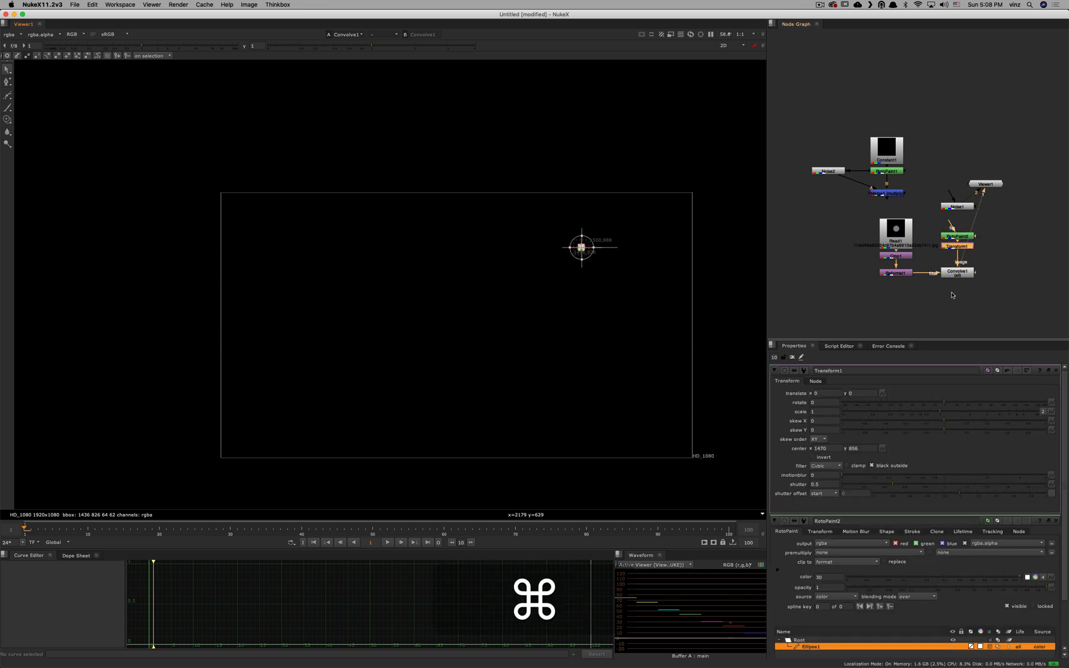
Step: View the Convolve output and move the dot with the Transform to a translate of about x -46, y -138
click(963, 273)
key(1)
click(792, 357)
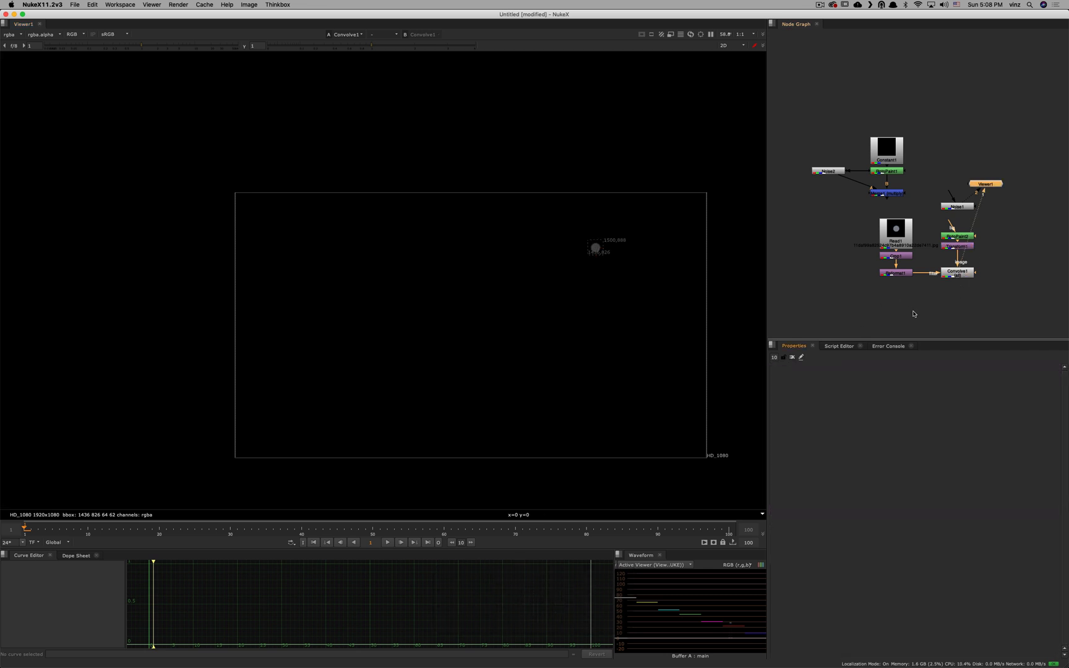
double_click(967, 250)
drag(594, 255, 583, 289)
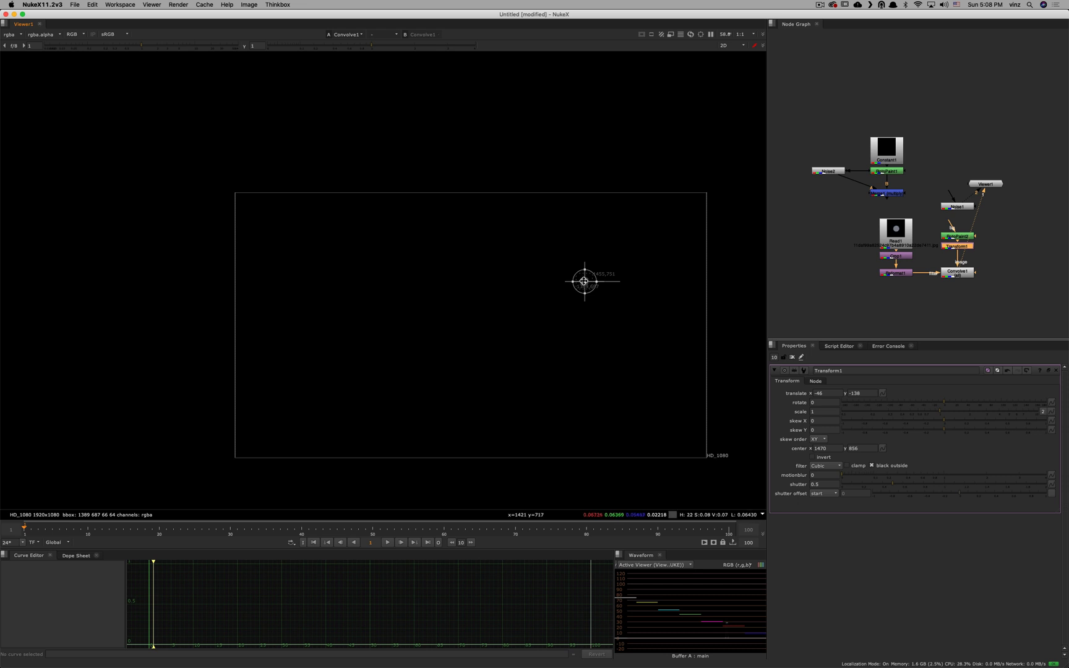
Step: Move the dot with the Transform to a translate of about x 36, y -468
drag(606, 340, 634, 382)
drag(613, 324, 584, 349)
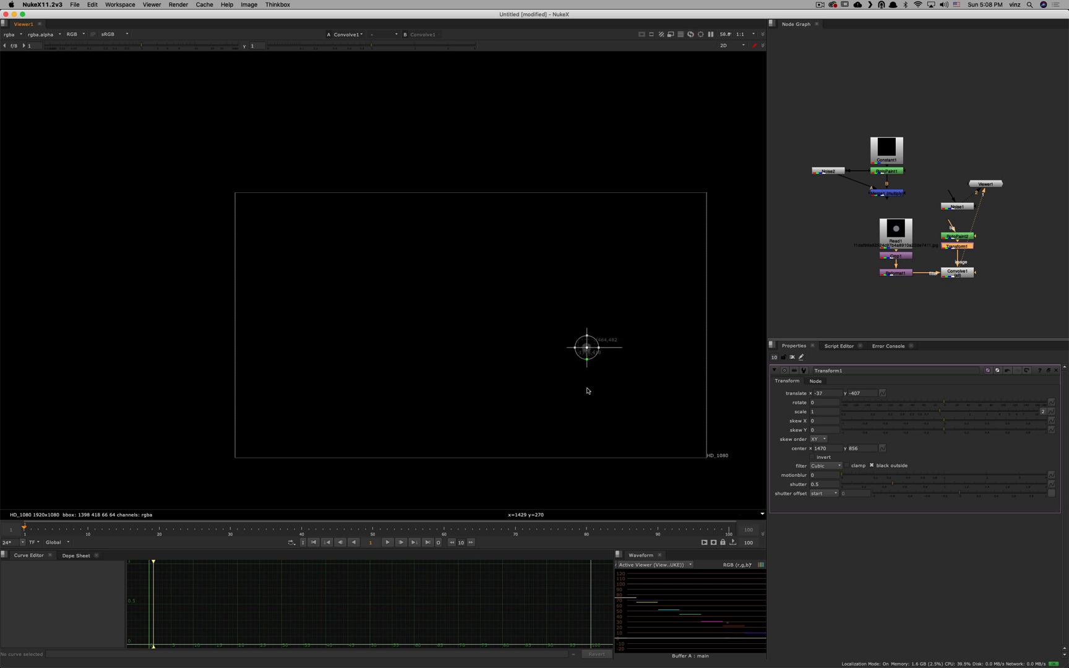
scroll(579, 354, up, 4)
middle_drag(594, 343, 558, 357)
scroll(564, 373, down, 3)
drag(558, 356, 619, 358)
scroll(561, 360, up, 2)
scroll(624, 365, down, 3)
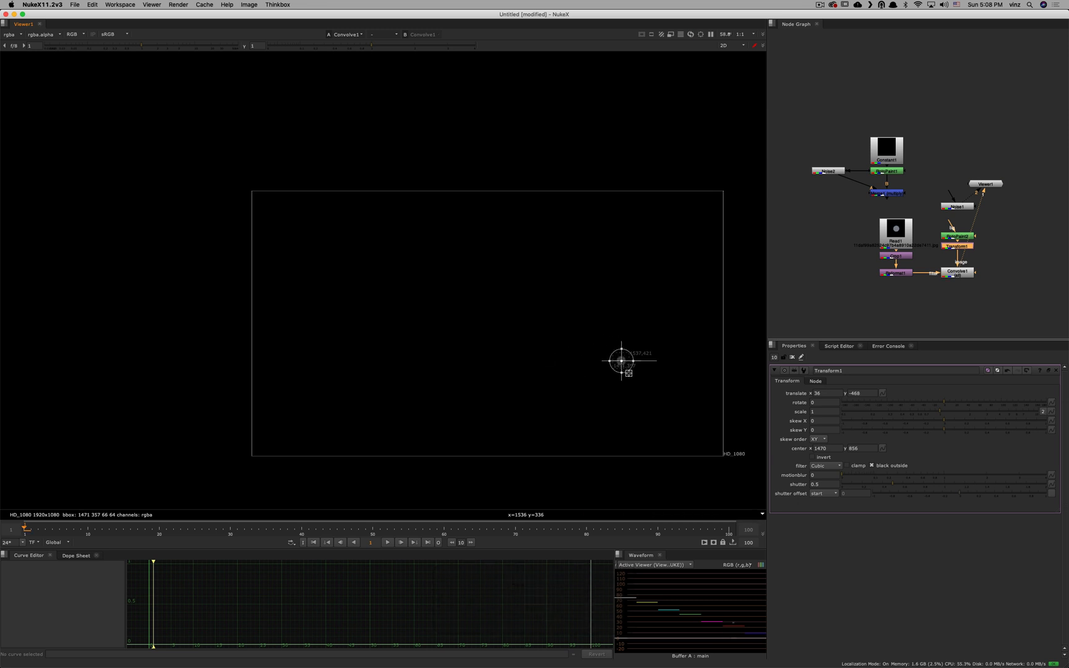
Step: View the Convolve output and shift the Convolve node with its upstream branch to a free area of the node graph
click(953, 271)
key(1)
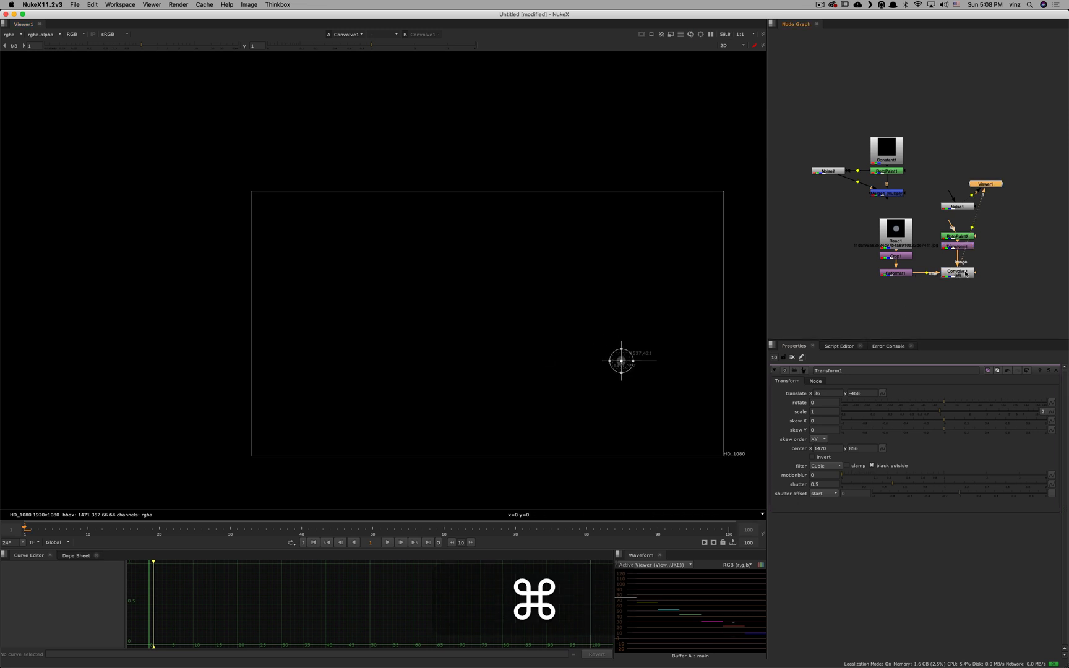
super+drag(963, 271, 903, 277)
click(939, 285)
click(901, 281)
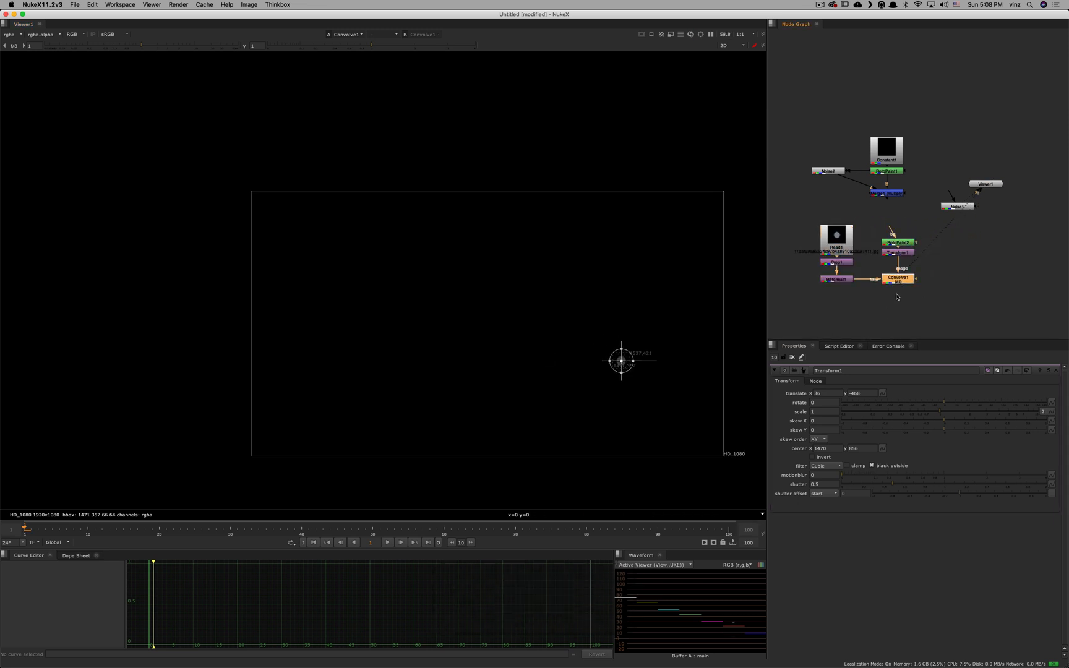
Step: Add a Transform below the Convolve node and set its scale to 0.9
key(t)
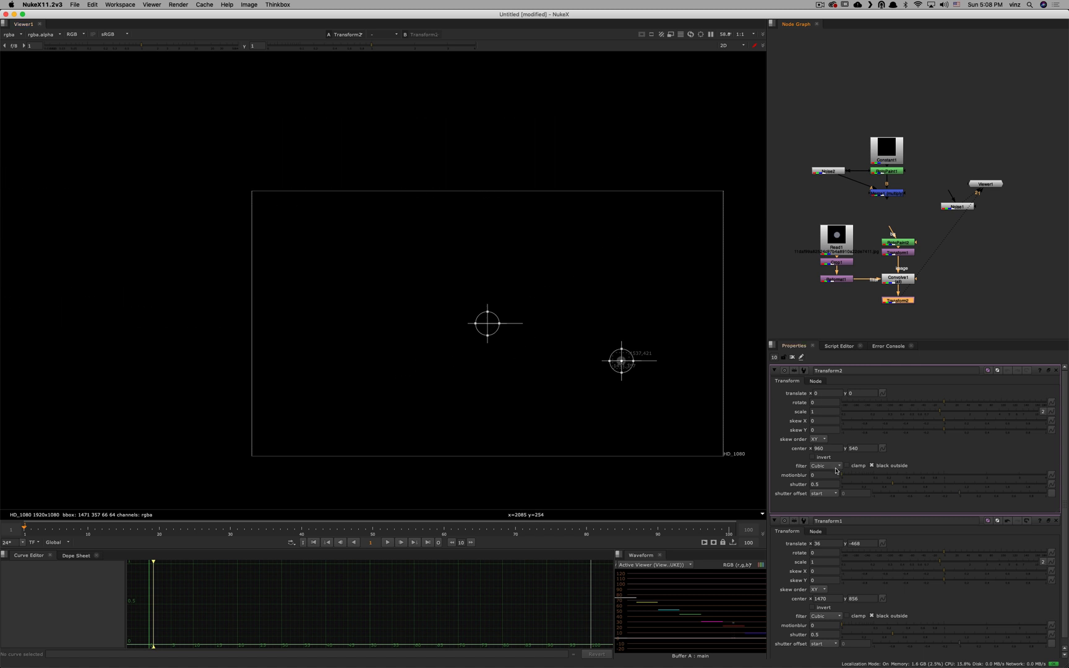
scroll(612, 360, up, 2)
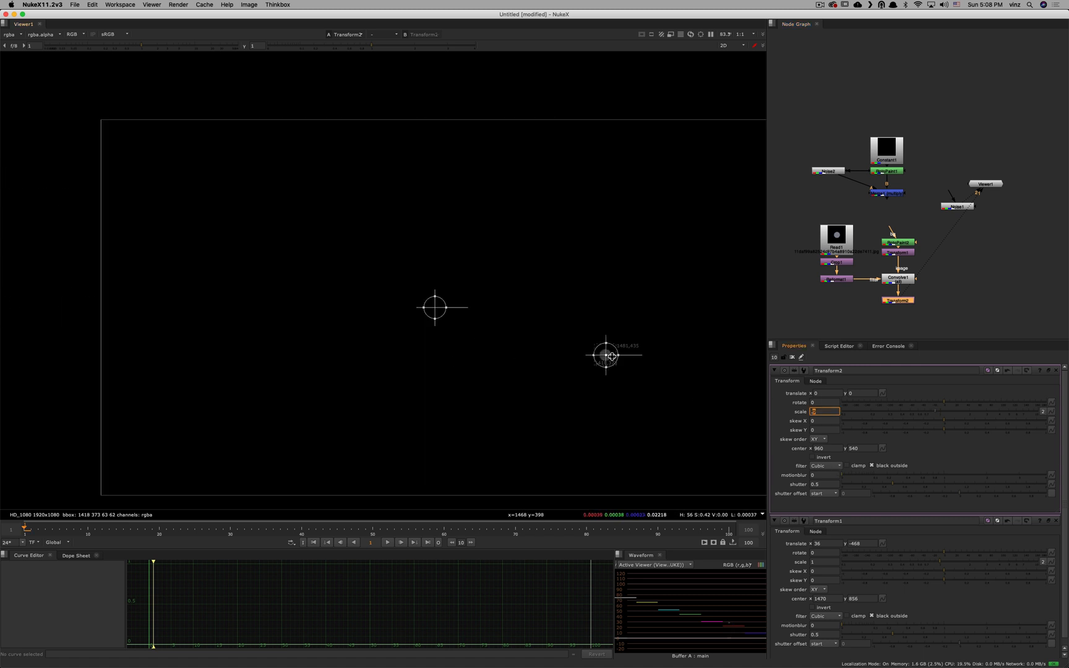
click(910, 301)
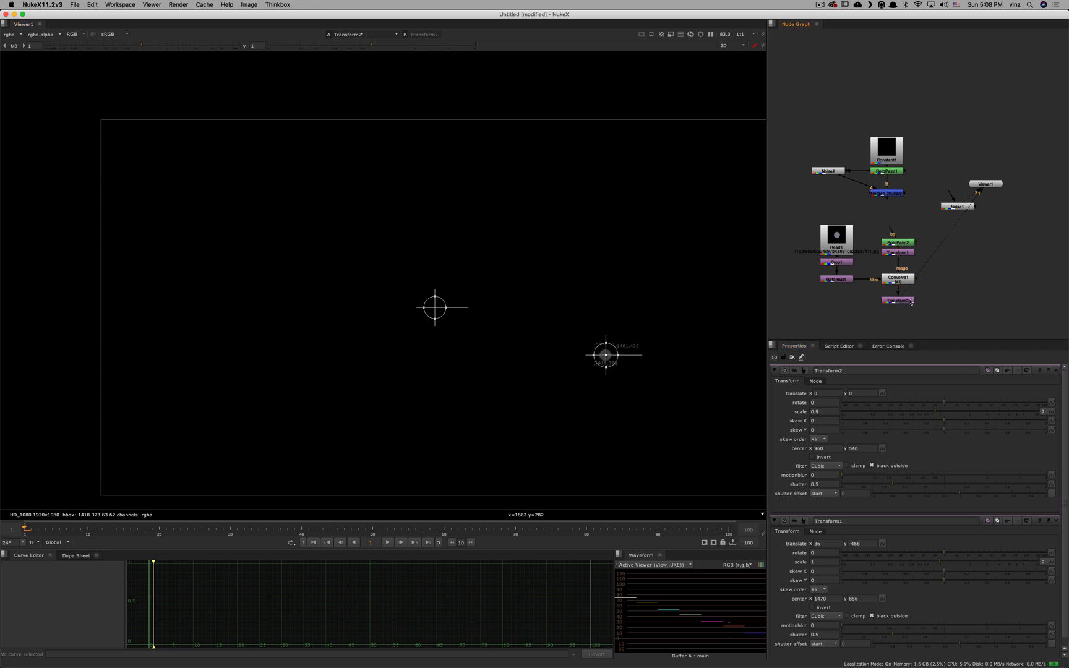
alt+drag(908, 293, 910, 301)
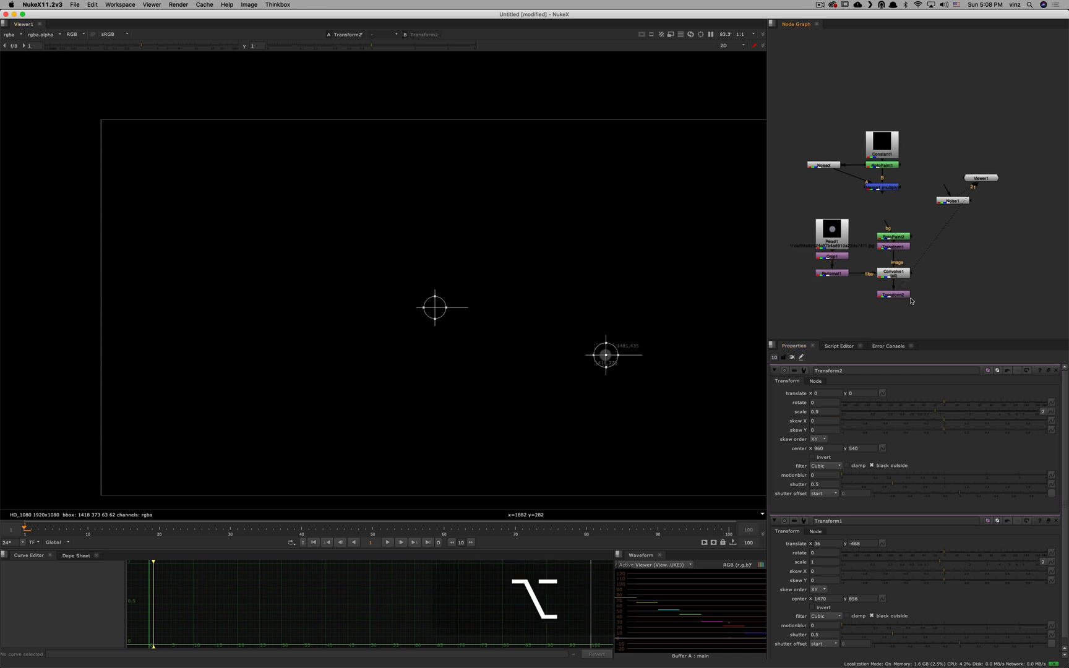
Step: Set the Reformat scale of the bokeh filter image to 0.5 and view the output of the Transform below Convolve
double_click(835, 274)
key(1)
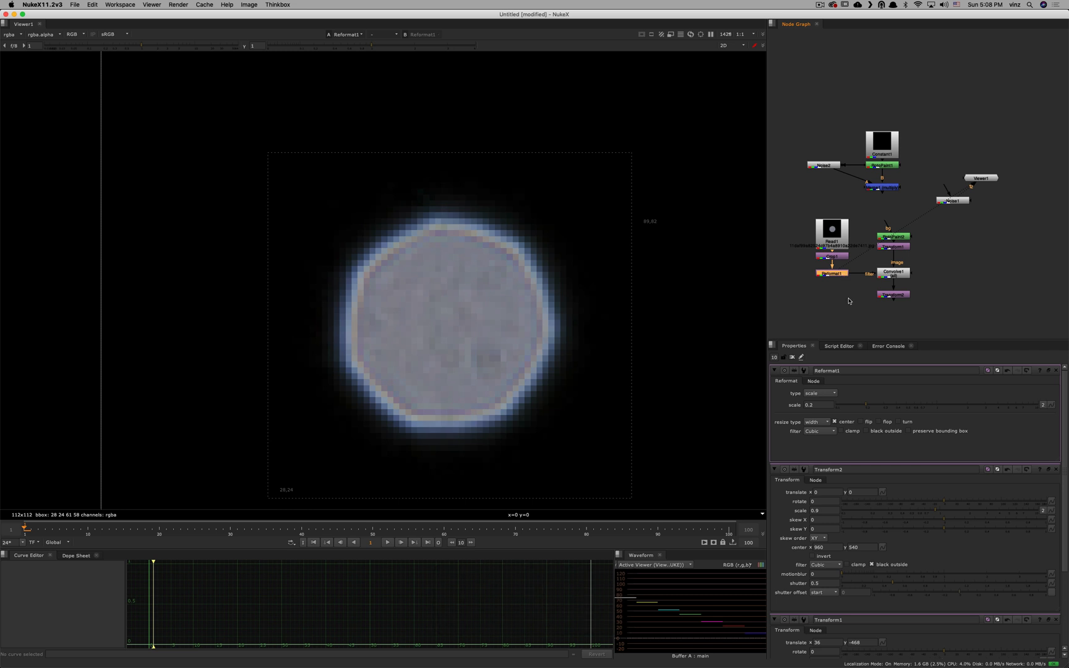
middle_drag(813, 406, 841, 407)
scroll(818, 404, up, 1)
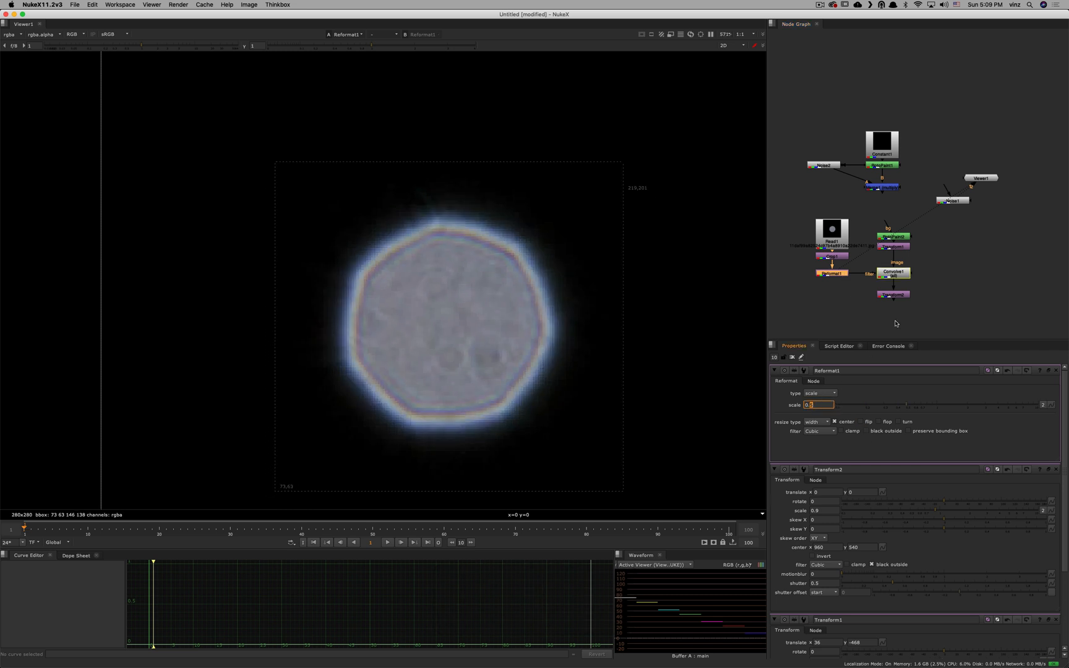
click(906, 294)
key(1)
alt+middle_drag(583, 365, 606, 347)
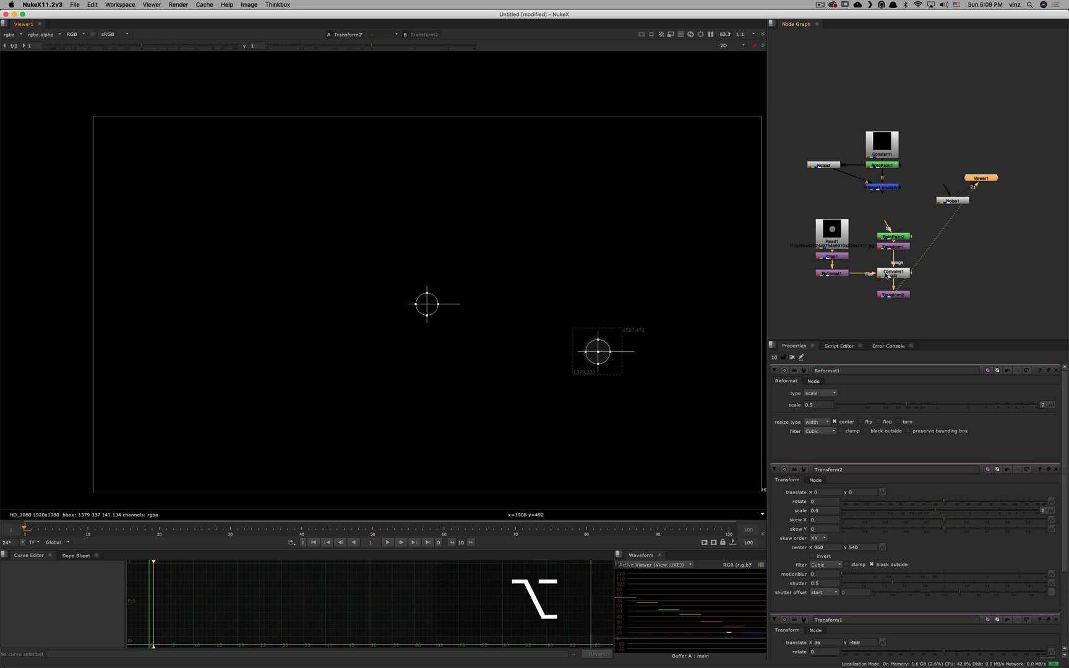
Step: Set the colour of the RotoPaint ellipse feeding the Convolve to 300 and close all properties panels
double_click(893, 237)
click(810, 496)
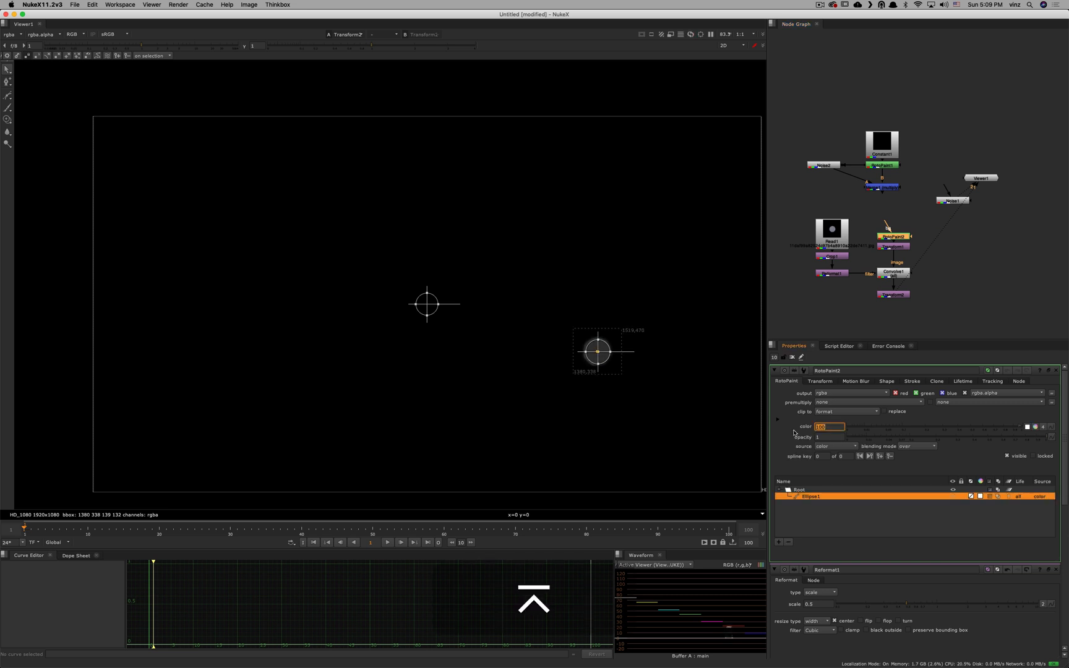
click(815, 426)
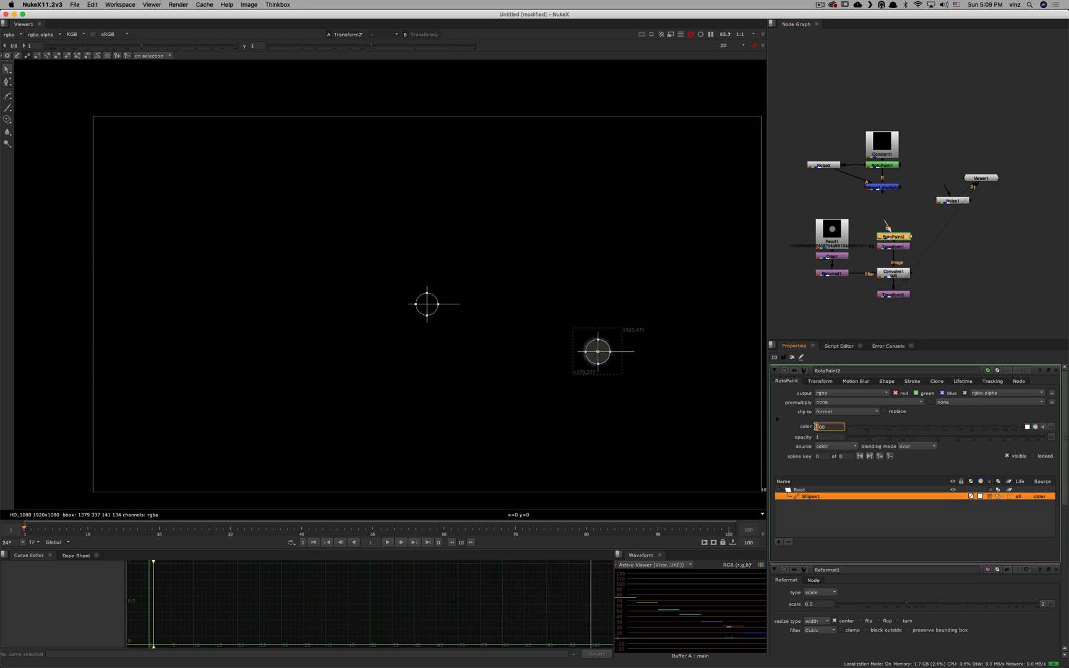
key(Up)
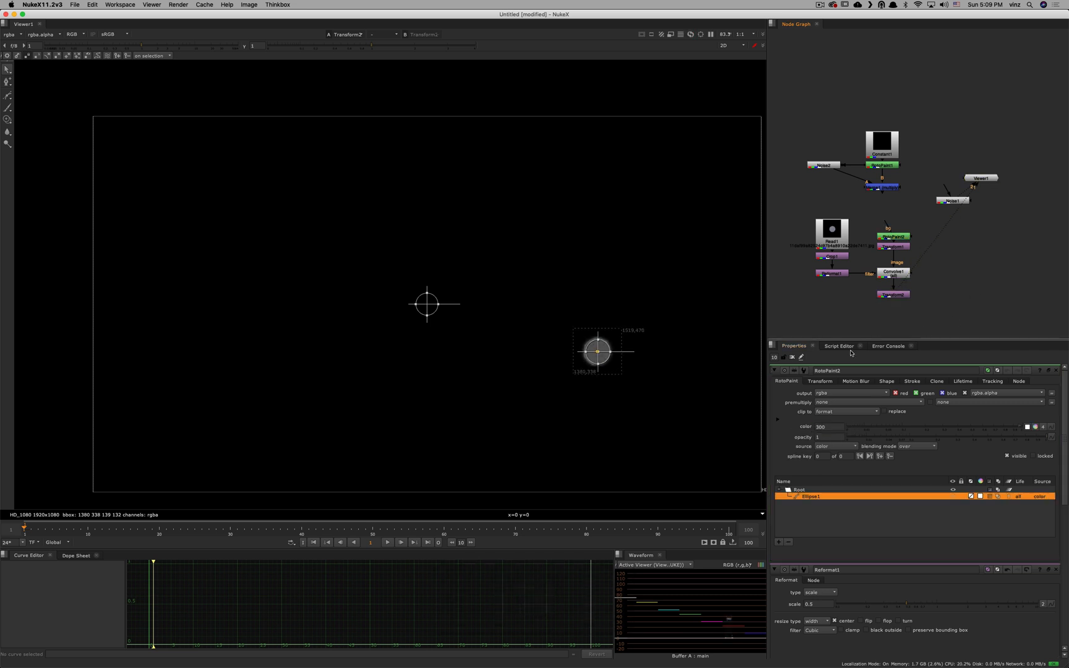
click(791, 357)
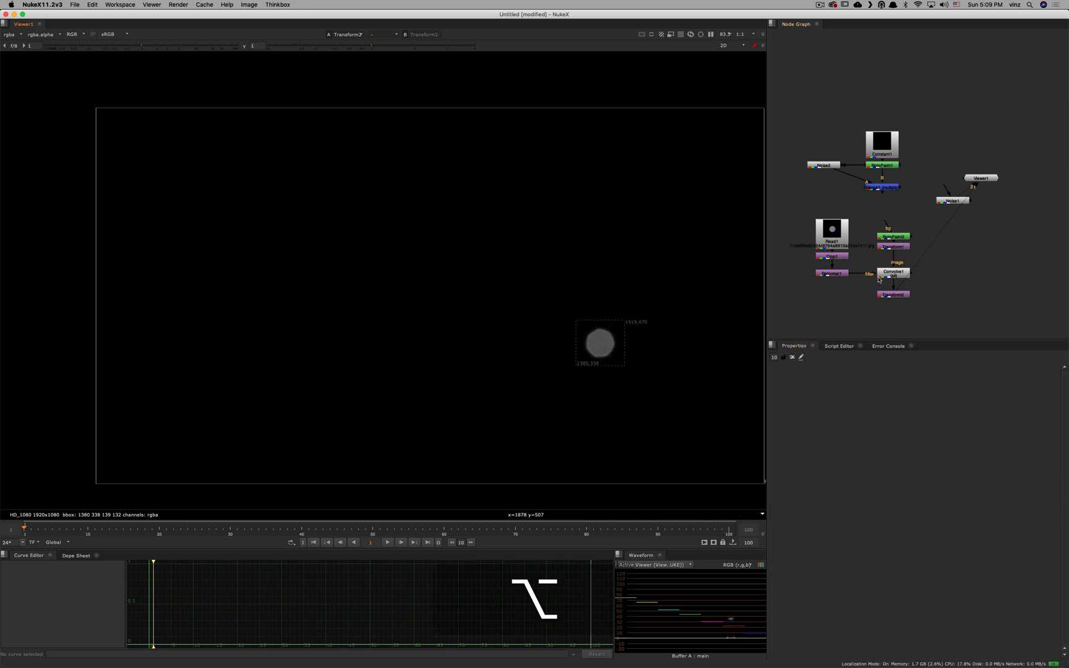
Step: Set the scale of the Transform below Convolve to 0.7 and move that node aside to make room
double_click(886, 295)
key(1)
click(834, 410)
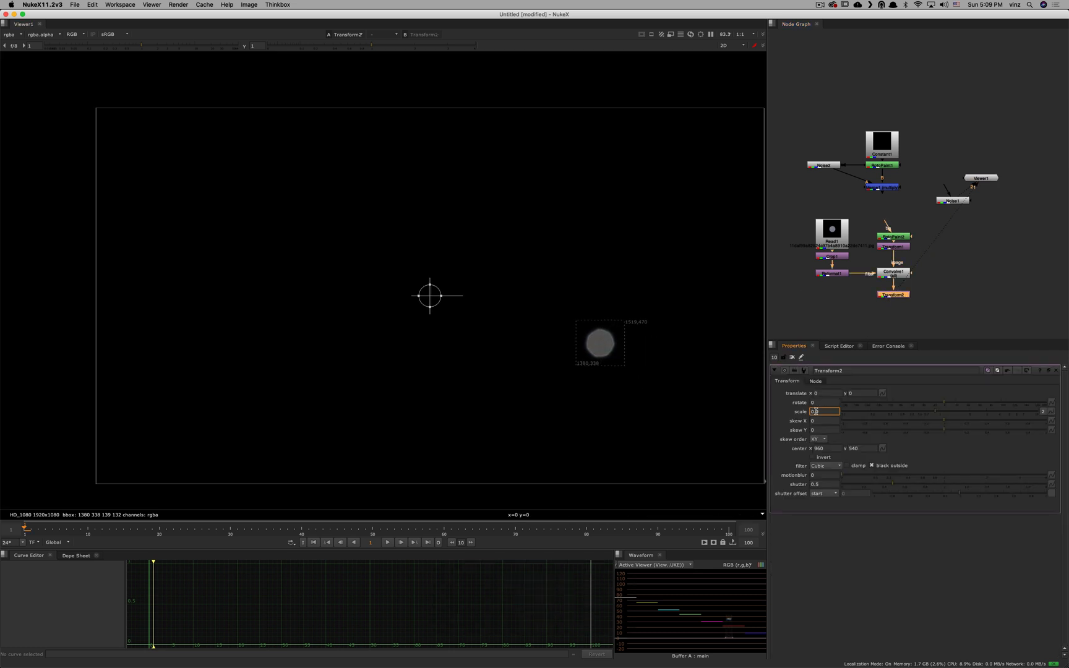
key(Down)
key(Down)
click(894, 292)
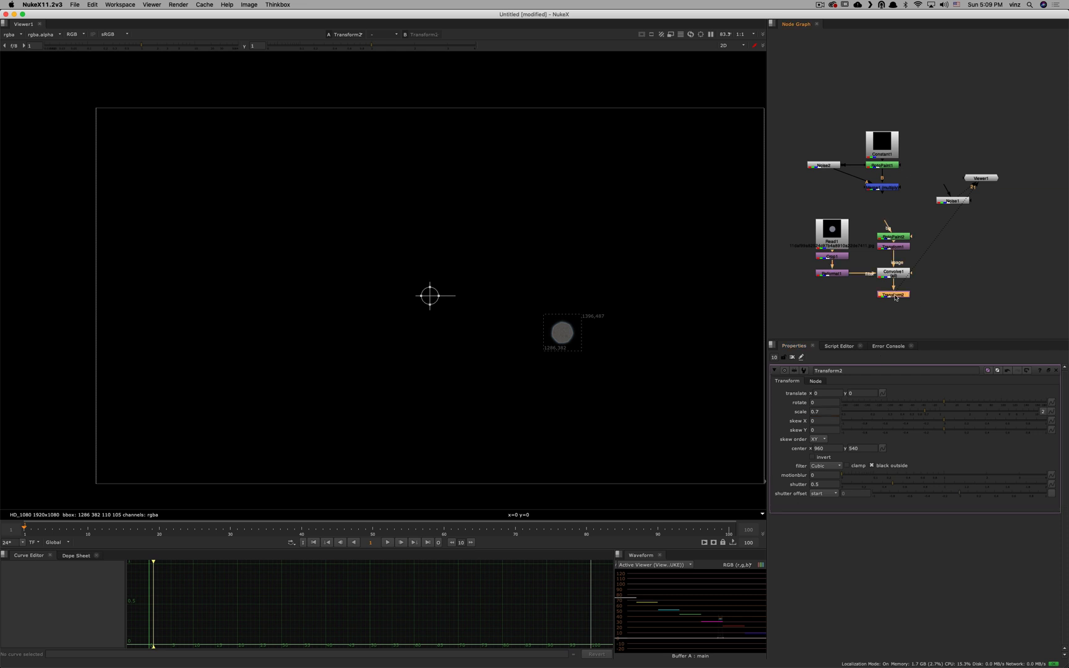
drag(893, 292, 841, 319)
click(890, 310)
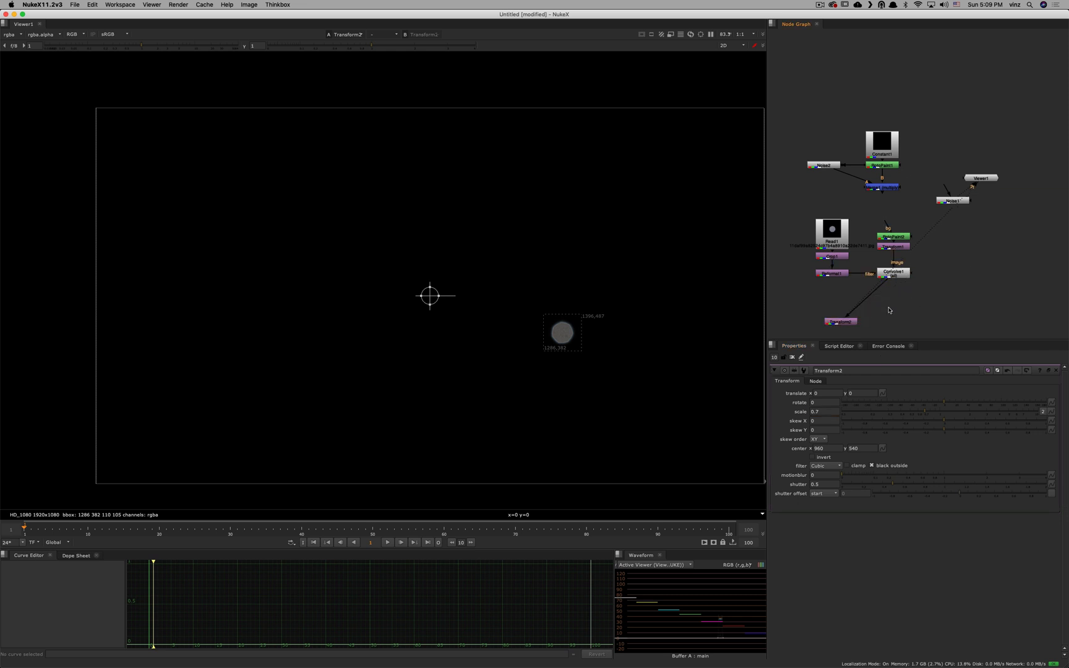
Step: Branch a second Transform off the Convolve node, view it and set its scale to -1
key(t)
key(1)
click(833, 412)
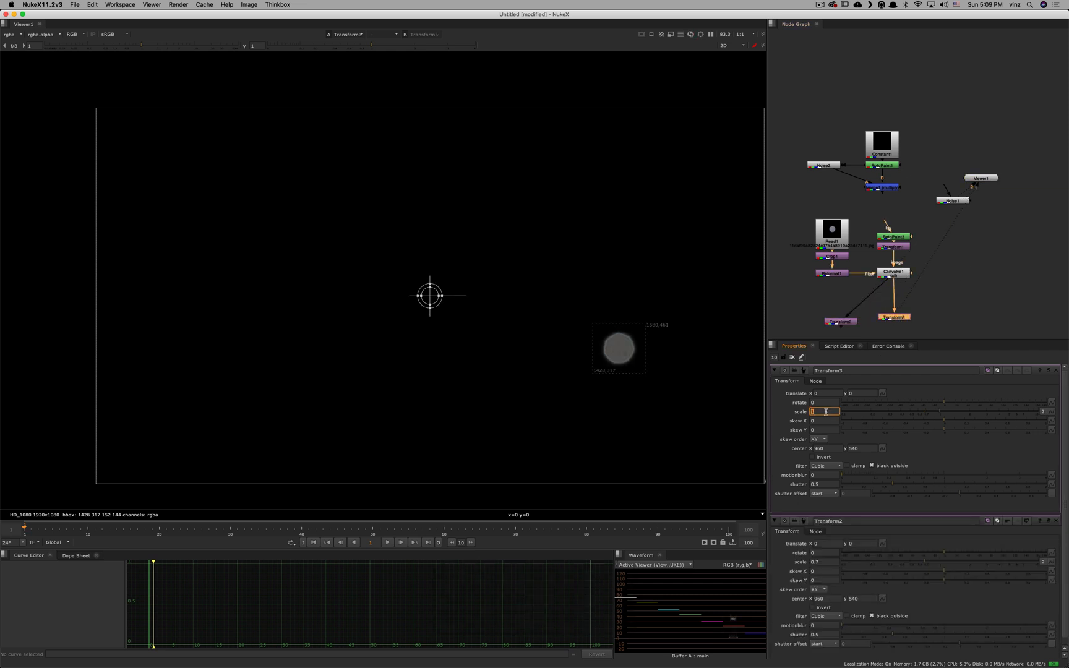
text(-1)
key(Return)
Step: Branch a third Transform off the Convolve node, placed beside the other two, and set its scale to 0.3
alt+drag(879, 340, 961, 264)
key(t)
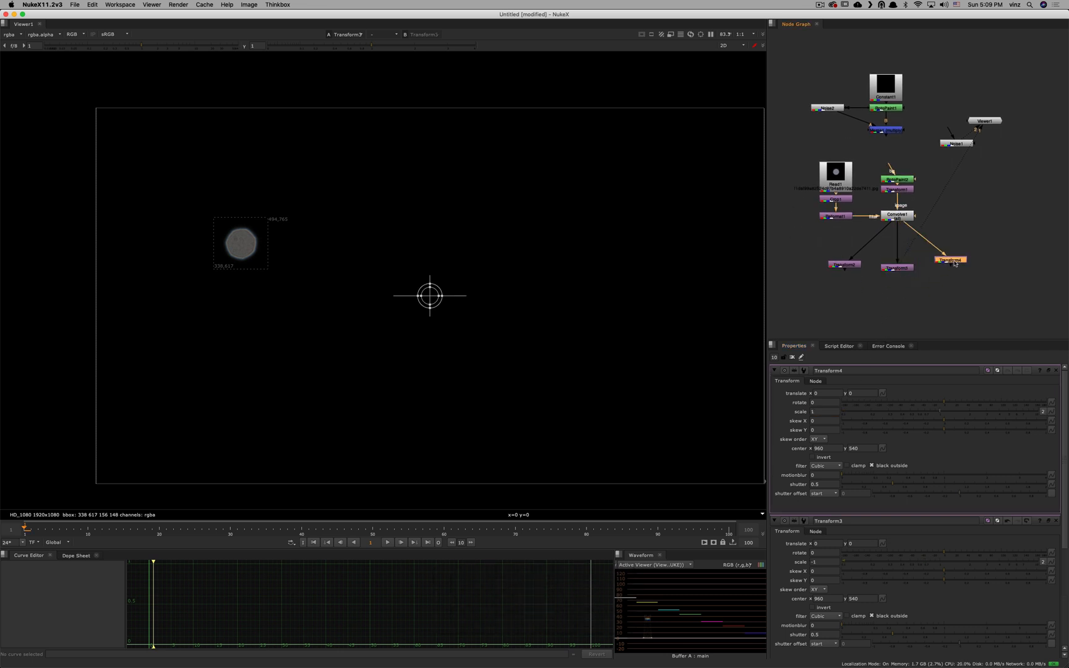
key(1)
double_click(847, 267)
key(1)
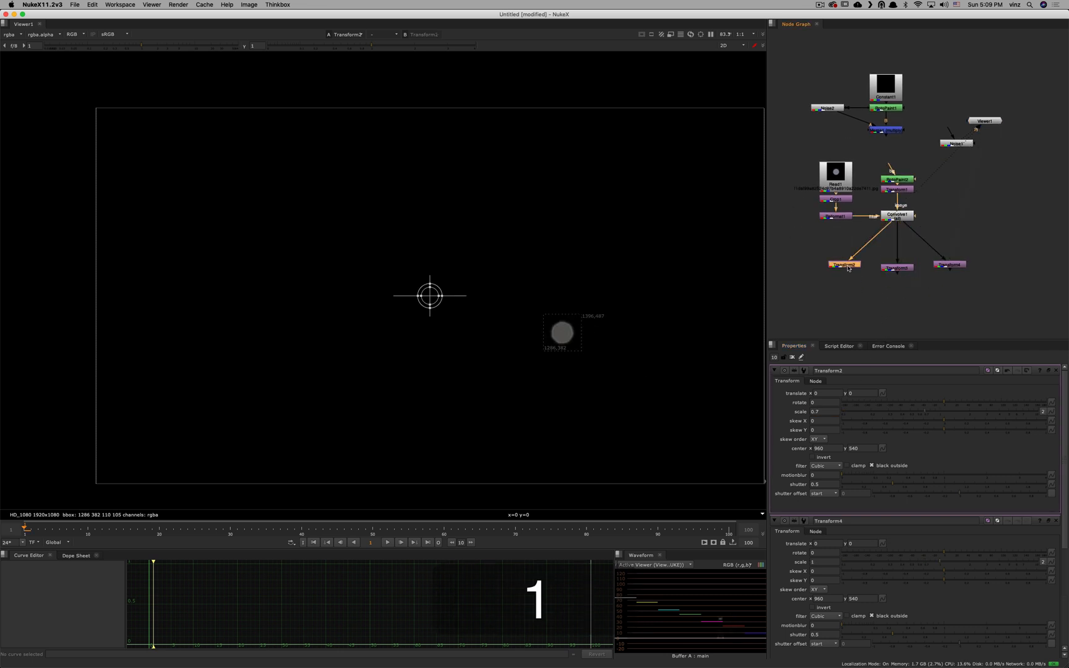
double_click(902, 268)
double_click(950, 265)
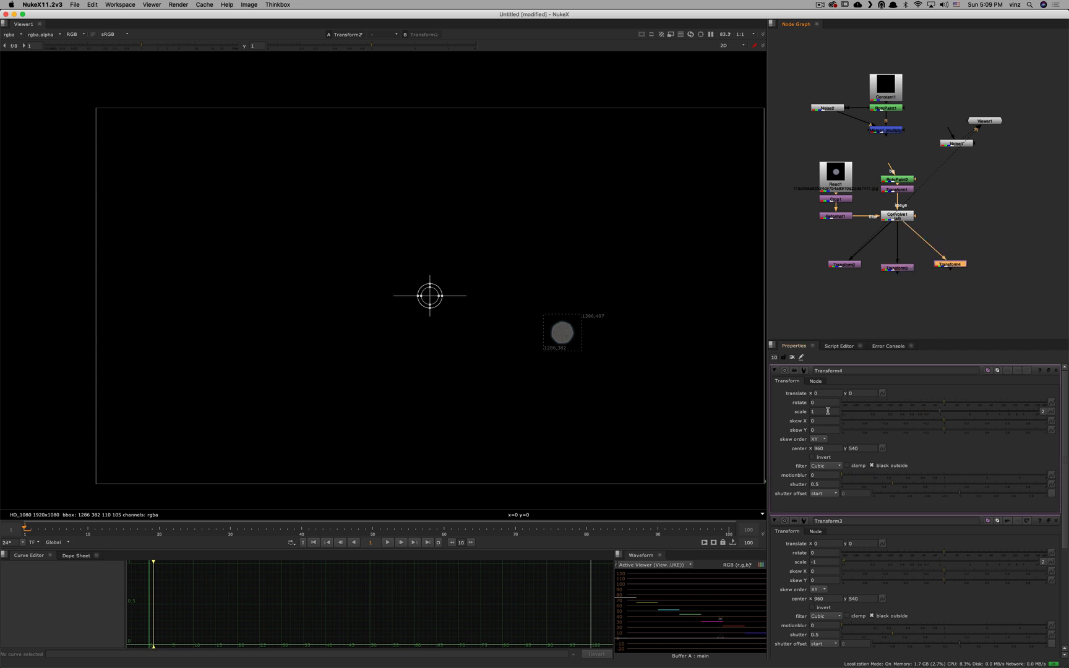
text(0.3)
Step: Duplicate the 0.3-scale Transform, connect the copy to Convolve, view it and set its scale to 1.2
key(super+c)
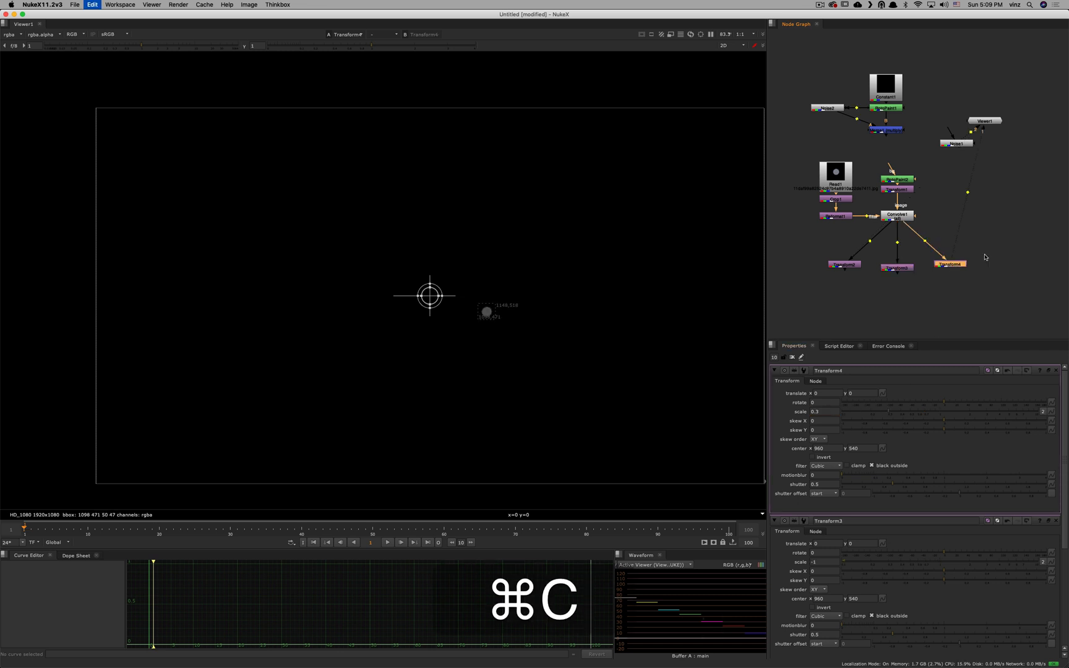
key(super+v)
drag(984, 246, 911, 219)
drag(988, 254, 991, 263)
double_click(991, 262)
key(1)
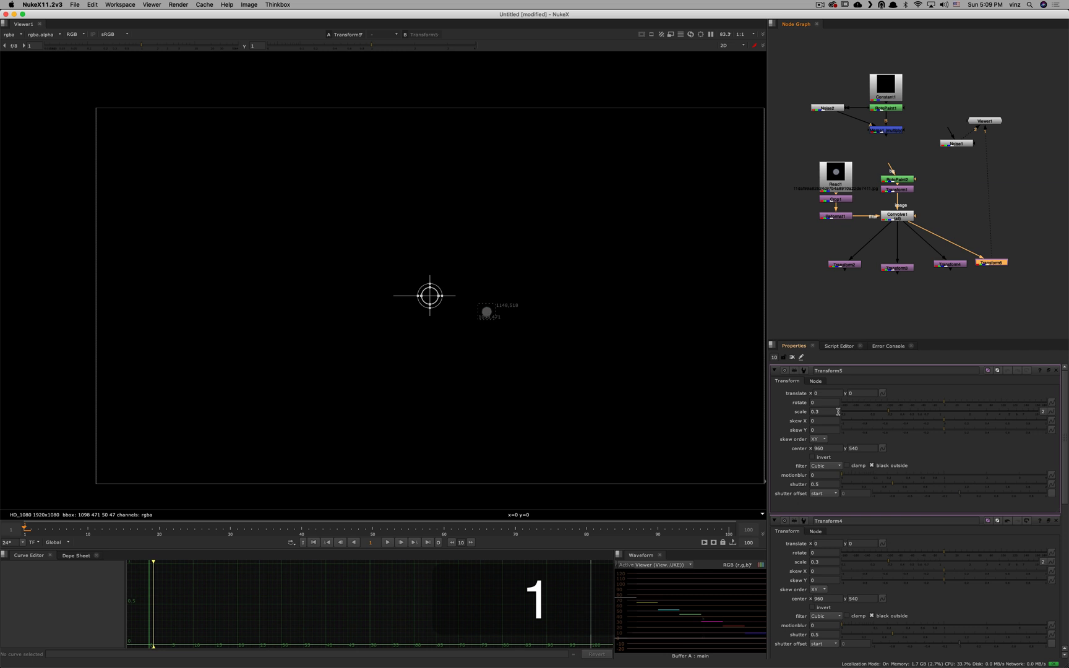
double_click(830, 413)
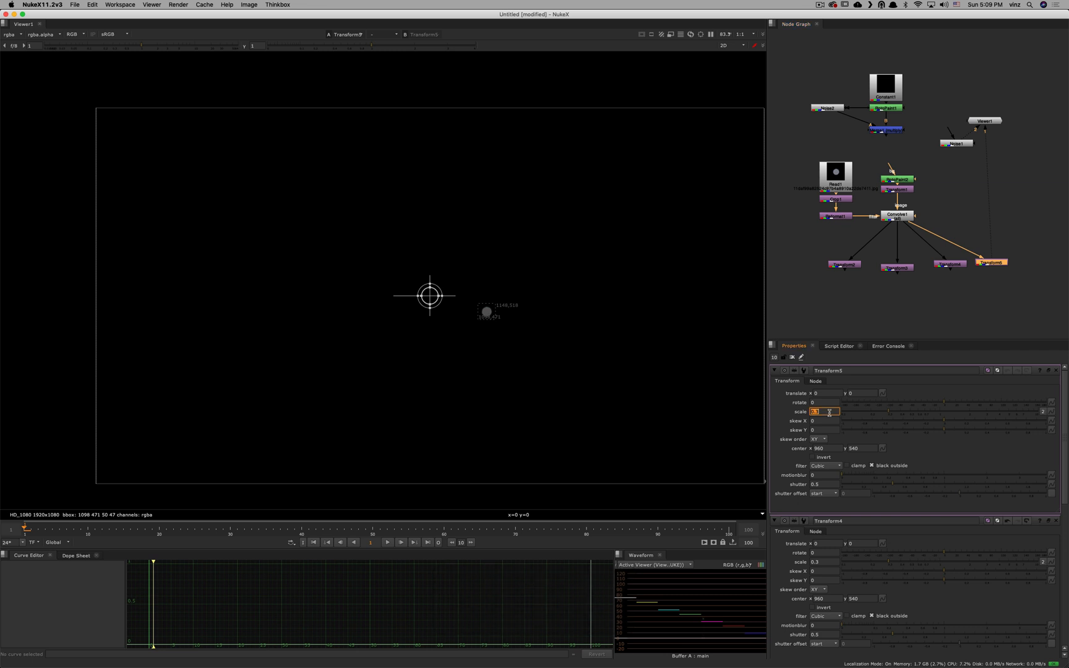
text(1.1)
key(Return)
click(970, 279)
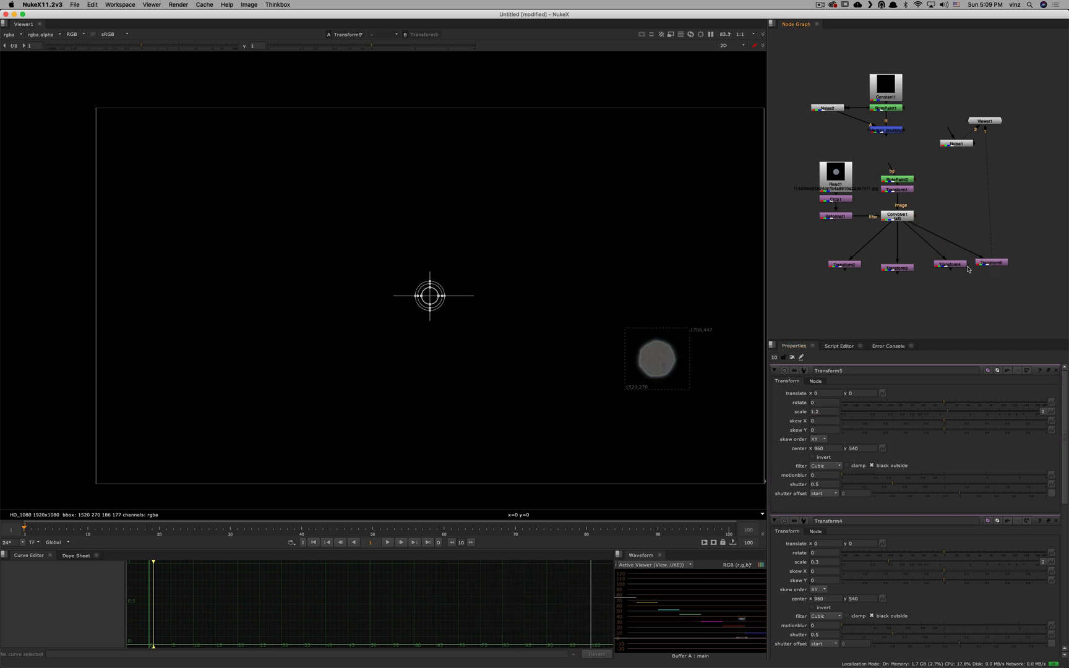
Step: Duplicate the 1.2-scale Transform, keep the copy connected to Convolve and set its scale to 0.8
drag(986, 265, 959, 266)
key(super+c)
key(super+v)
double_click(997, 248)
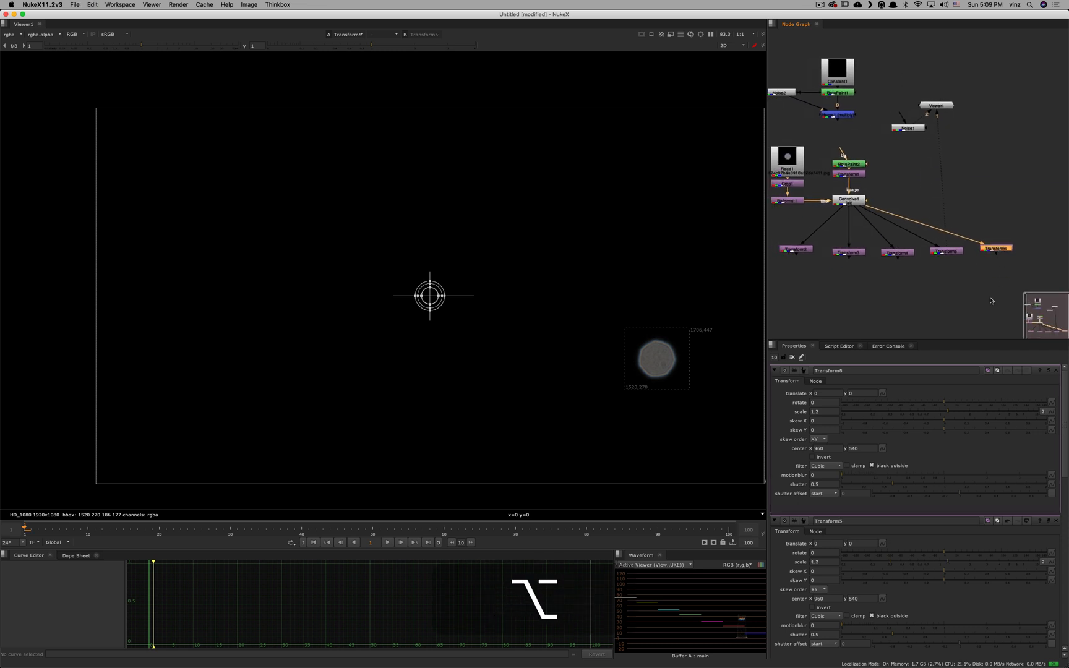
click(823, 411)
text(0.)
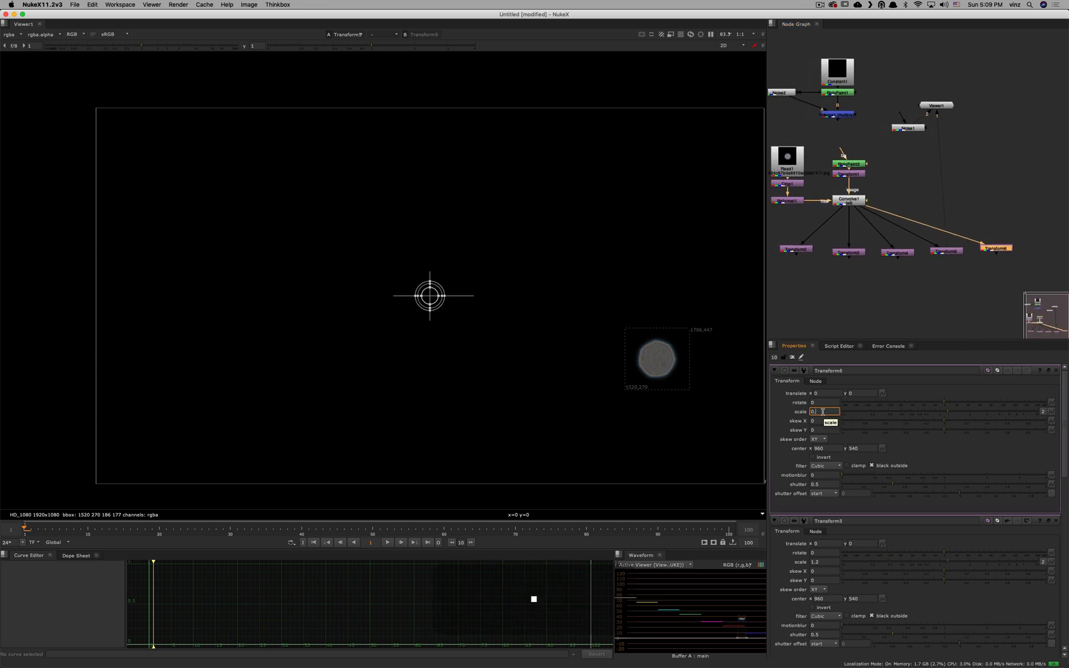
text(8)
click(983, 272)
alt+drag(937, 276, 949, 276)
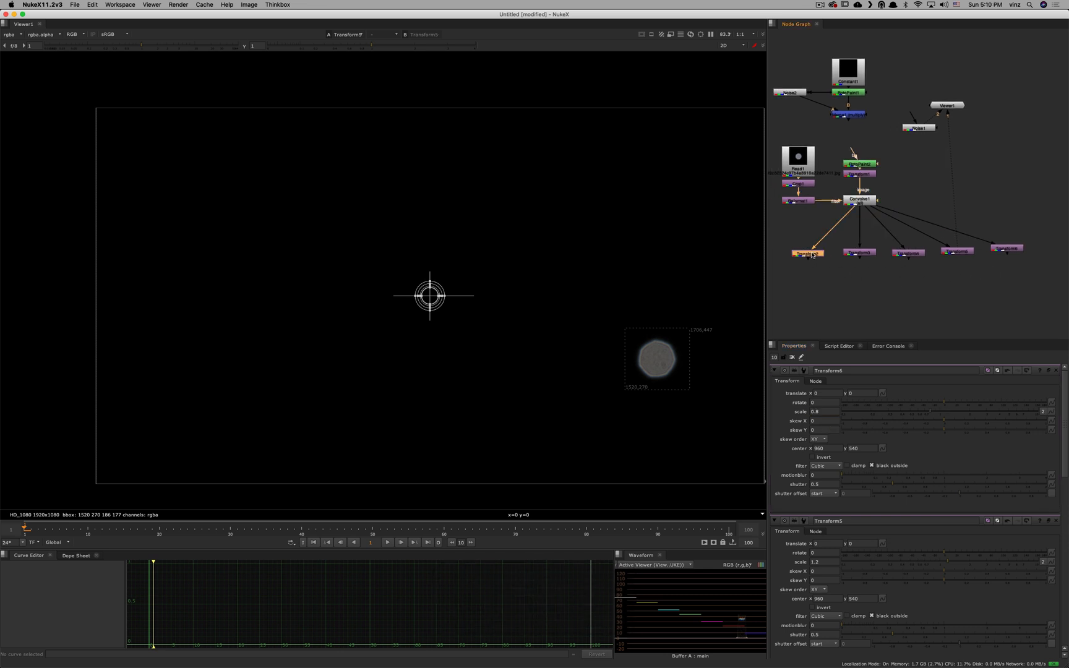
Step: View the outputs of the Transforms below Convolve one after another to compare the bokeh positions and sizes
key(1)
key(1)
click(915, 253)
key(1)
click(957, 252)
key(1)
click(1006, 249)
key(1)
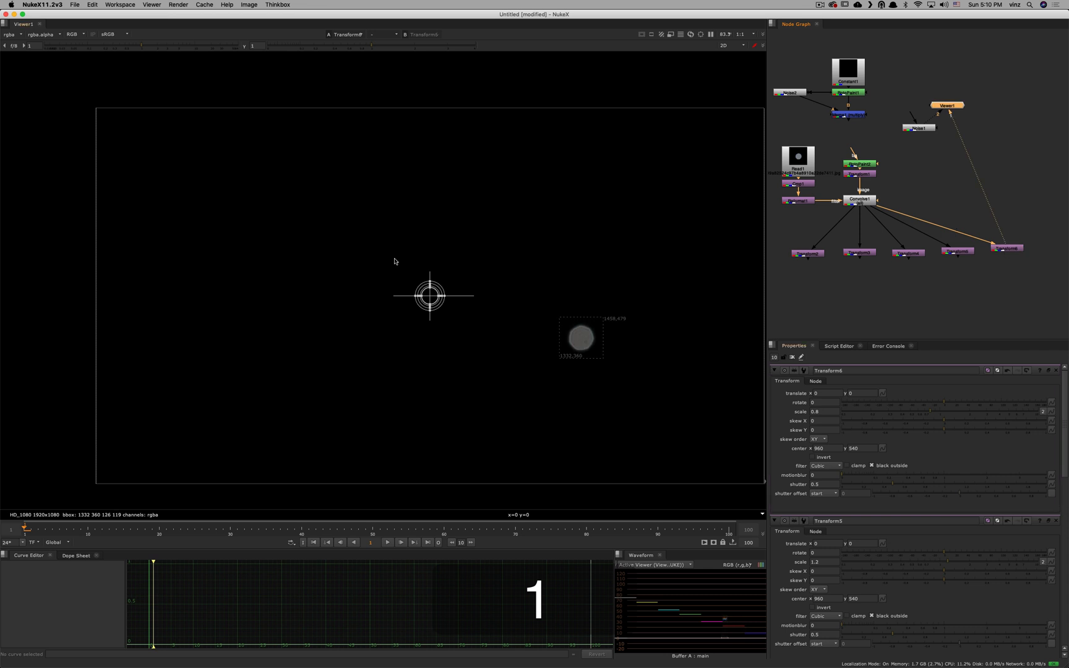
Step: Combine the five aligned Transforms below Convolve in a Blend node, place it beneath them and view its output
drag(1007, 248, 1007, 251)
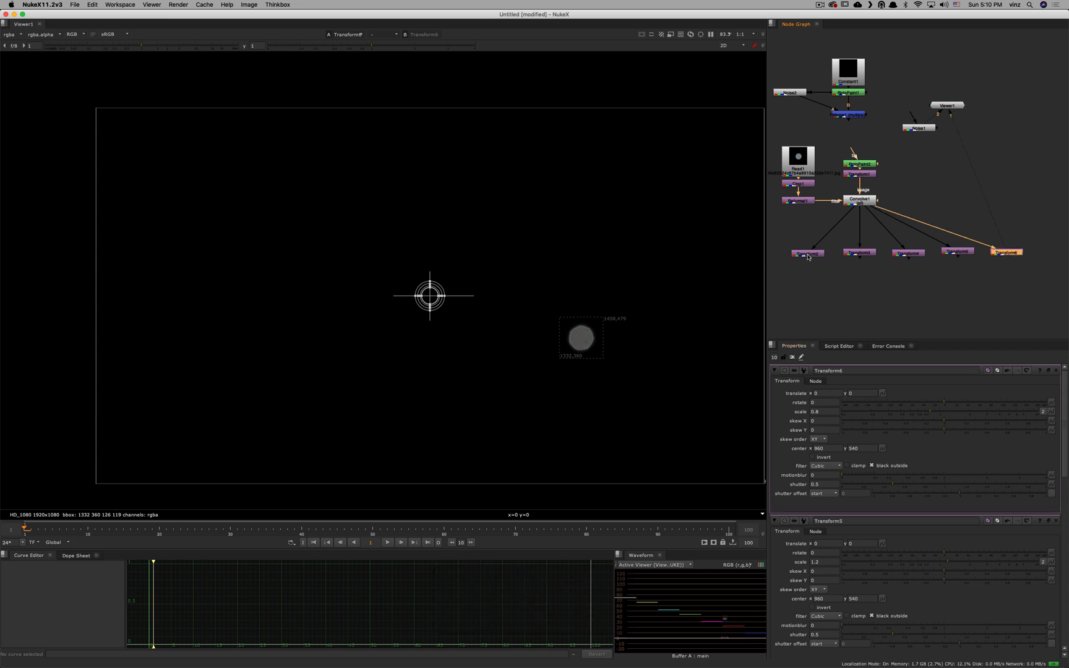
click(807, 253)
shift+click(860, 251)
shift+click(908, 253)
shift+click(957, 252)
shift+click(1008, 252)
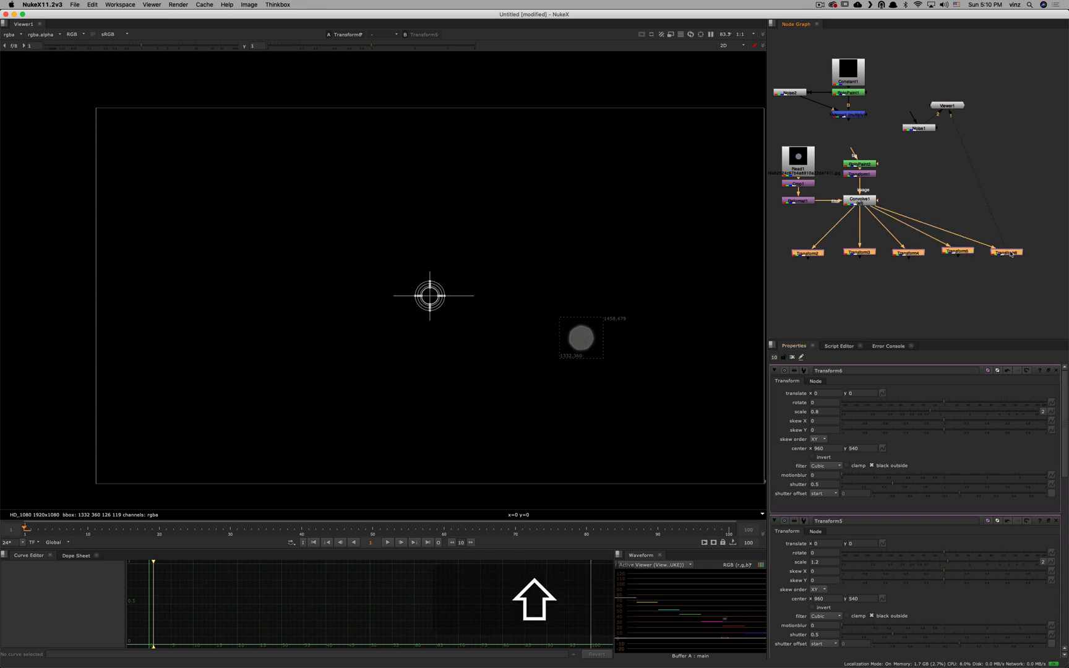
key(shift+Tab)
text(blen)
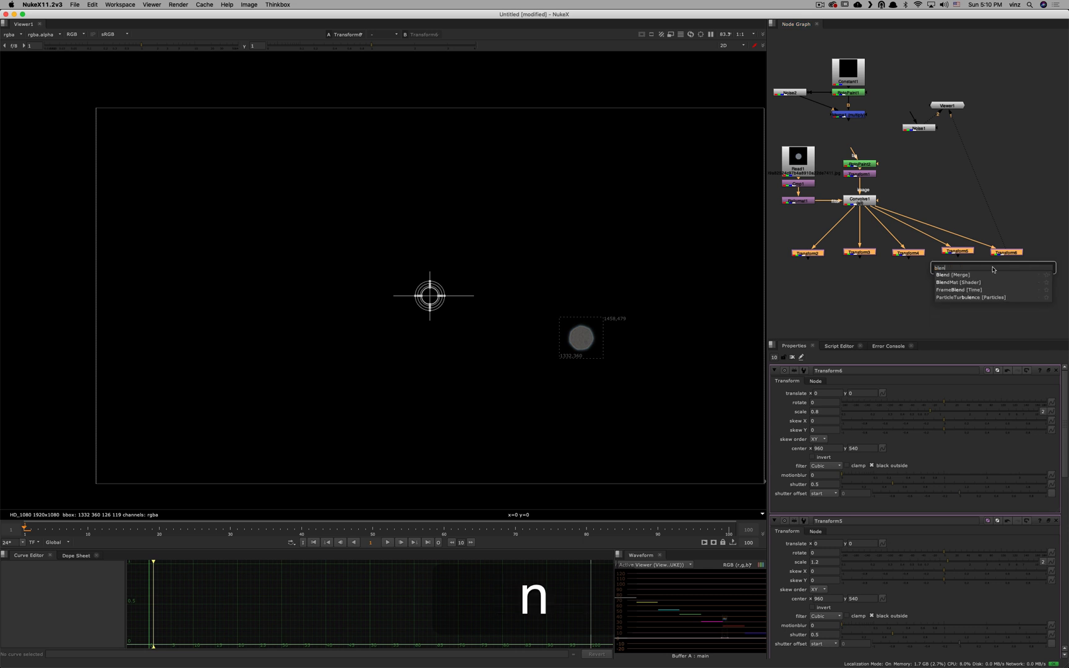
key(Return)
drag(993, 270, 952, 286)
key(1)
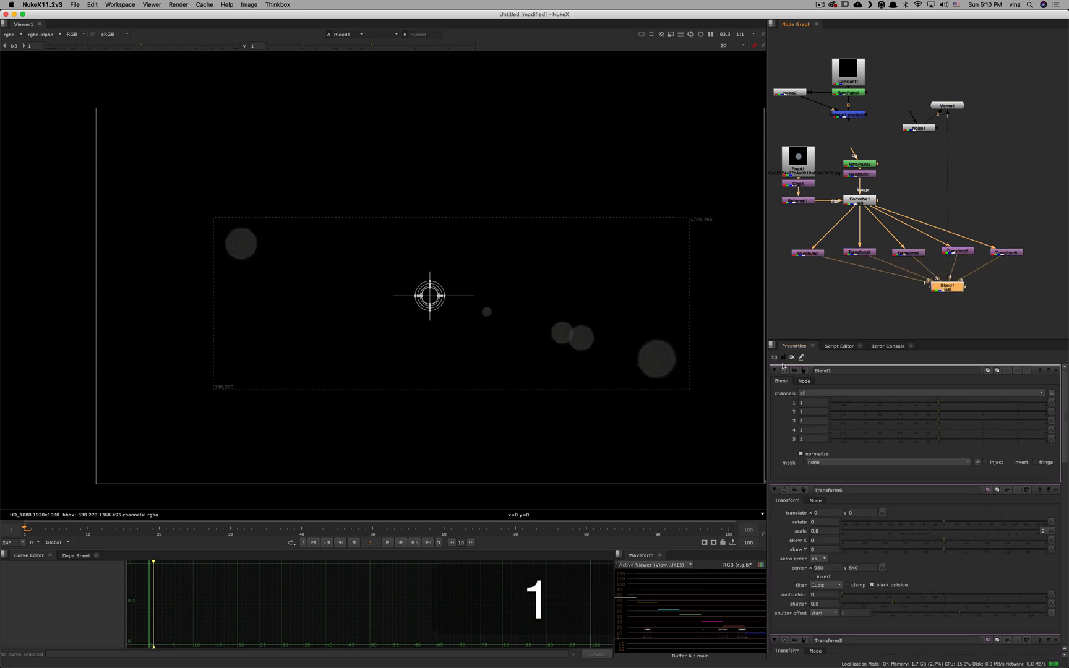
Step: Close all properties panels and reopen only the Blend node's settings
click(793, 358)
key(1)
double_click(946, 287)
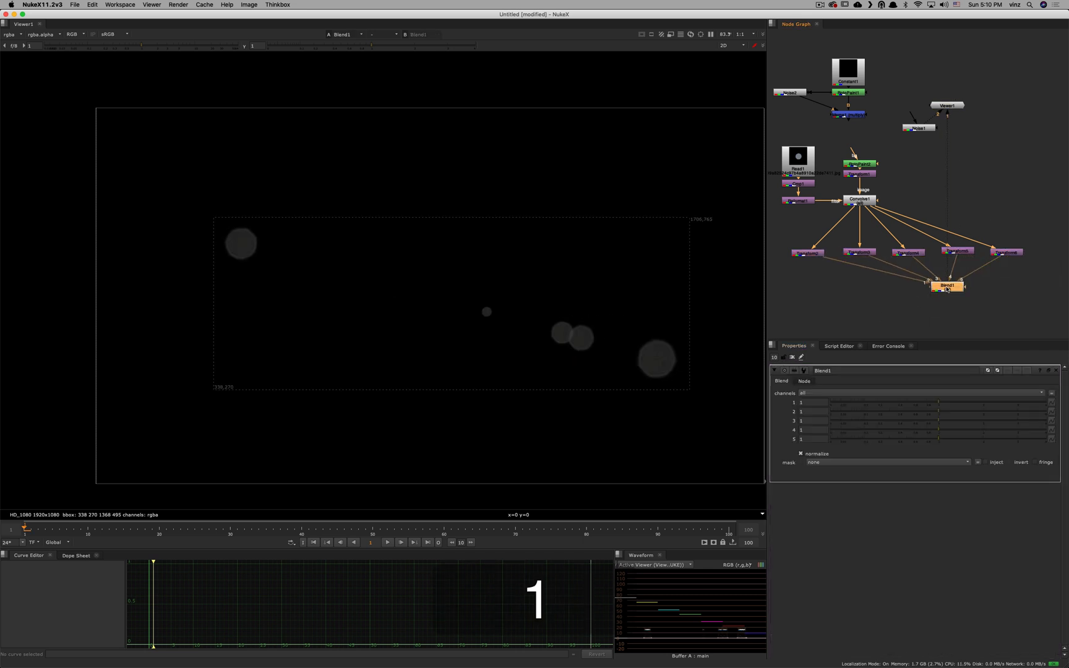
Step: Turn off normalize on the Blend node and close its settings
click(816, 454)
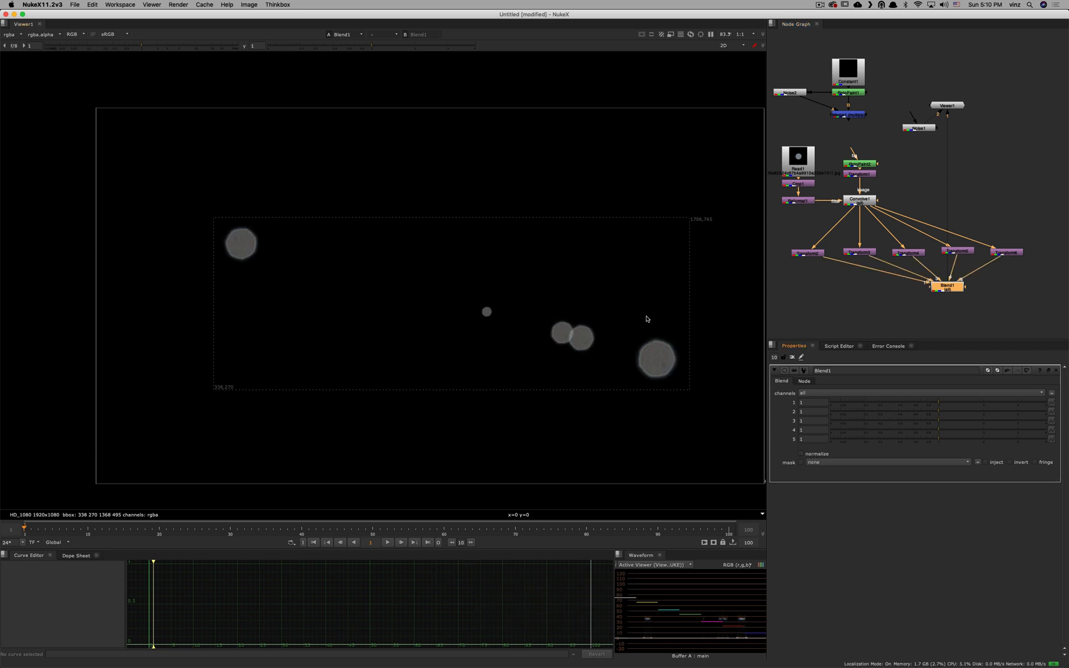
click(792, 358)
Step: Open the RotoPaint and Transform above Convolve and reposition the source dot with the Transform to about translate x 73, y -414
alt+drag(542, 333, 542, 326)
double_click(856, 163)
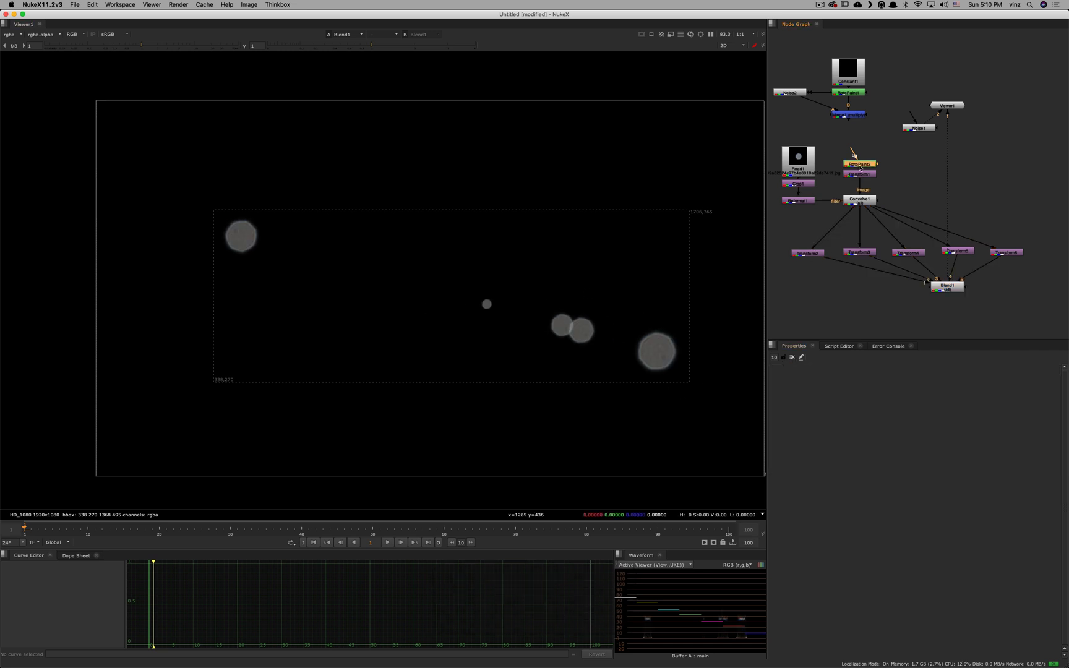
double_click(860, 174)
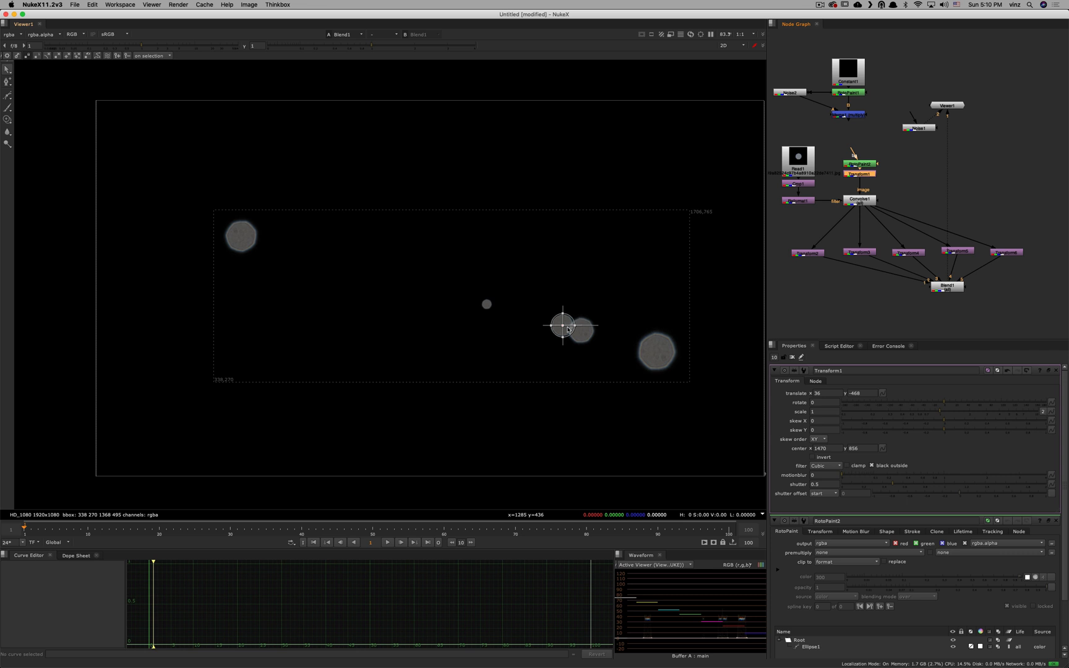
mouse_move(567, 330)
mouse_down()
mouse_move(581, 307)
mouse_move(575, 289)
mouse_move(525, 298)
mouse_move(439, 363)
mouse_move(365, 355)
mouse_move(234, 380)
mouse_move(359, 328)
mouse_move(368, 347)
mouse_move(408, 322)
mouse_move(564, 331)
mouse_up()
key(super+z)
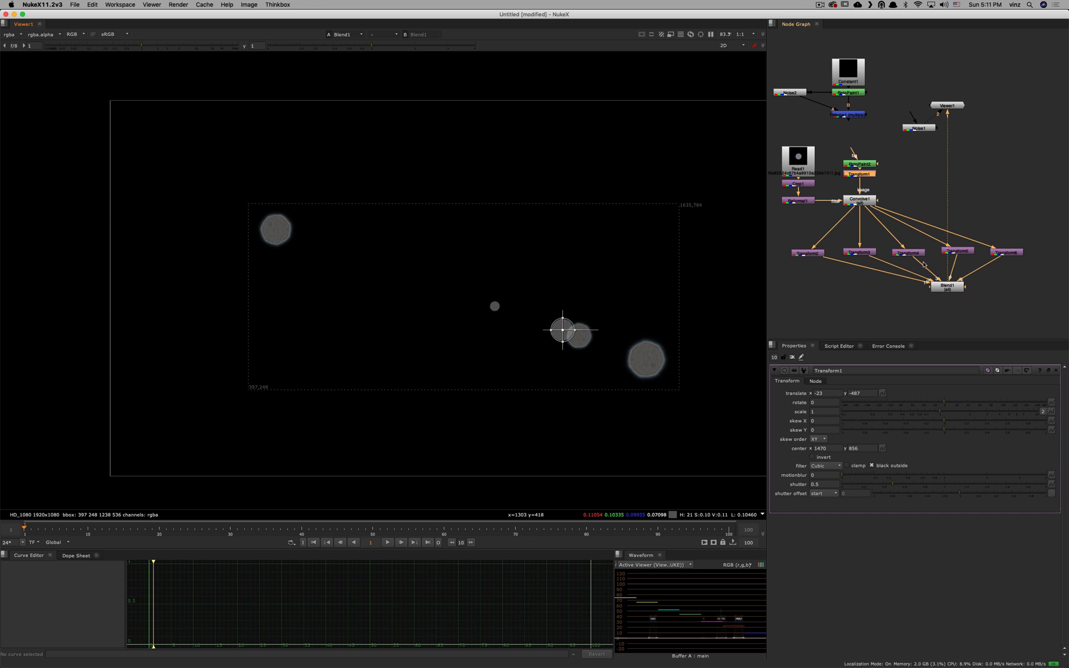
drag(562, 332, 586, 312)
Step: Set the scale of the Reformat feeding Convolve's filter input to 1 and move the source dot to about translate x 77, y -588
click(800, 201)
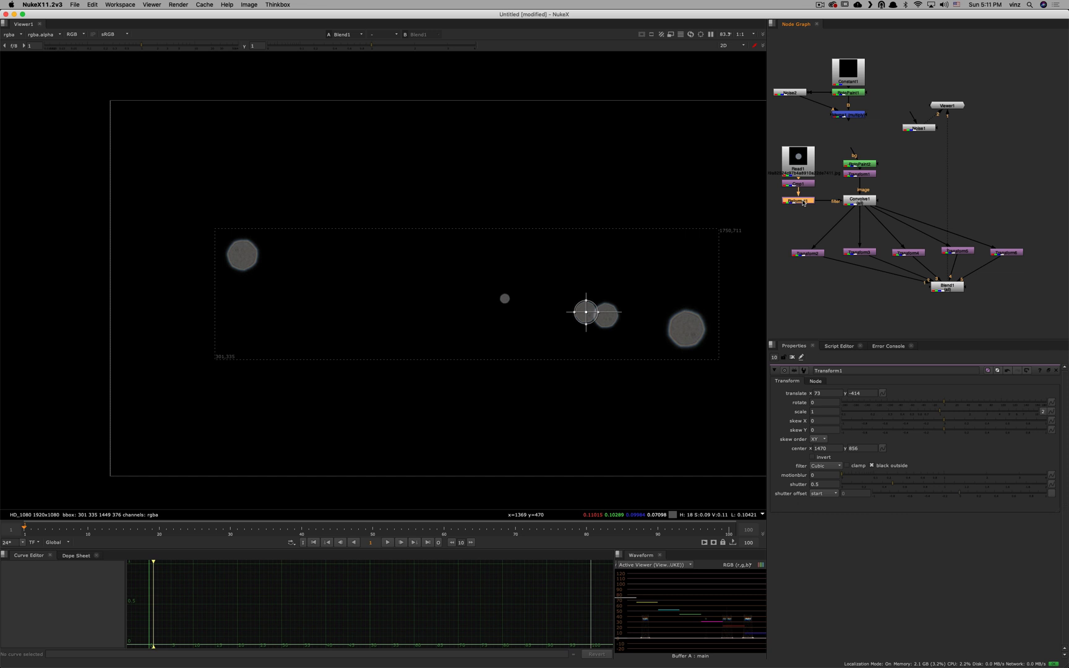
double_click(802, 202)
key(1)
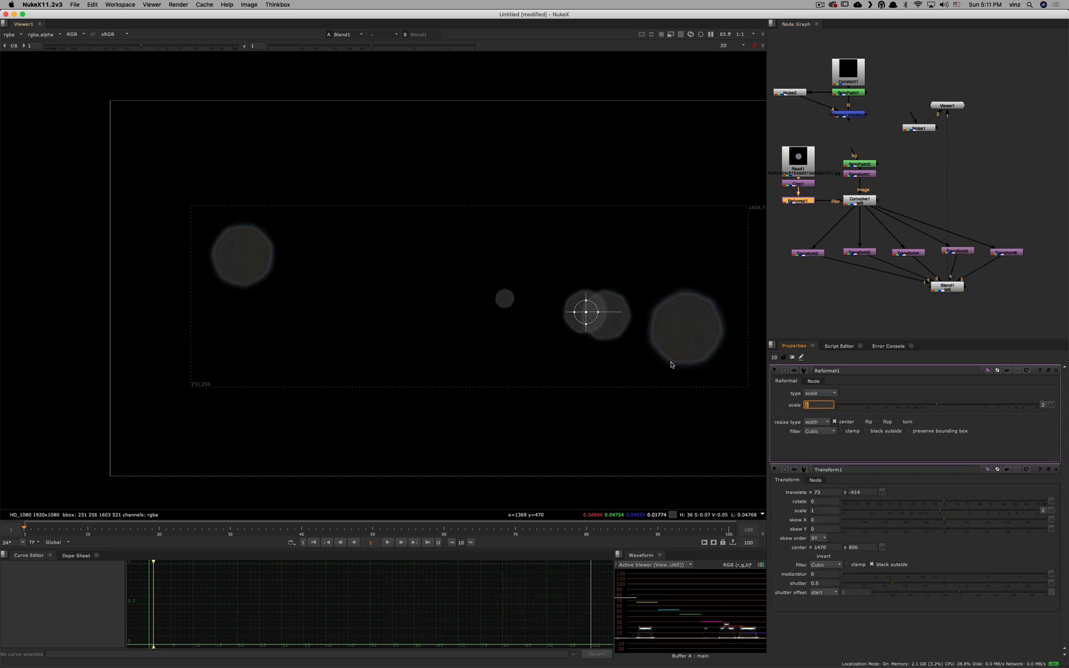
drag(589, 316, 592, 357)
middle_drag(688, 365, 659, 361)
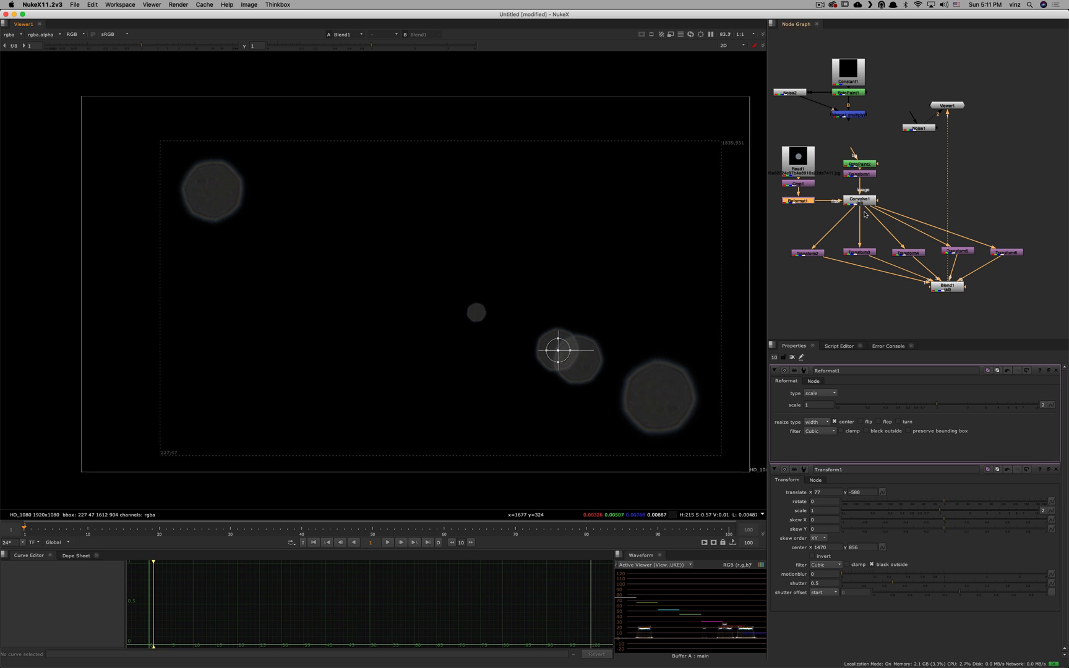